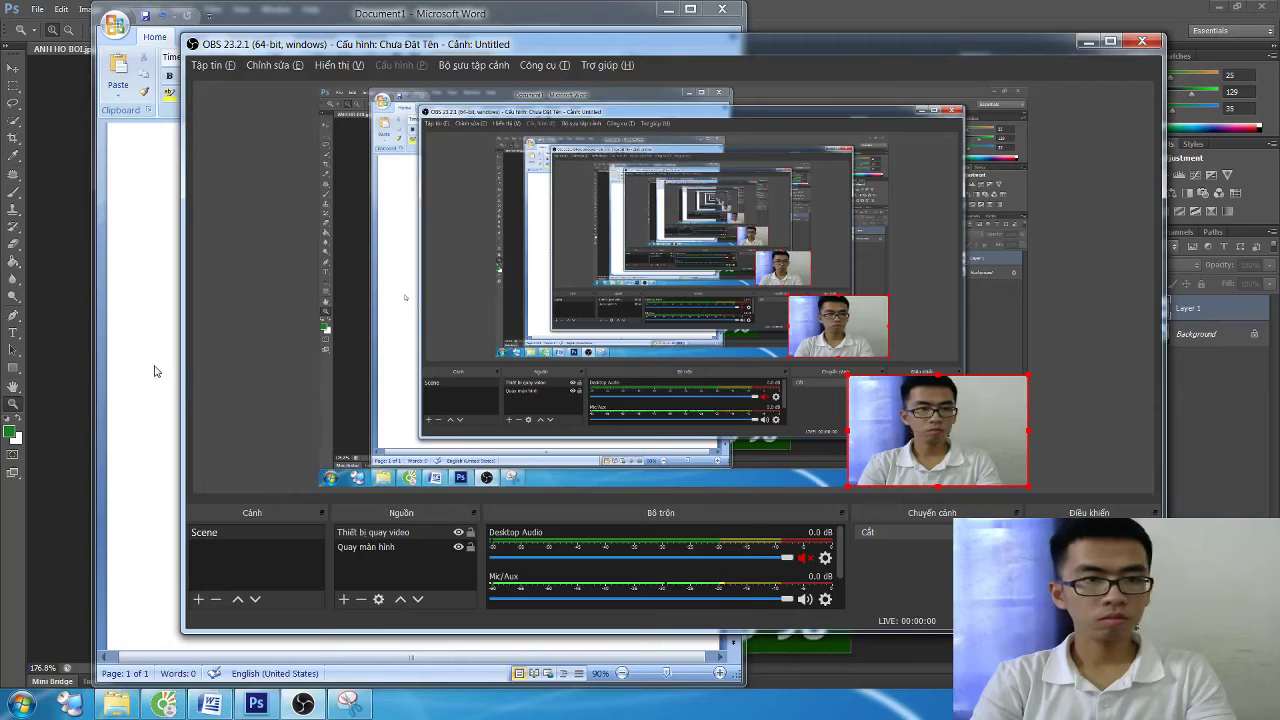
# Type the large 30 pt greeting heading about continuing the PTS course
pyautogui.click(154, 371)
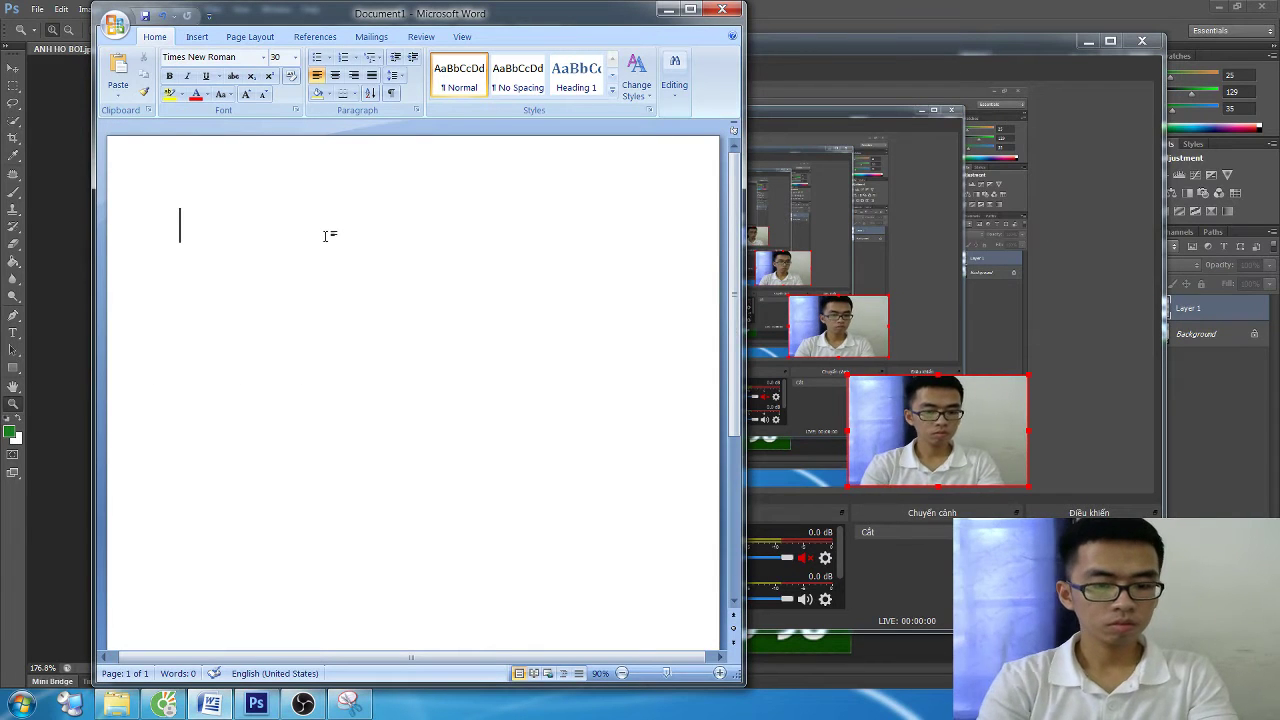
pyautogui.write('XIN CHA')
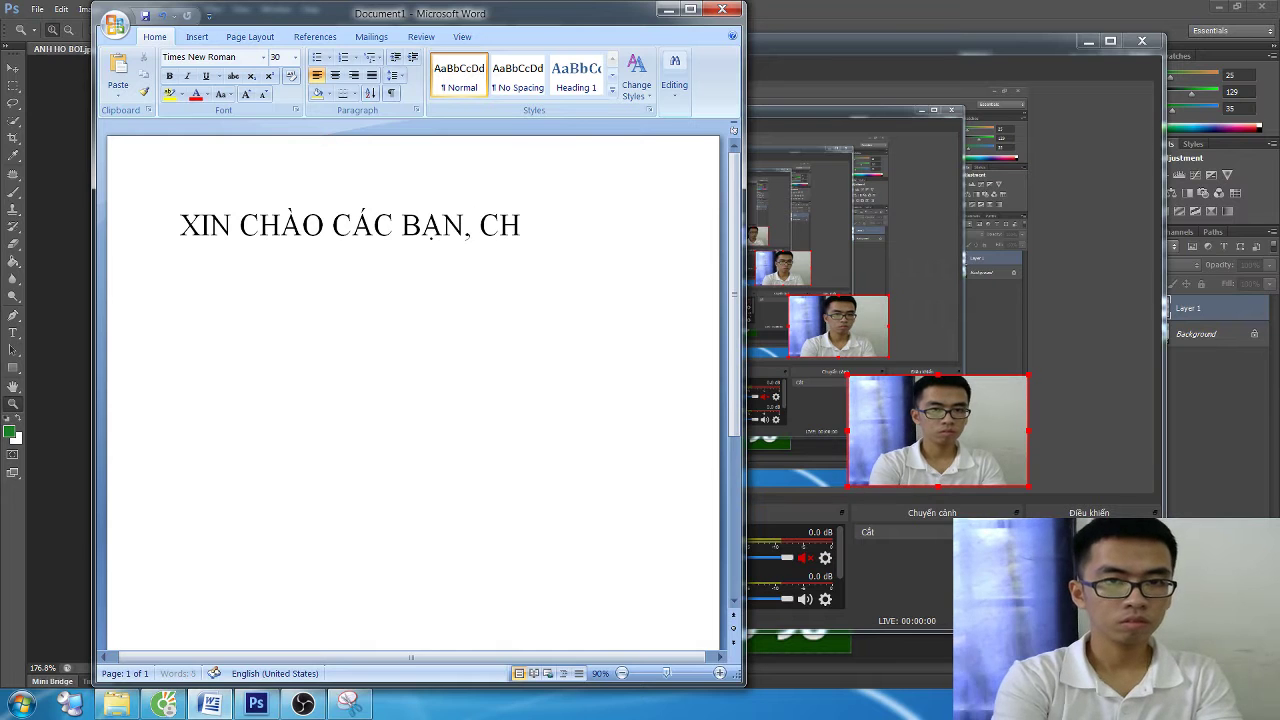
pyautogui.write('TIẾP T')
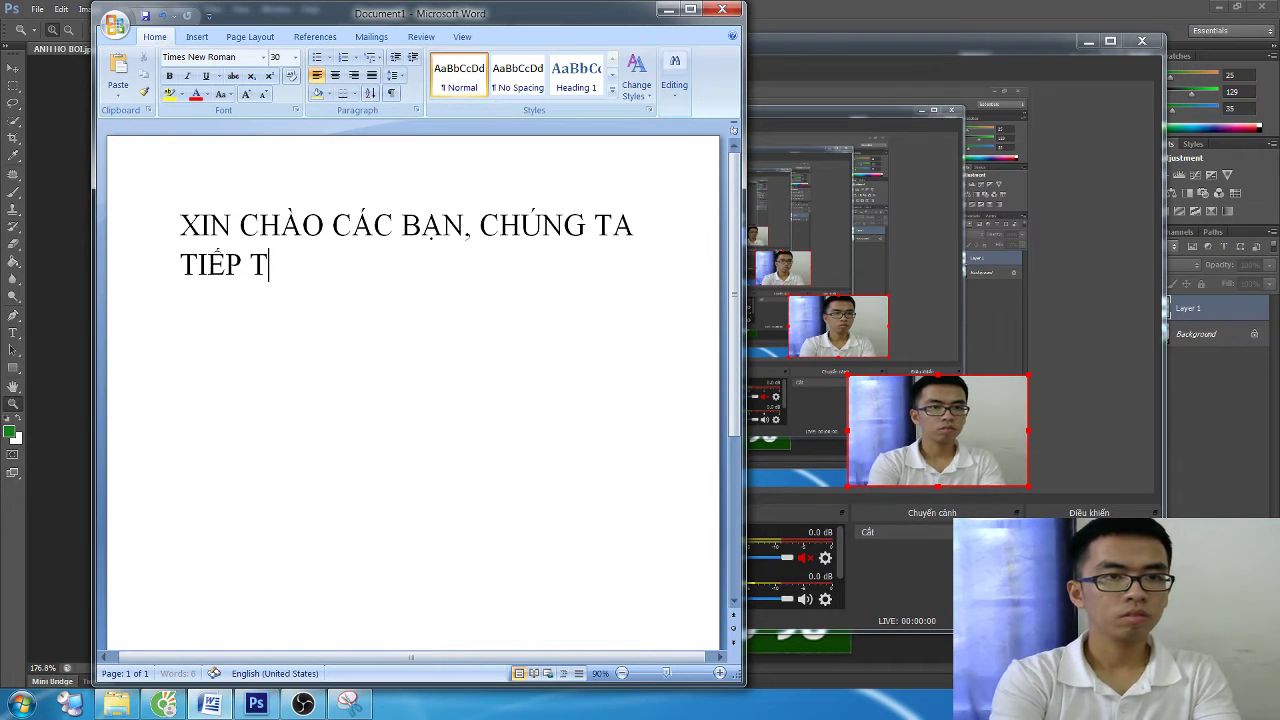
pyautogui.write('ỤC VỚI KHOA HỌC')
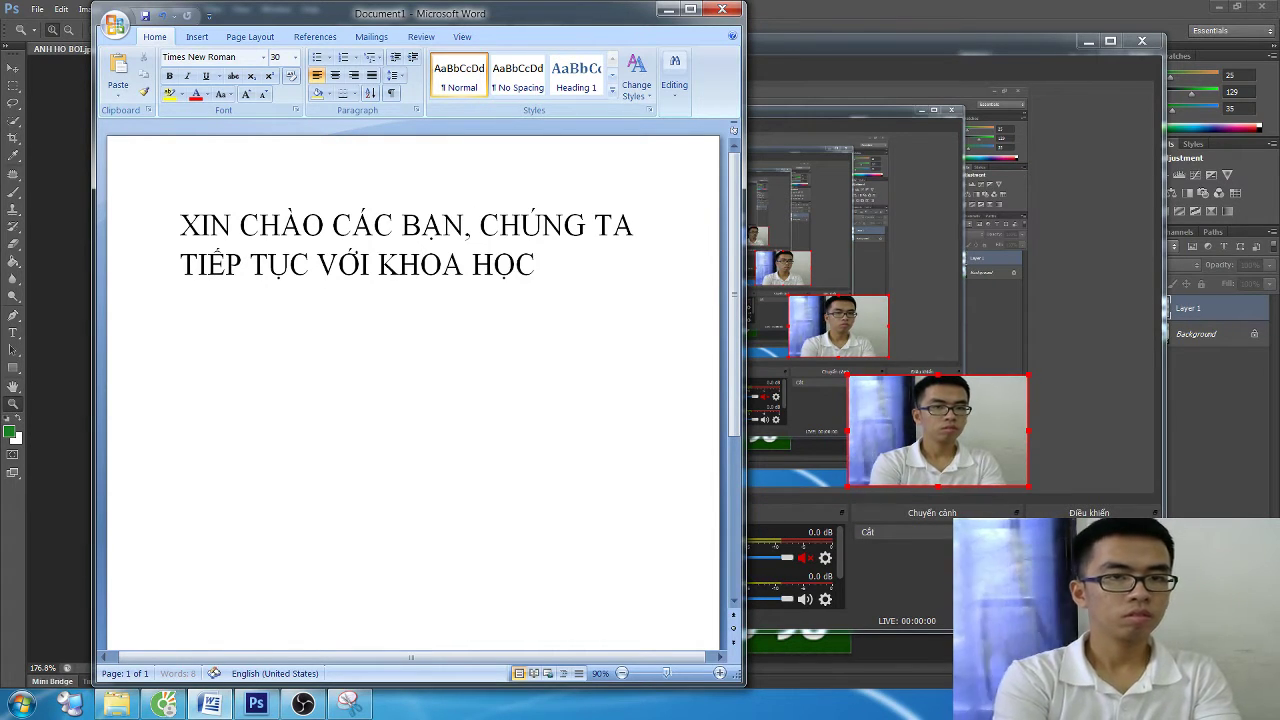
pyautogui.press('BackSpace')
pyautogui.press('BackSpace')
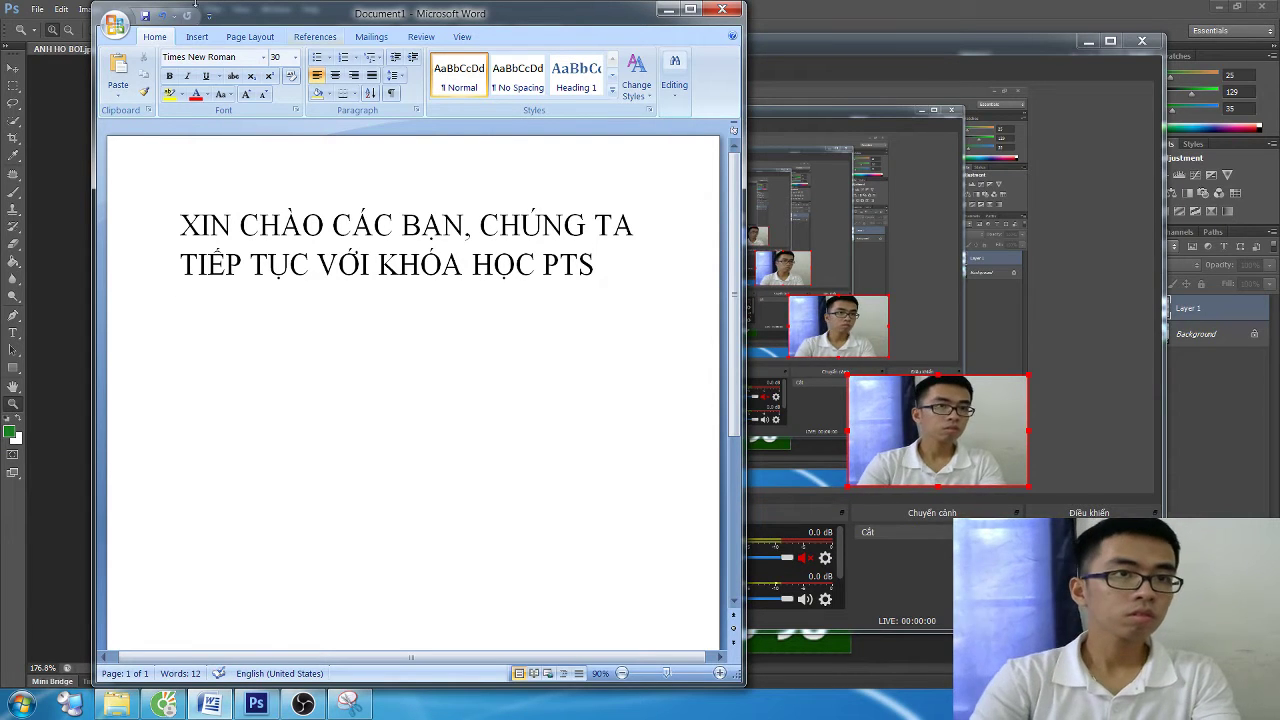
# Switch to 15 pt and type the intro line about making 3X4 and 4X6 ID photos
pyautogui.click(278, 57)
pyautogui.write('1480')
pyautogui.press('BackSpace')
pyautogui.press('BackSpace')
pyautogui.press('BackSpace')
pyautogui.write('5')
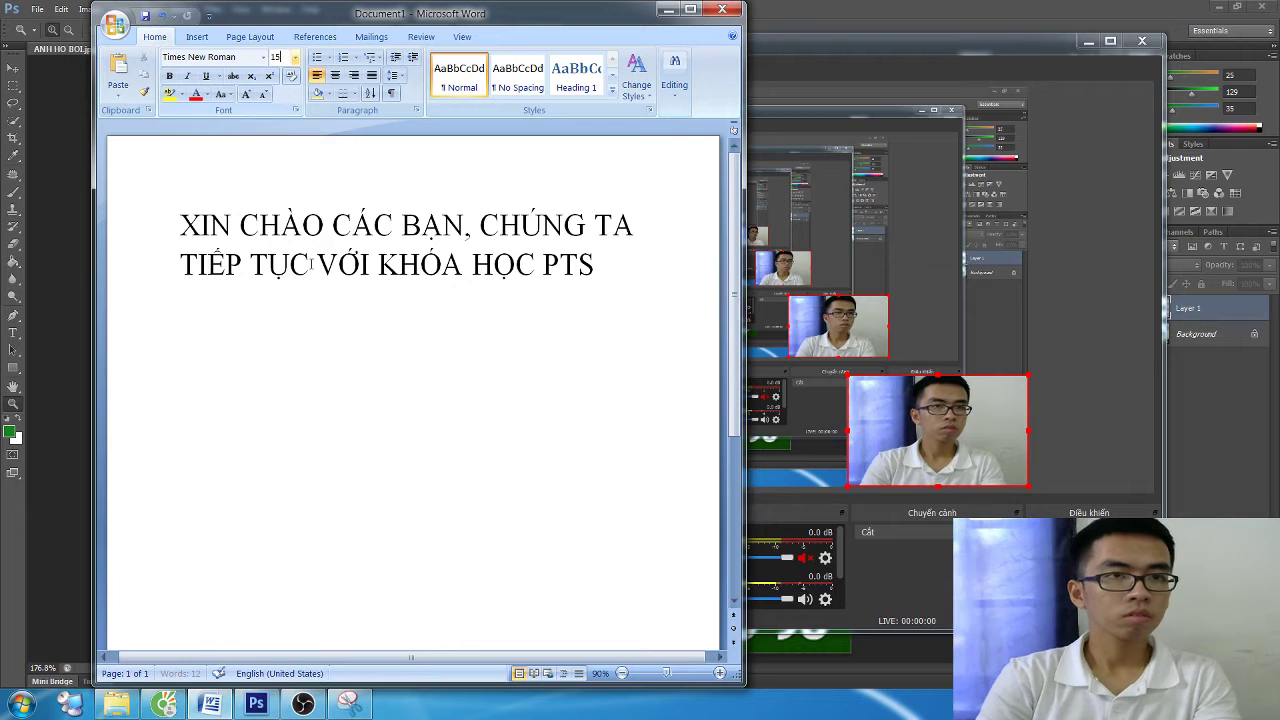
pyautogui.write('HÔ')
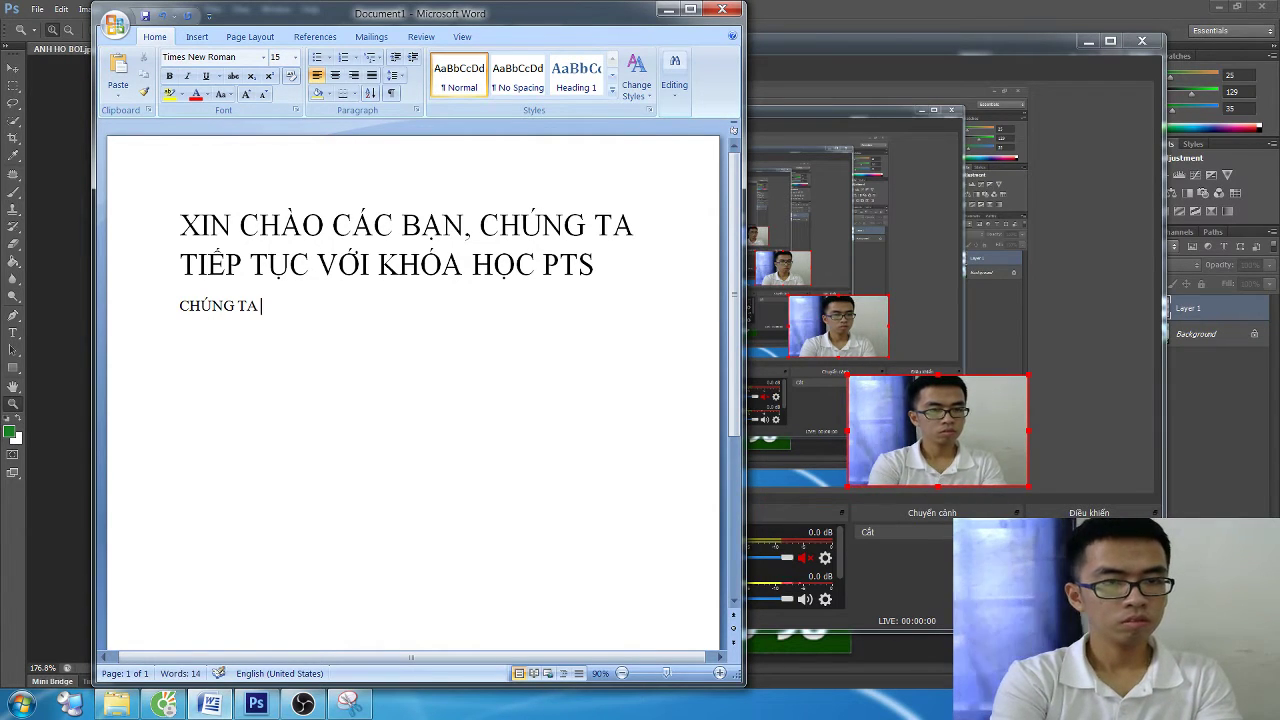
pyautogui.press('BackSpace')
pyautogui.press('BackSpace')
pyautogui.press('BackSpace')
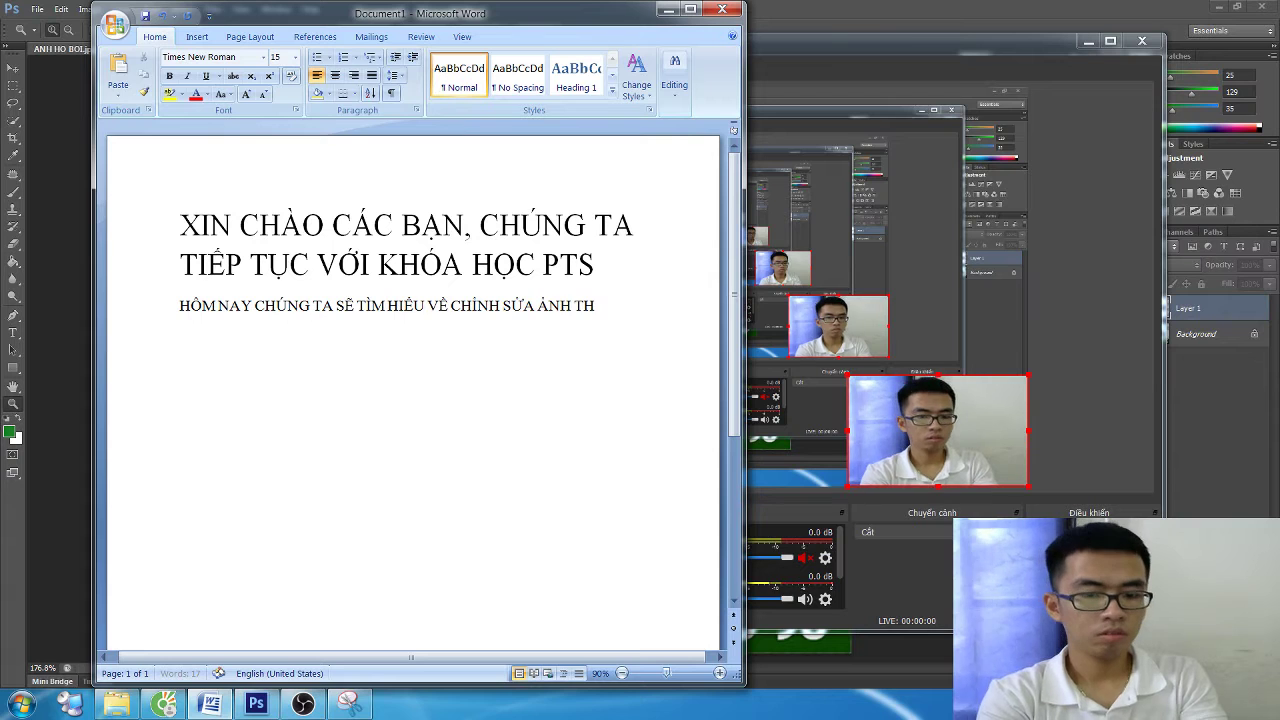
pyautogui.write('BẰNG PTS - CÁCH LÀM ẢNH THẺ 3X4 4X6')
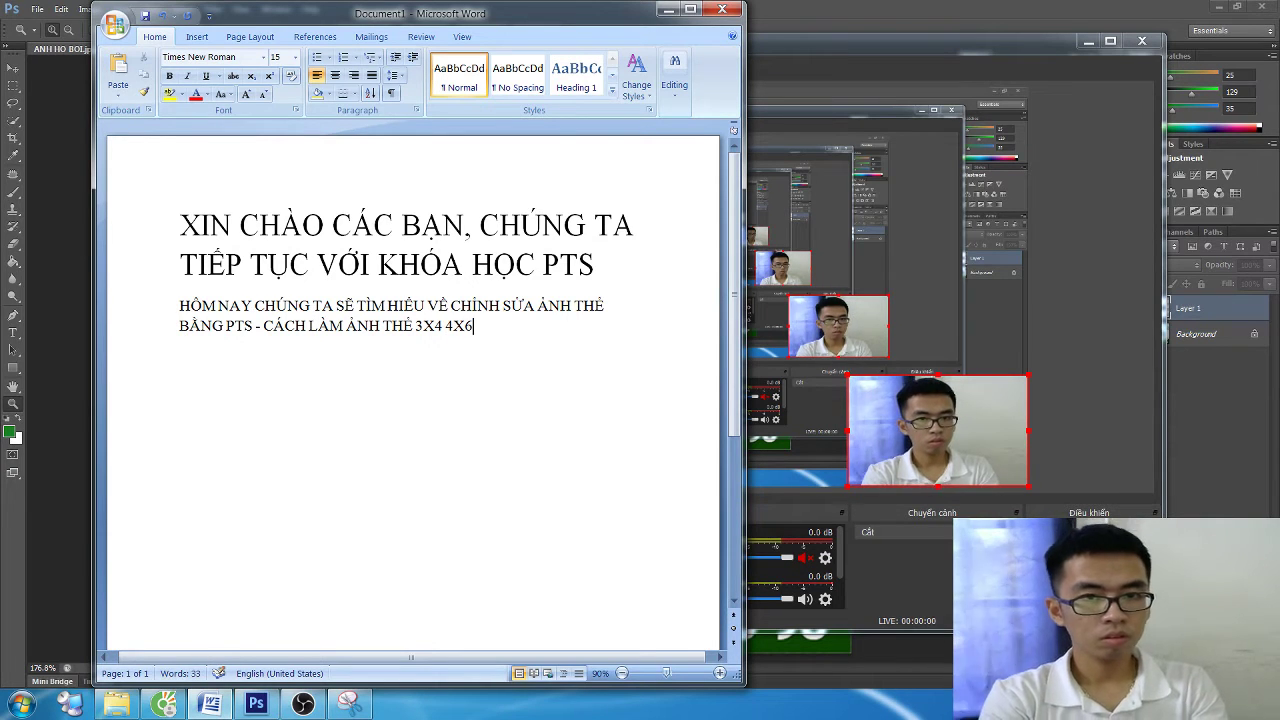
pyautogui.scroll(-3, 279, 388)
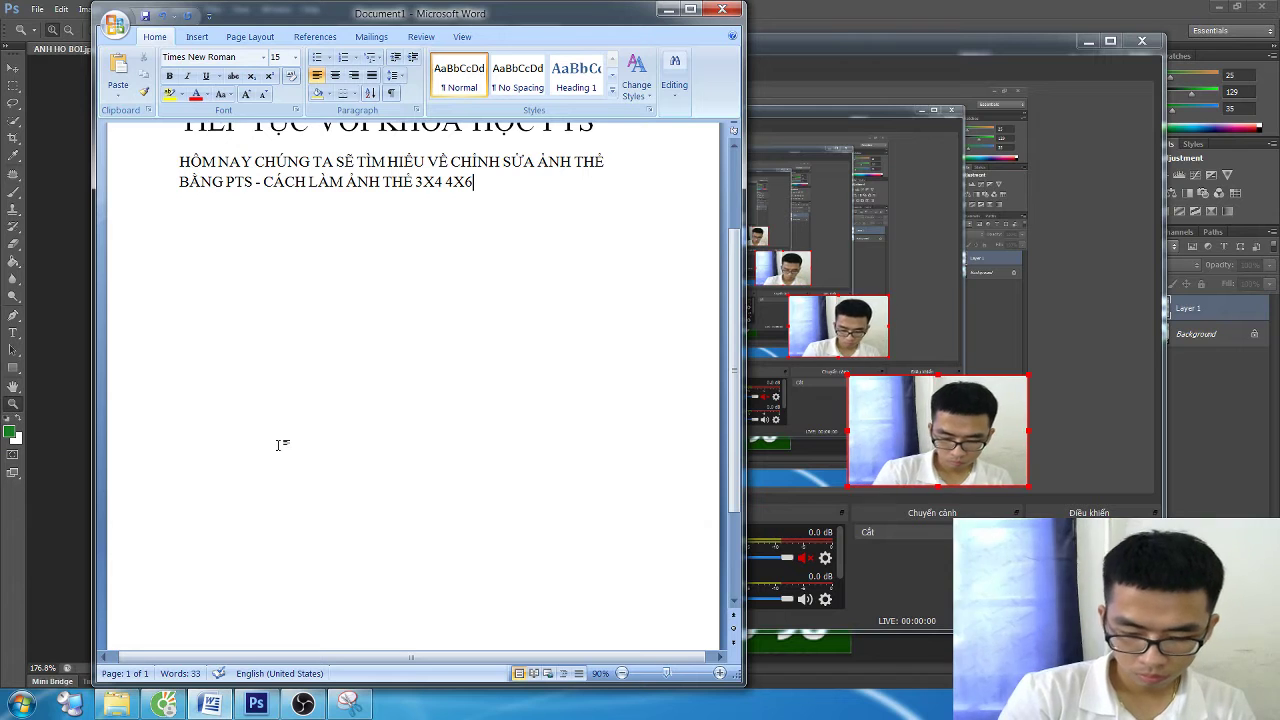
# Add '1. CHỈNH SỬA ẢNH THẺ', a how-to line, and 'BƯỚC 1: THÊM ẢNH VÀO PTS VÀ SỬA BỐ CỤC'
pyautogui.press('Return')
pyautogui.press('Return')
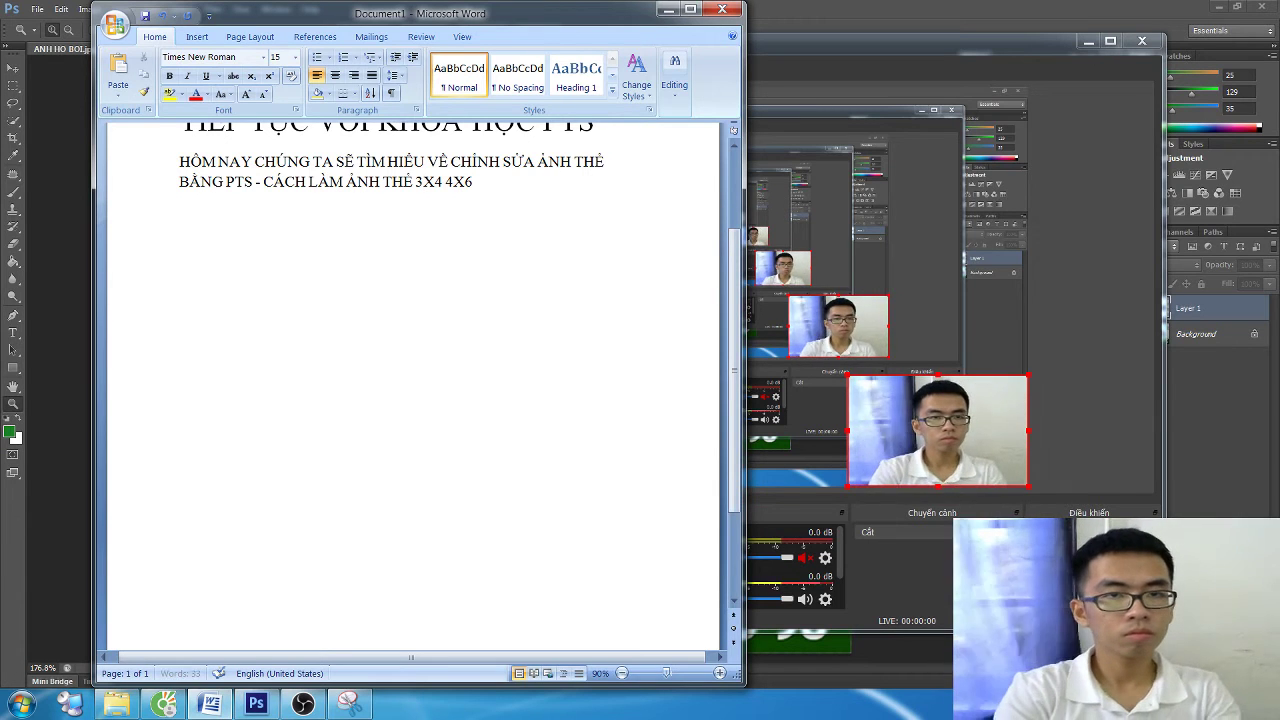
pyautogui.write('1. CHỈN')
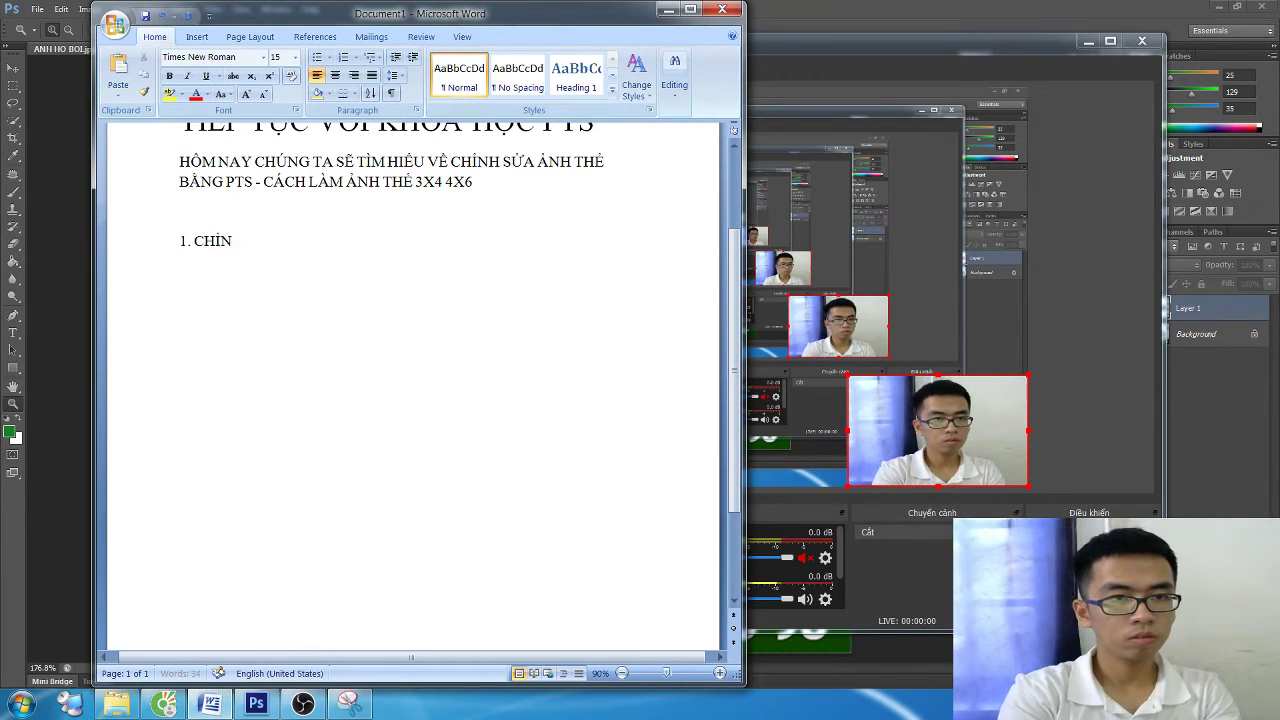
pyautogui.write('H SỬA ẢNH THẺ BẰNG PTS')
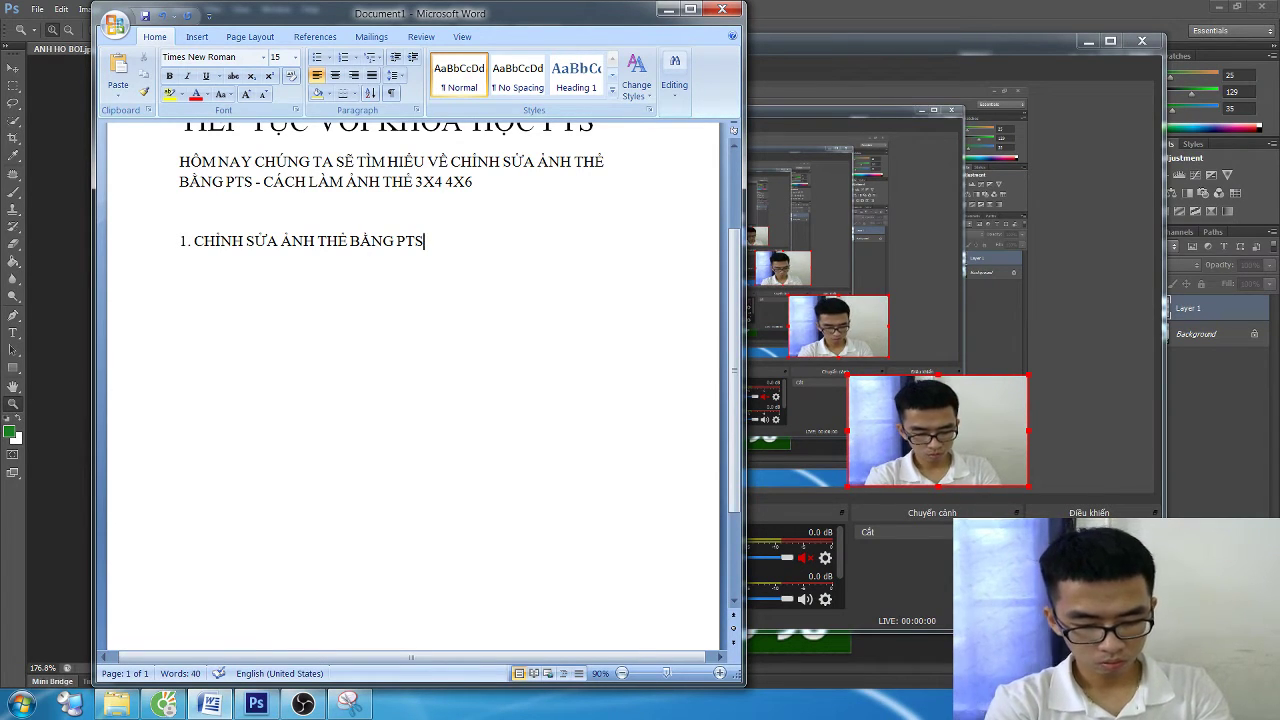
pyautogui.write('CÁCH')
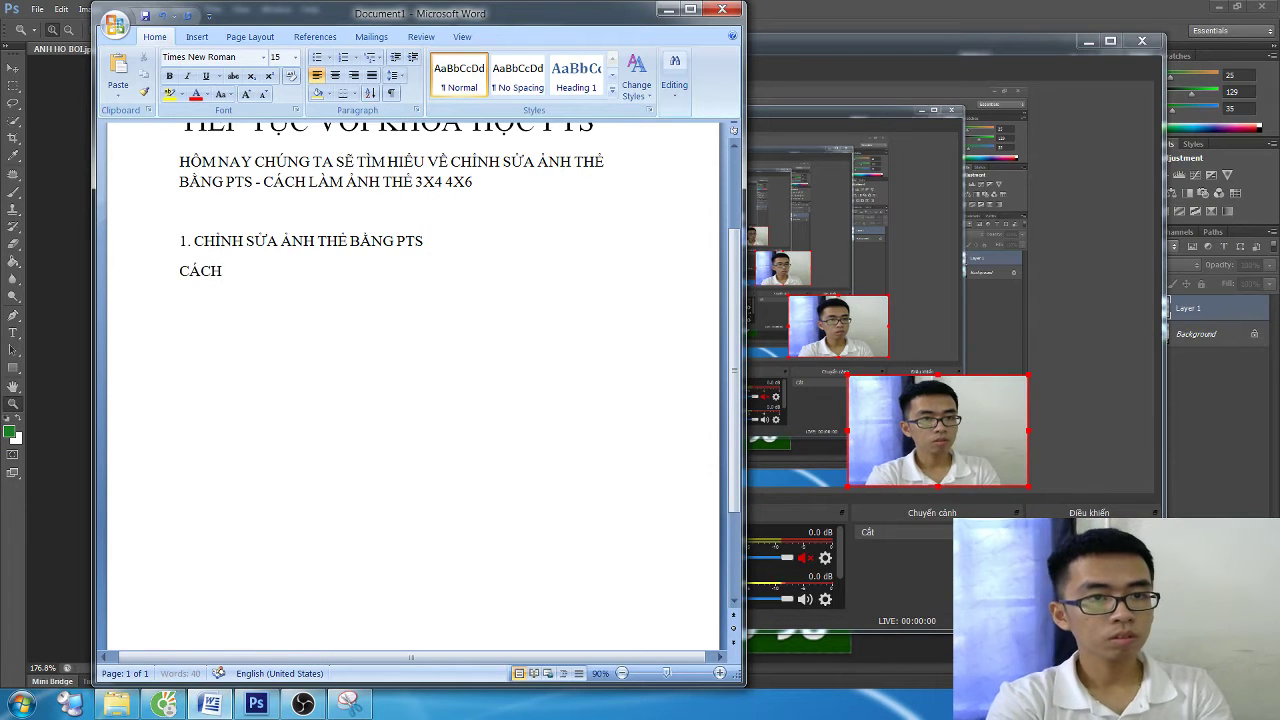
pyautogui.write(' CHỈNH SỬA ẢNH THẺ BẰNG')
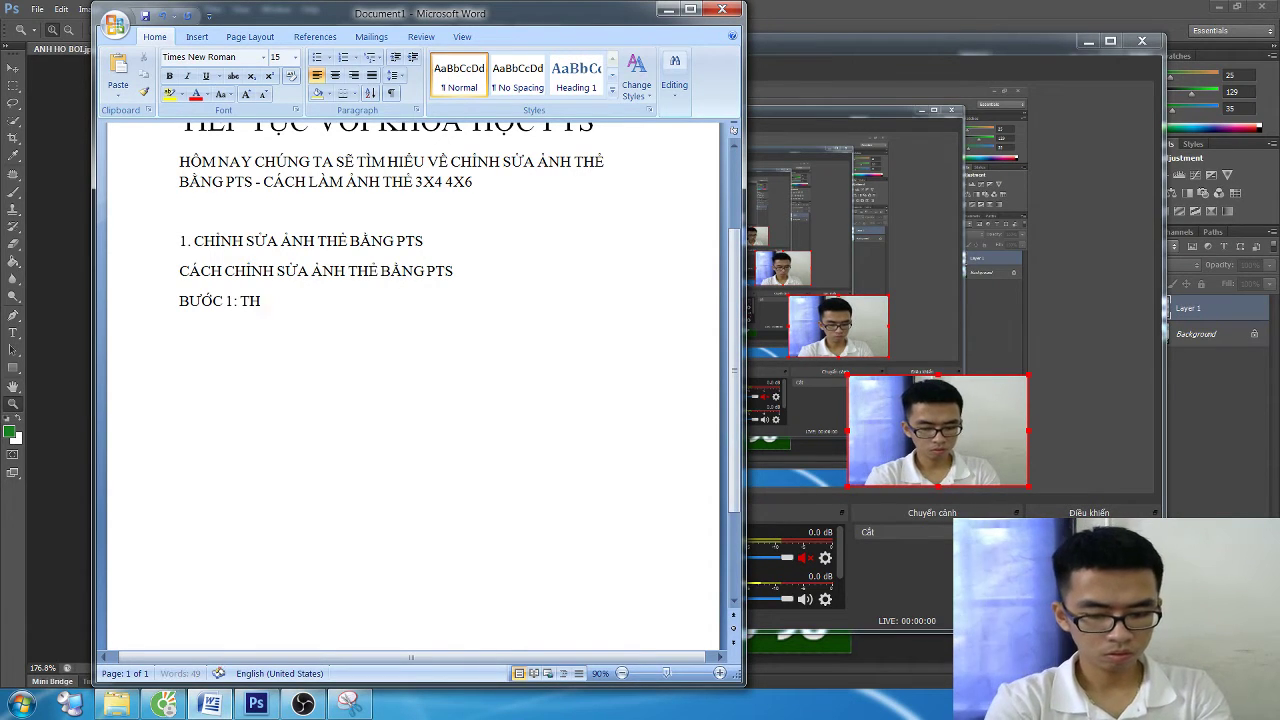
pyautogui.write('BƯỚC 1: THÊM ẢNH VÀO')
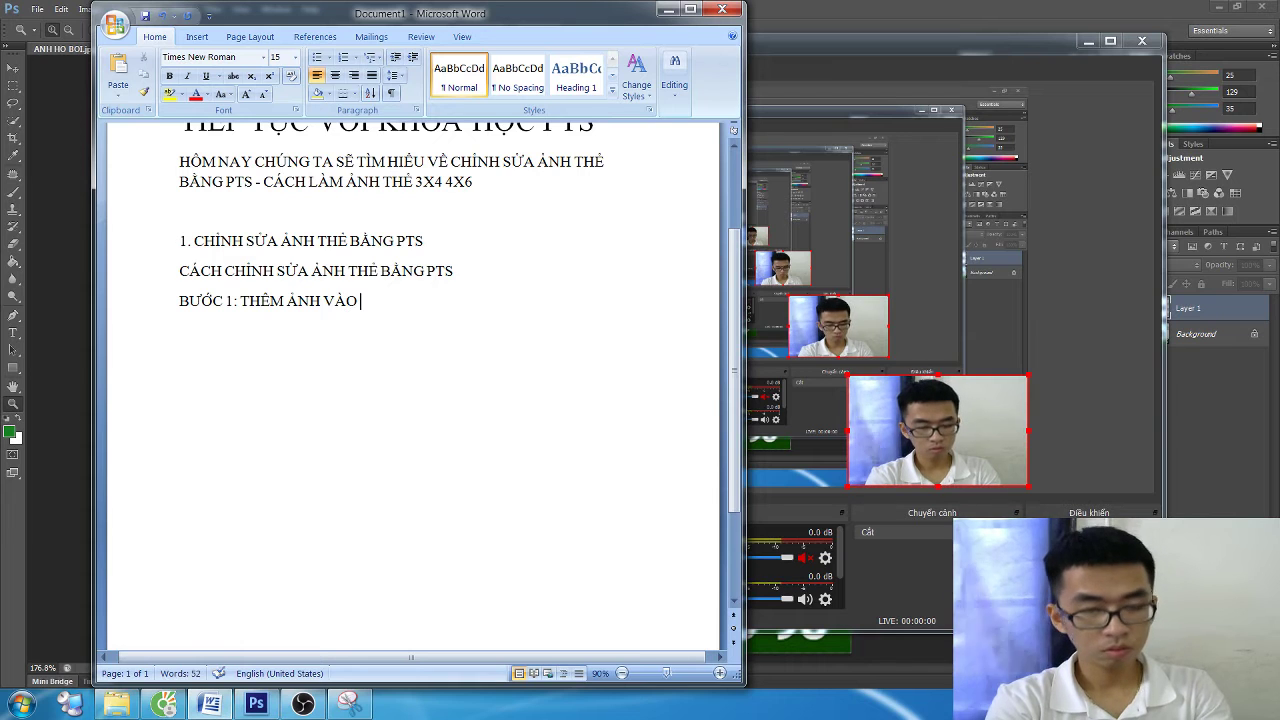
pyautogui.write('PTS VÀ SỬA')
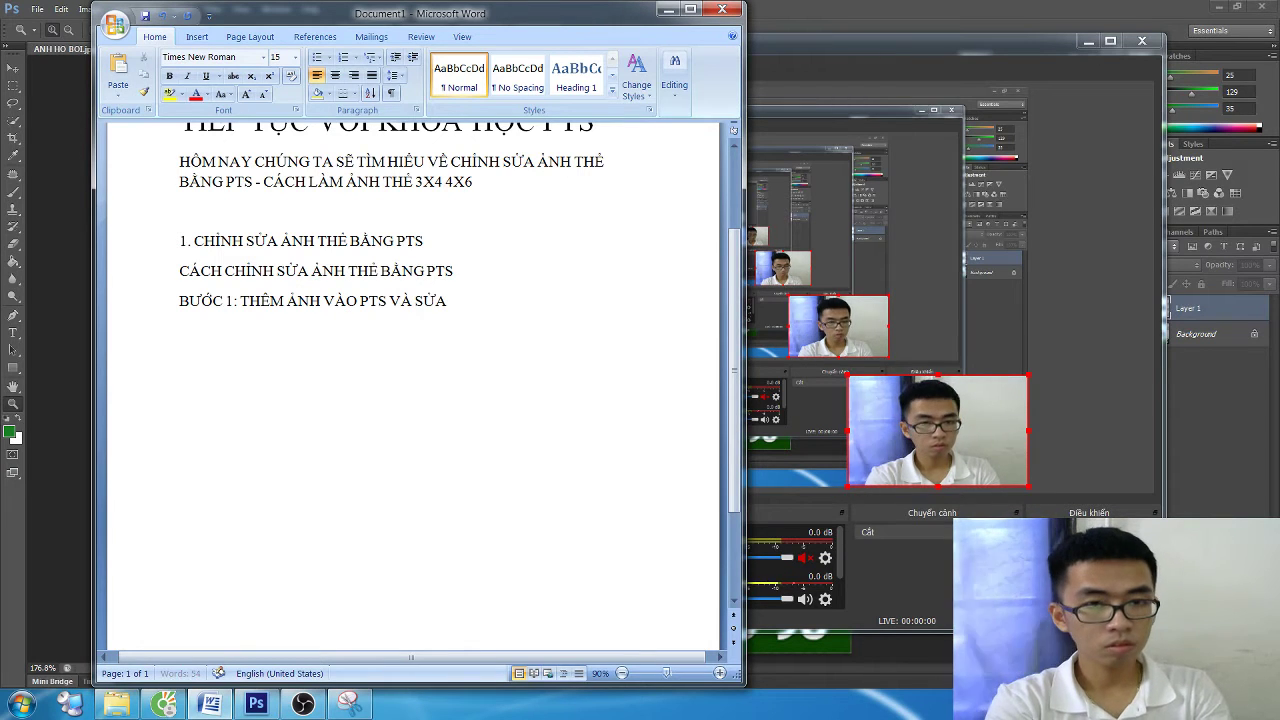
pyautogui.write(' BỎ')
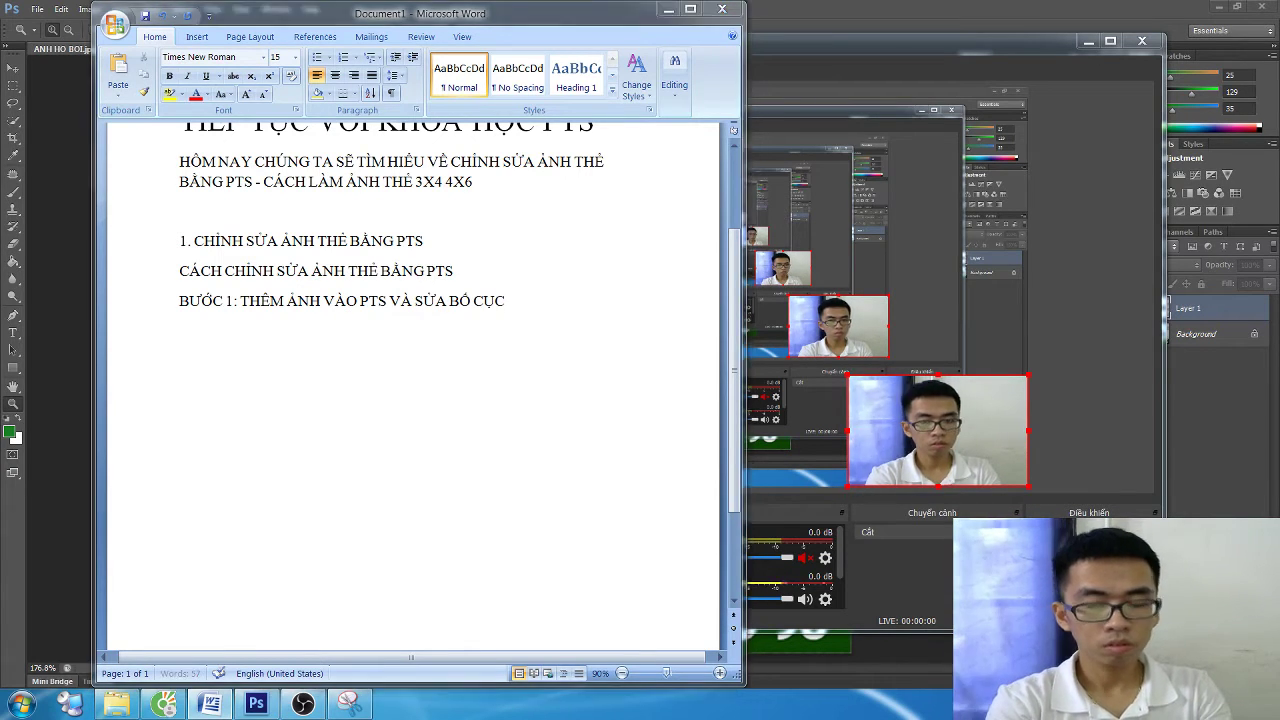
pyautogui.hotkey('alt', 'Tab')
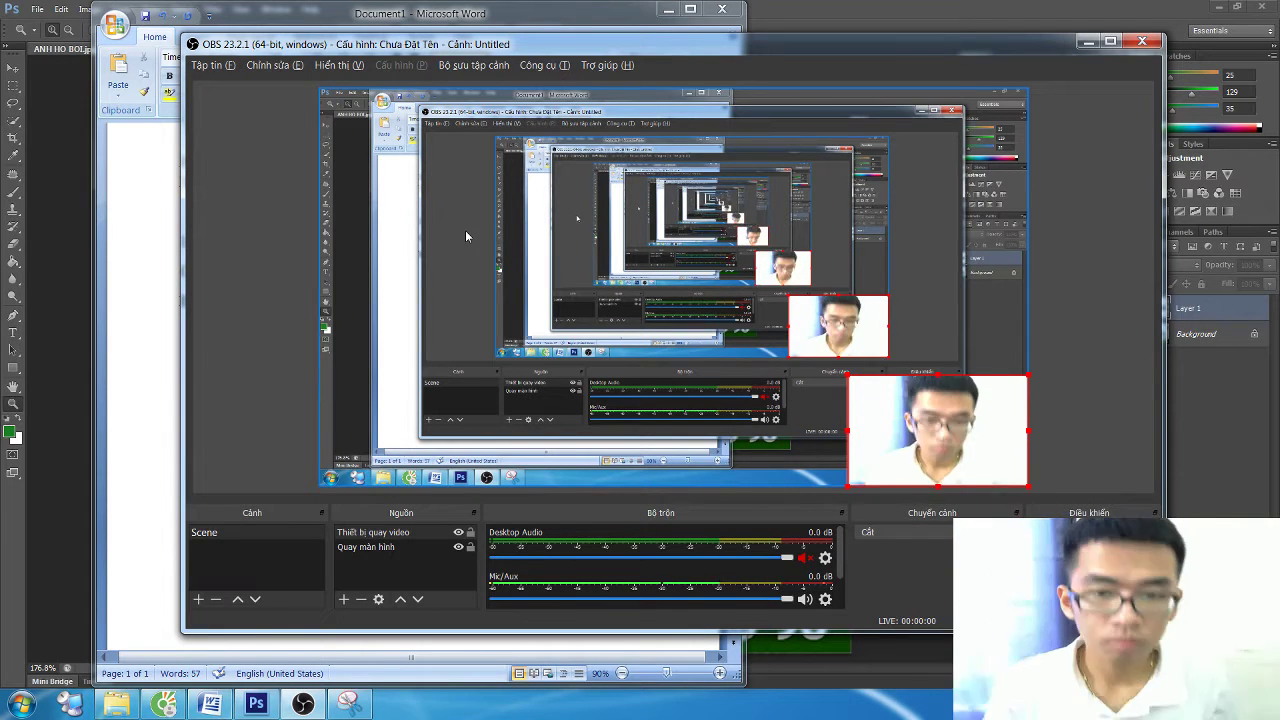
# Search Google Images for 'ẢNH THẺ FULL' and scroll through the results
pyautogui.click(163, 705)
pyautogui.scroll(2, 240, 150)
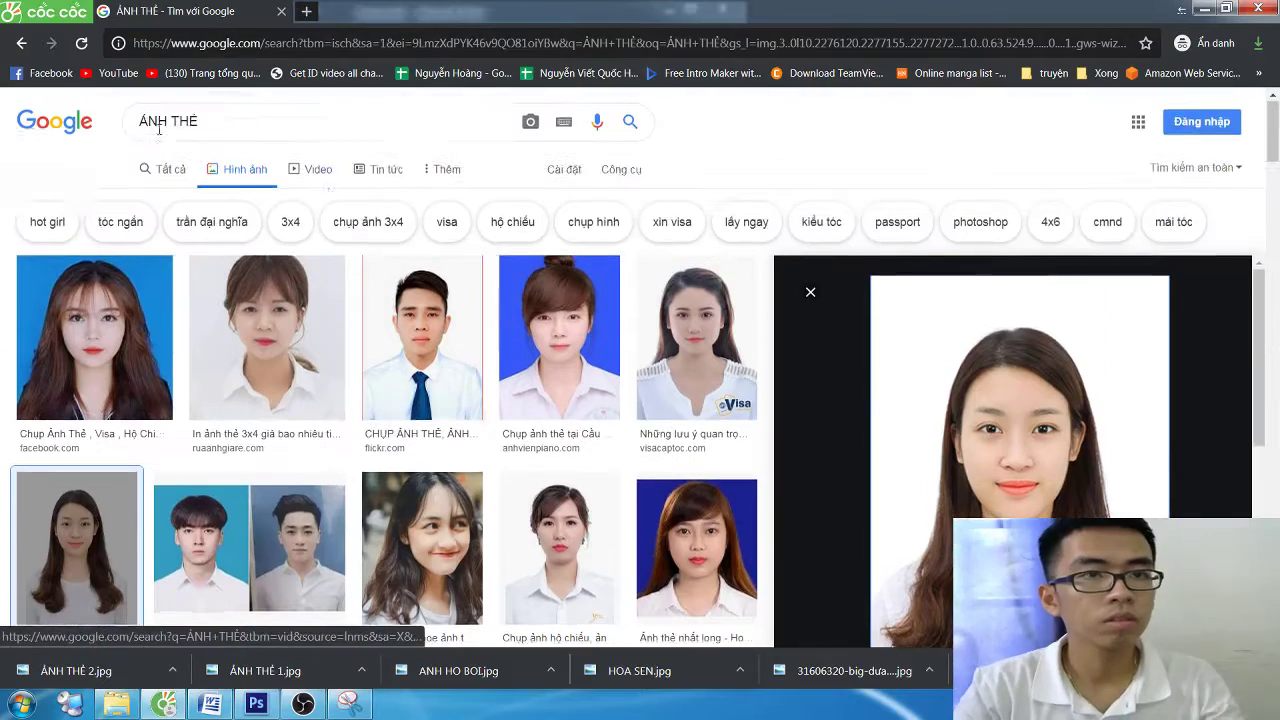
pyautogui.click(237, 123)
pyautogui.write('FULL')
pyautogui.press('Return')
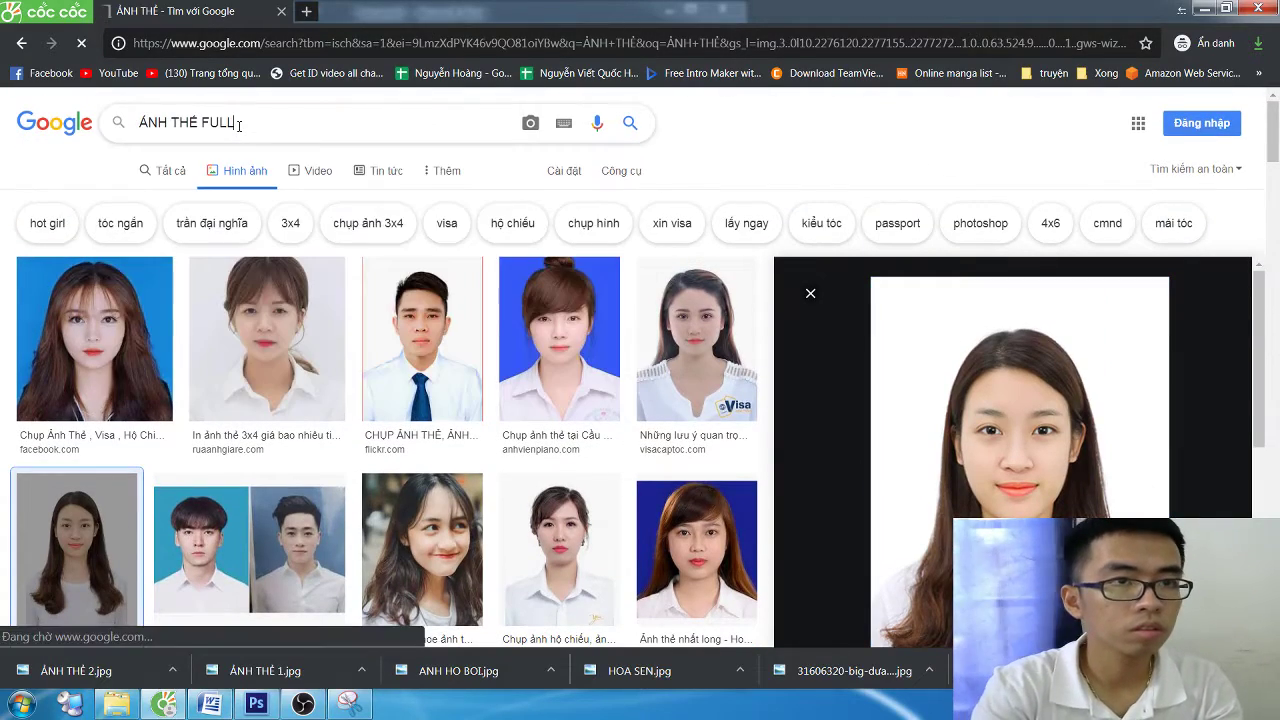
pyautogui.scroll(-5, 885, 416)
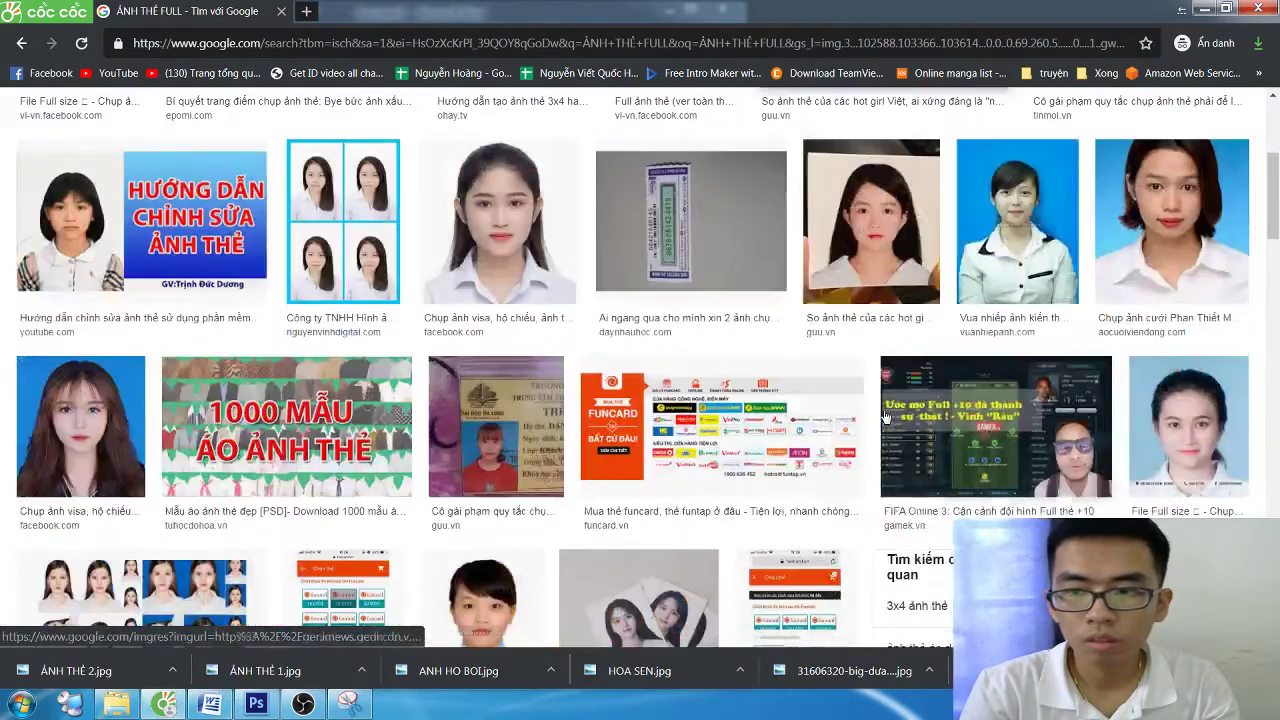
pyautogui.scroll(-5, 870, 424)
pyautogui.scroll(-5, 864, 427)
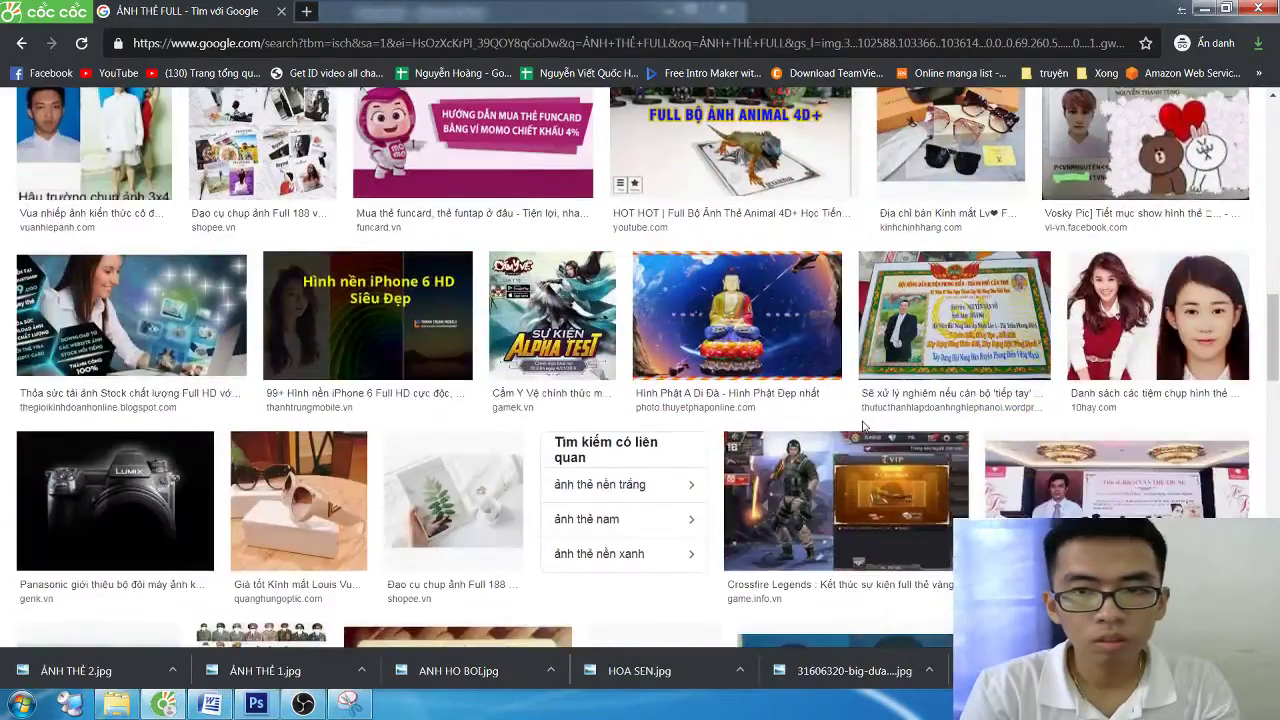
pyautogui.scroll(-5, 864, 427)
pyautogui.scroll(15, 864, 427)
pyautogui.scroll(5, 864, 427)
# Go back, preview a blue-background ID portrait, then return to the unfiltered ẢNH THẺ results
pyautogui.click(20, 43)
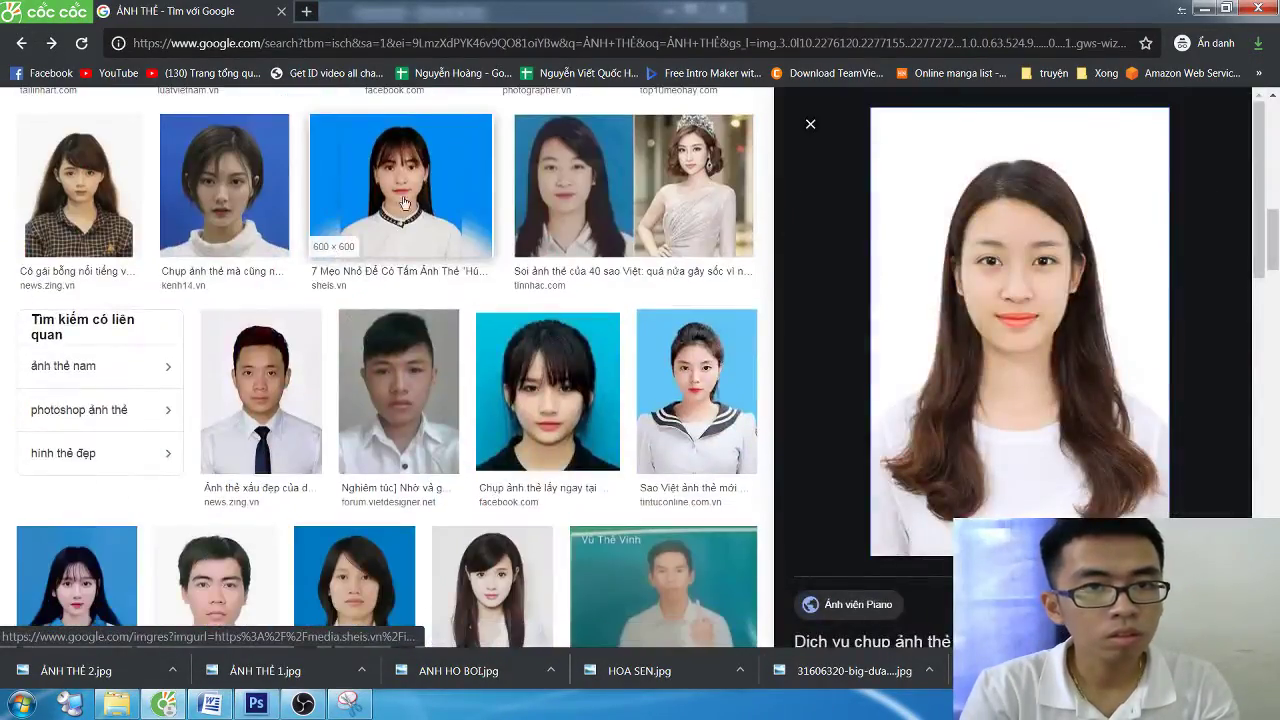
pyautogui.click(404, 203)
pyautogui.scroll(-3, 552, 325)
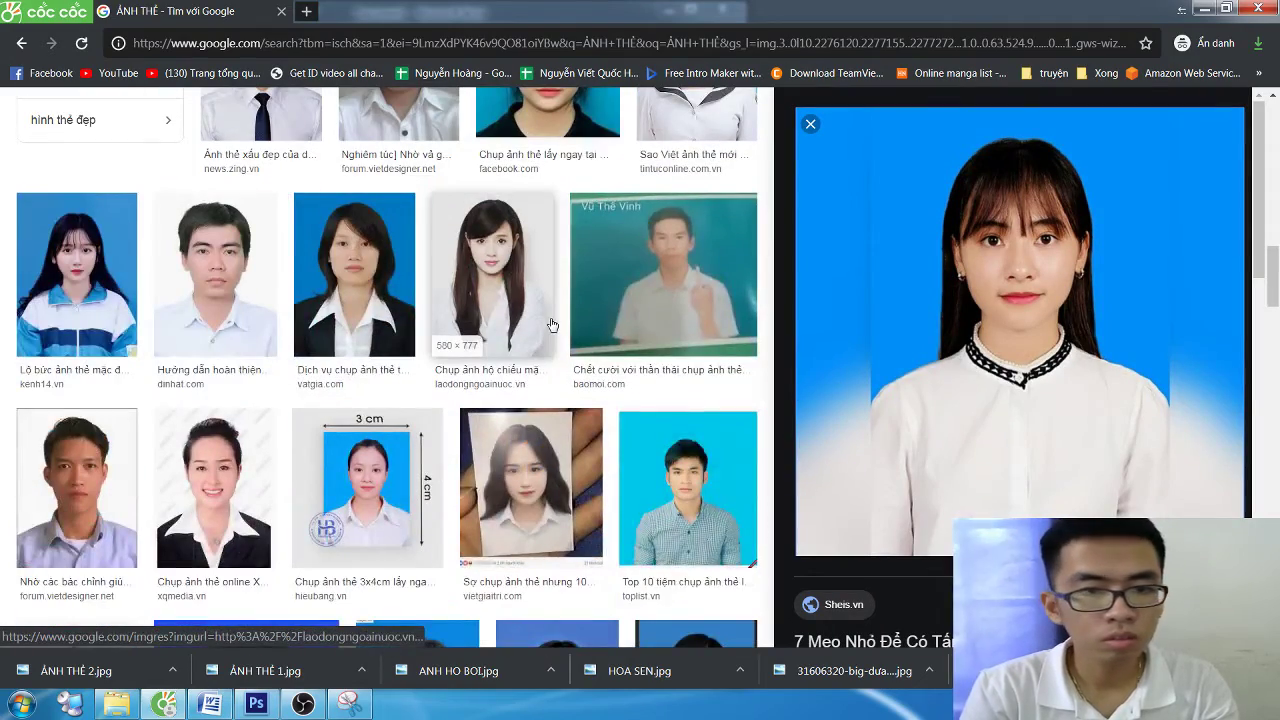
pyautogui.scroll(-5, 552, 325)
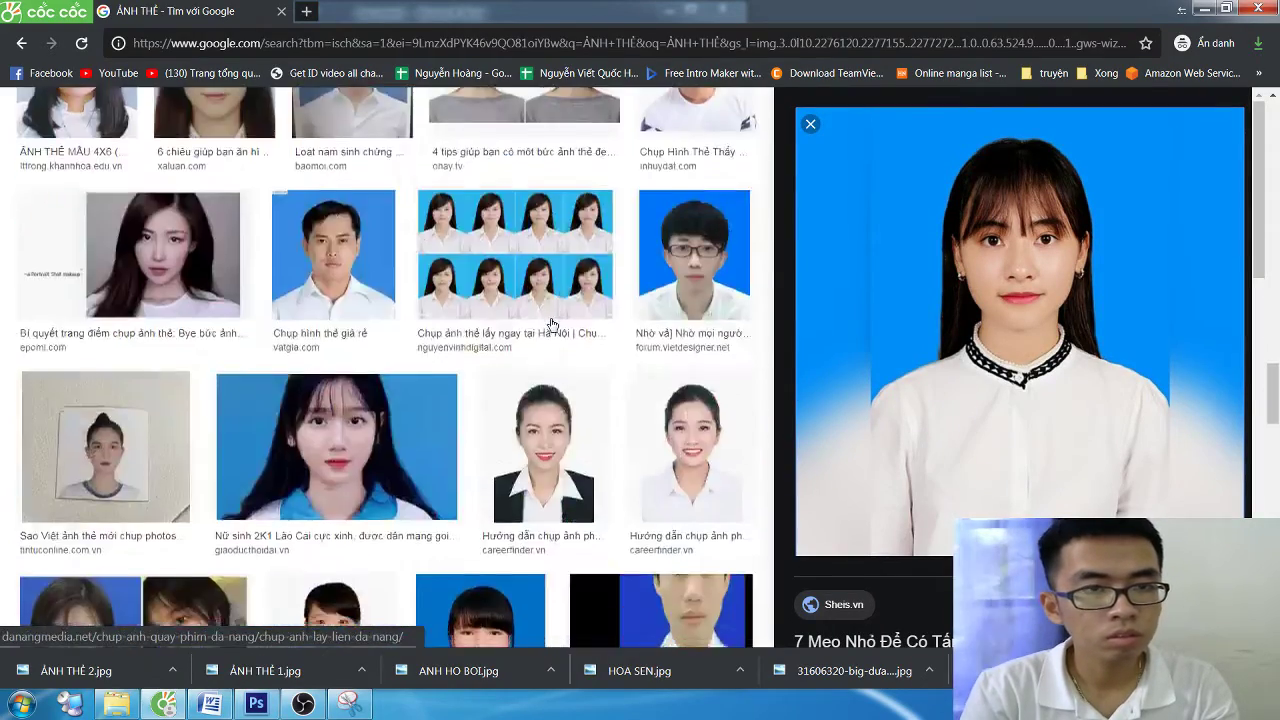
pyautogui.scroll(-2, 552, 325)
pyautogui.scroll(-1, 551, 326)
pyautogui.scroll(-6, 551, 326)
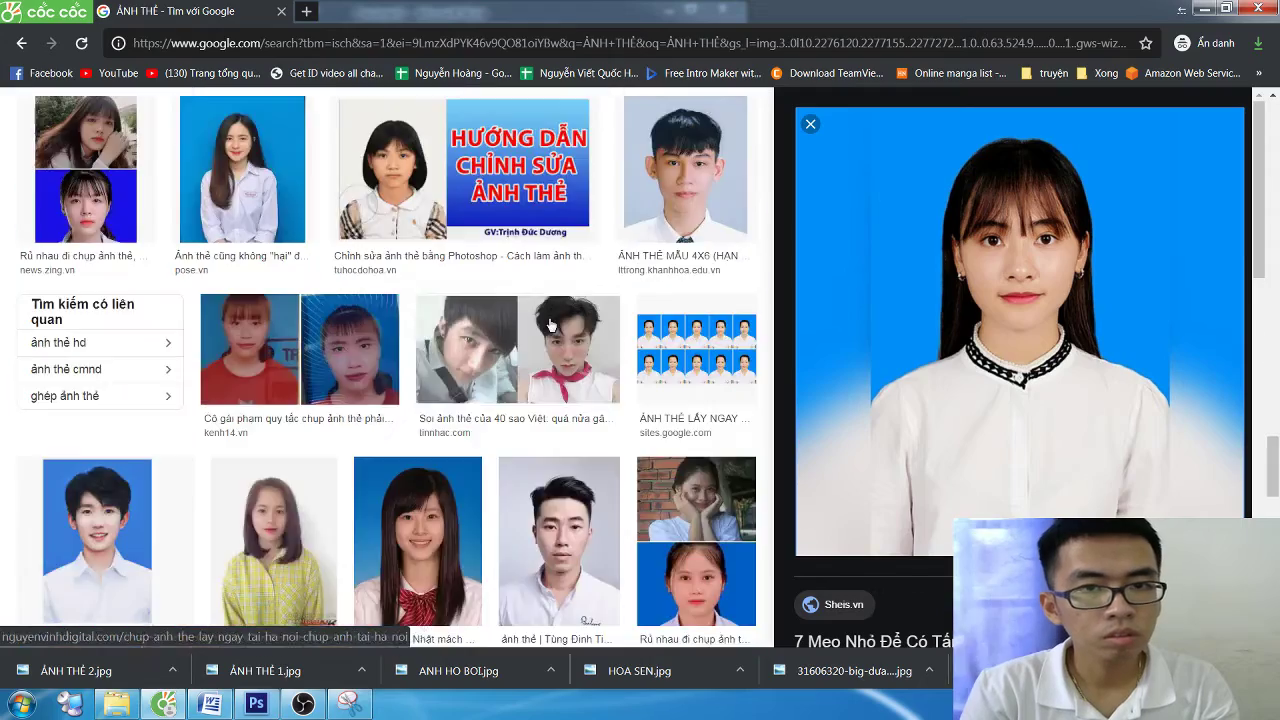
pyautogui.scroll(5, 551, 326)
pyautogui.scroll(1, 551, 326)
pyautogui.scroll(1, 551, 326)
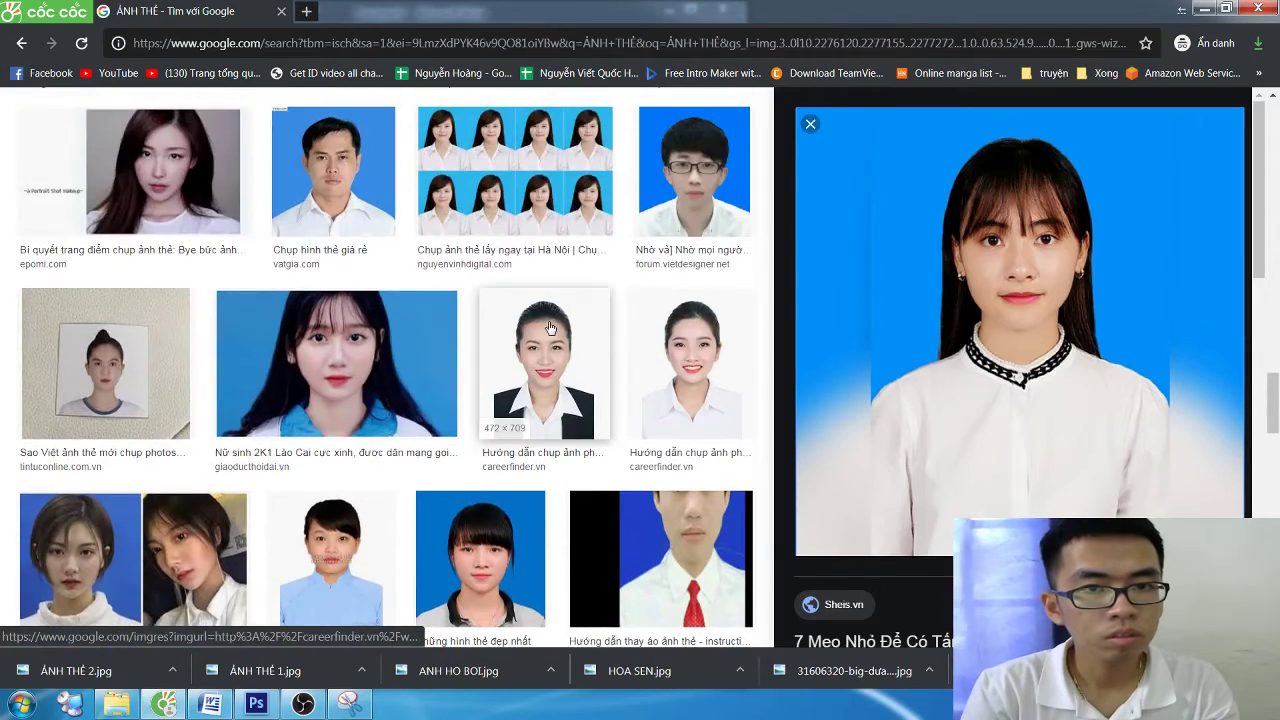
pyautogui.scroll(-5, 549, 327)
pyautogui.scroll(-3, 549, 327)
pyautogui.scroll(-3, 546, 333)
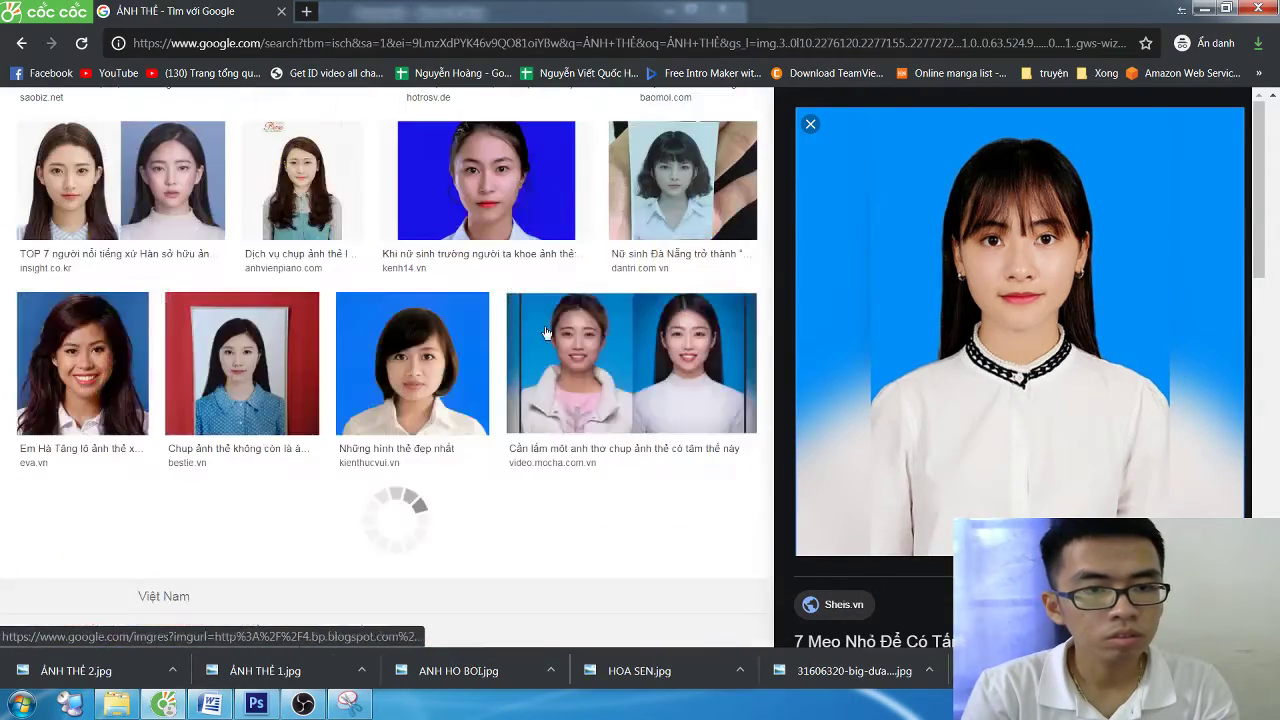
pyautogui.scroll(-3, 546, 333)
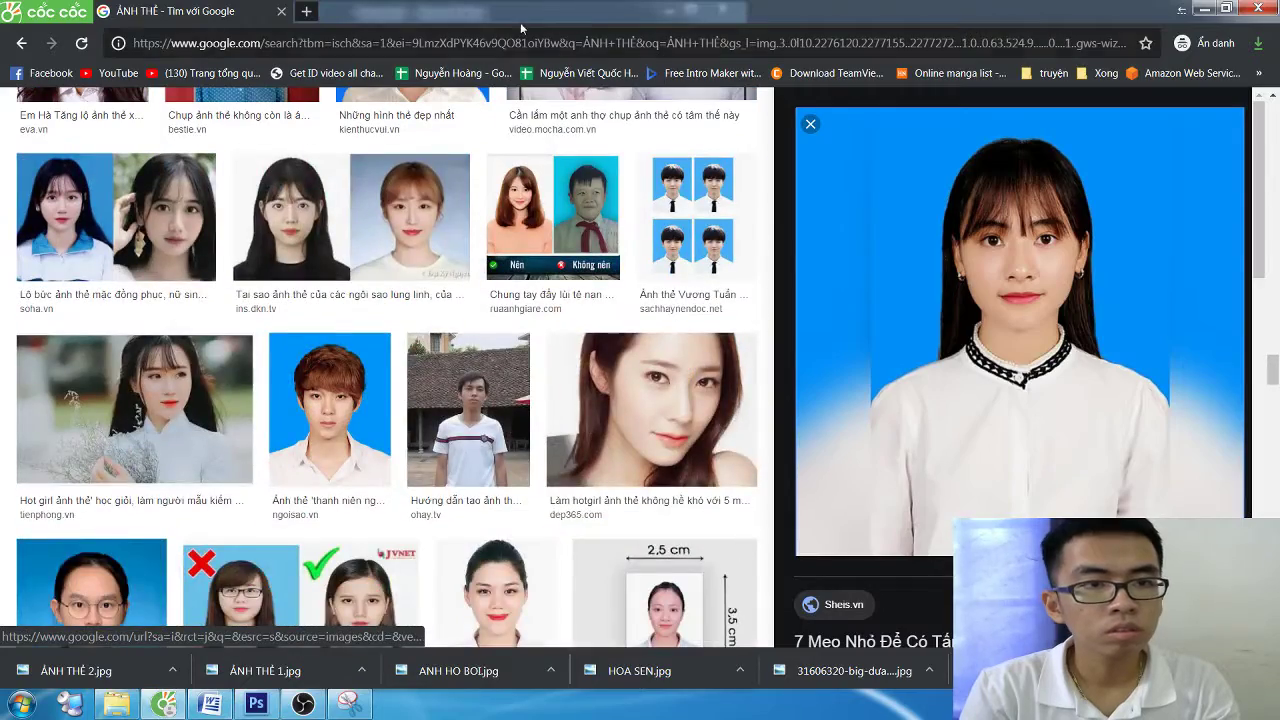
pyautogui.click(22, 43)
pyautogui.click(22, 43)
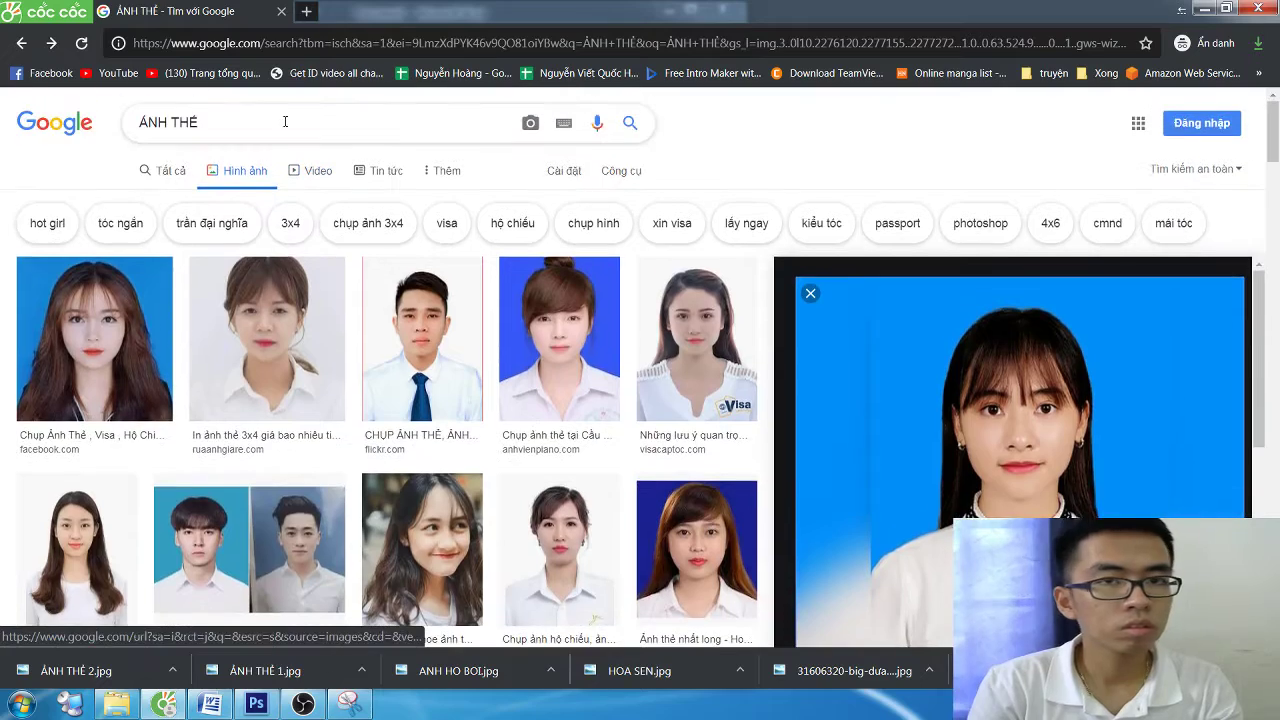
# Search Google Images for 'ẢNH THẺ RỘNG' and browse the results
pyautogui.click(285, 121)
pyautogui.write('RỘ')
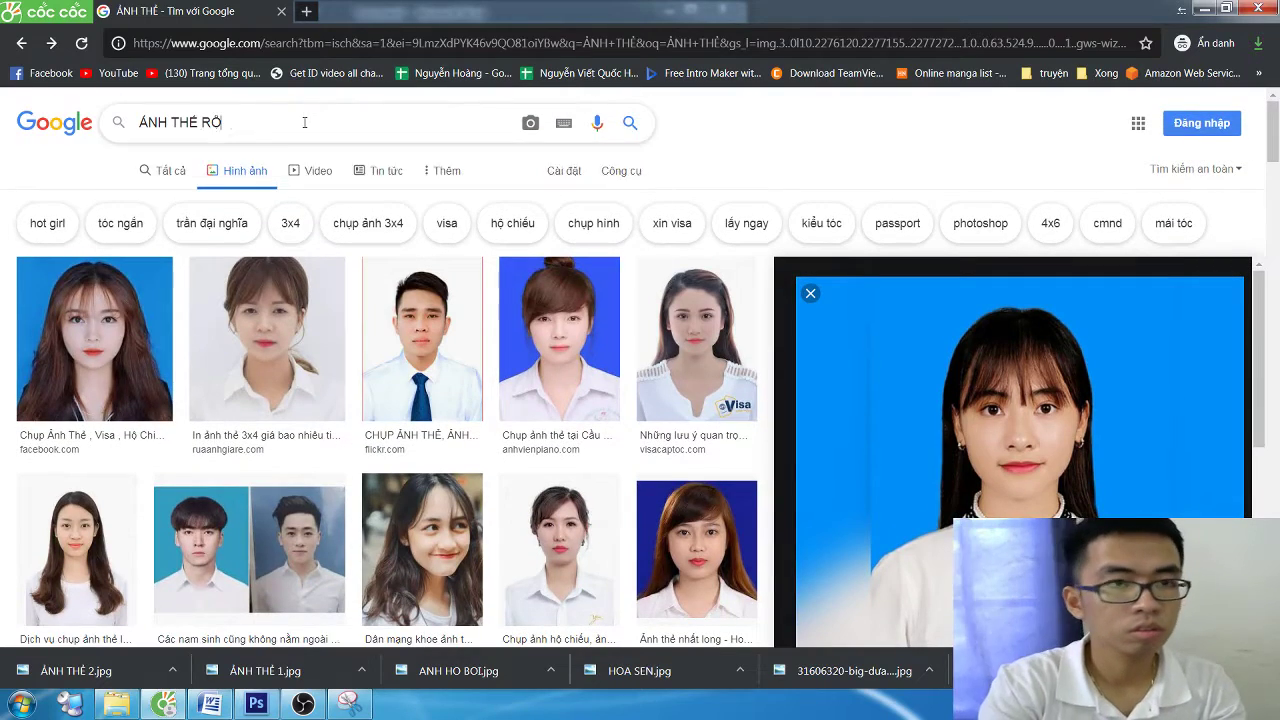
pyautogui.write('NG')
pyautogui.press('Return')
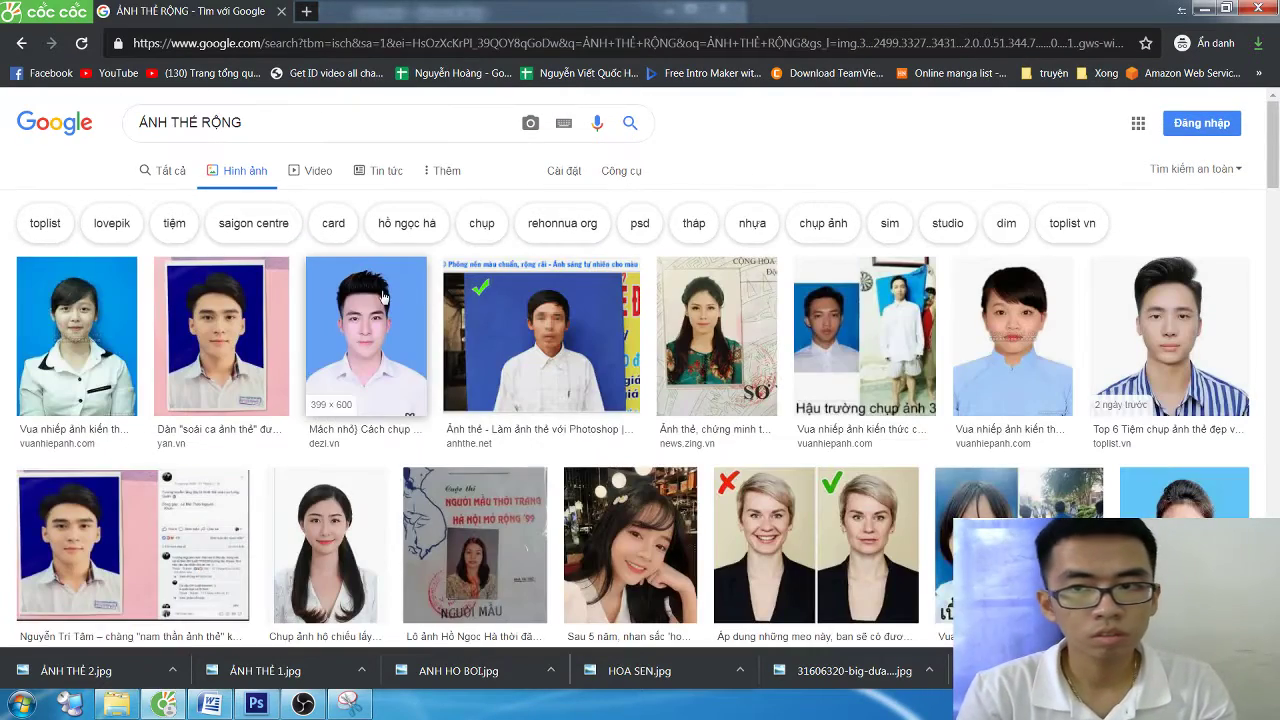
pyautogui.scroll(-1, 337, 284)
pyautogui.scroll(-3, 337, 284)
pyautogui.scroll(-3, 340, 283)
pyautogui.scroll(-2, 345, 282)
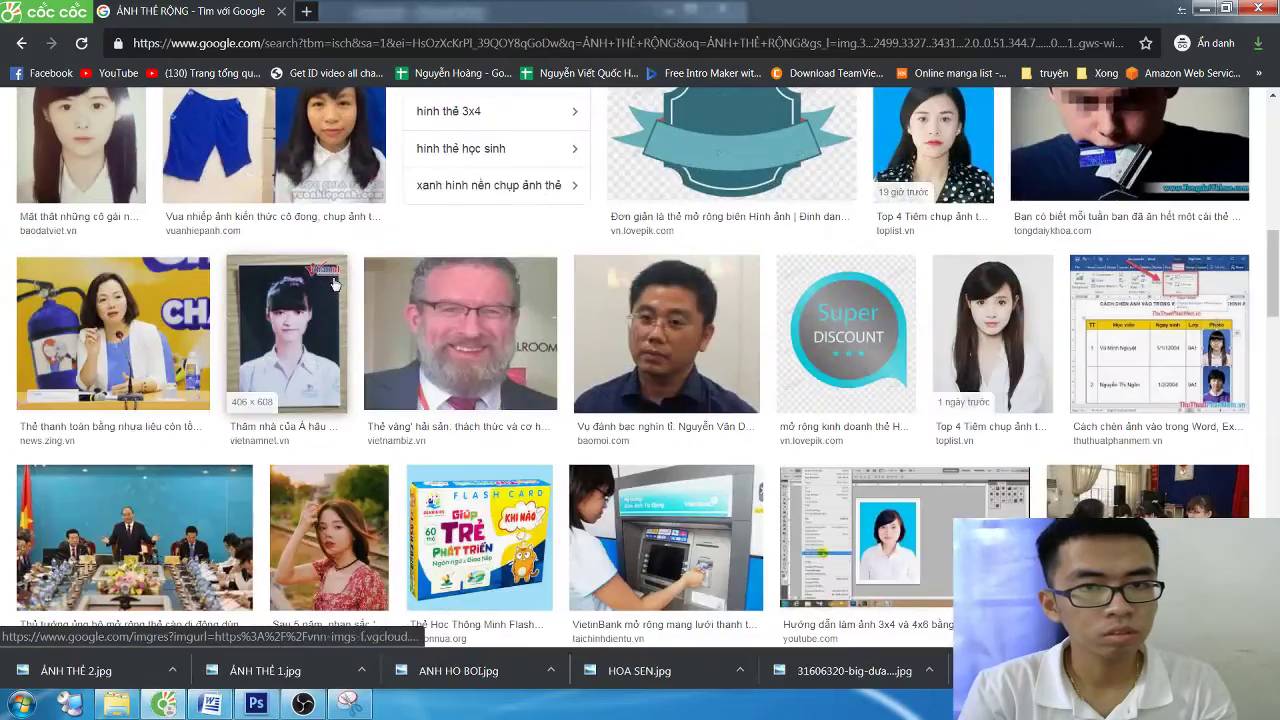
pyautogui.scroll(2, 350, 280)
pyautogui.scroll(7, 350, 280)
# Change the query to 'ẢNH THẺ CHƯA CẮT' and browse the uncropped ID-photo results
pyautogui.doubleClick(225, 122)
pyautogui.write('C')
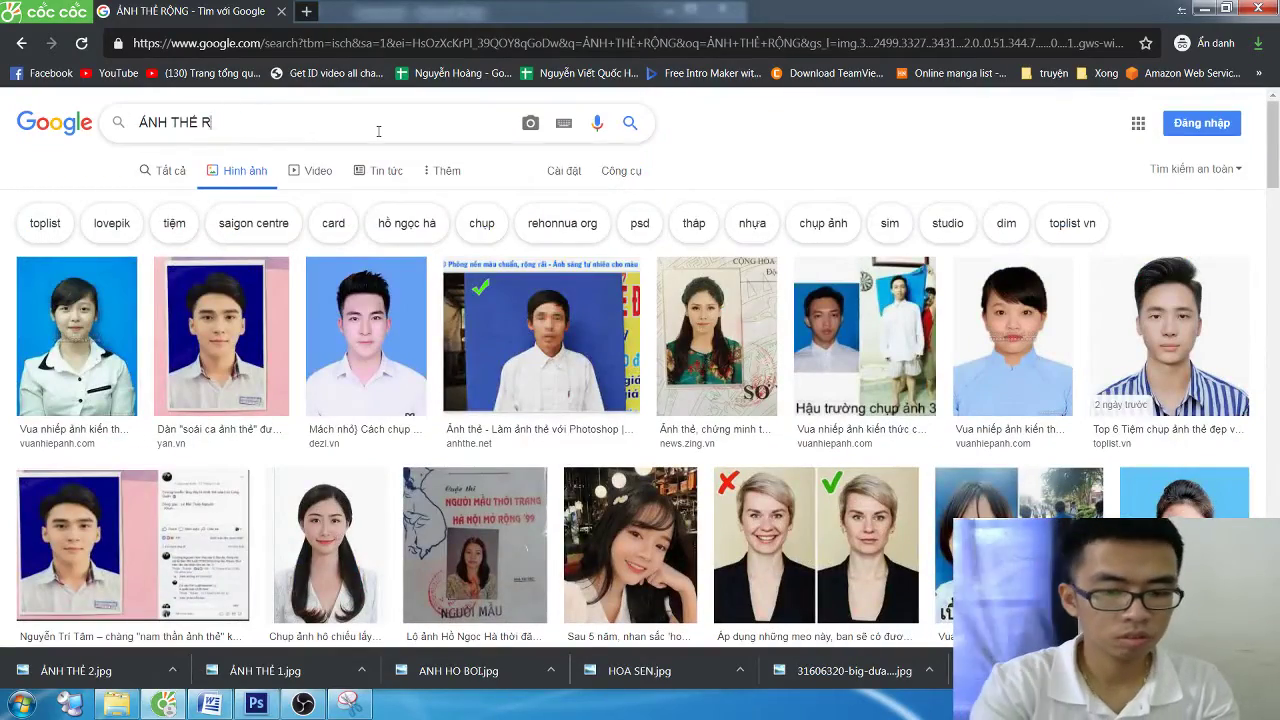
pyautogui.write('HUƯA CA')
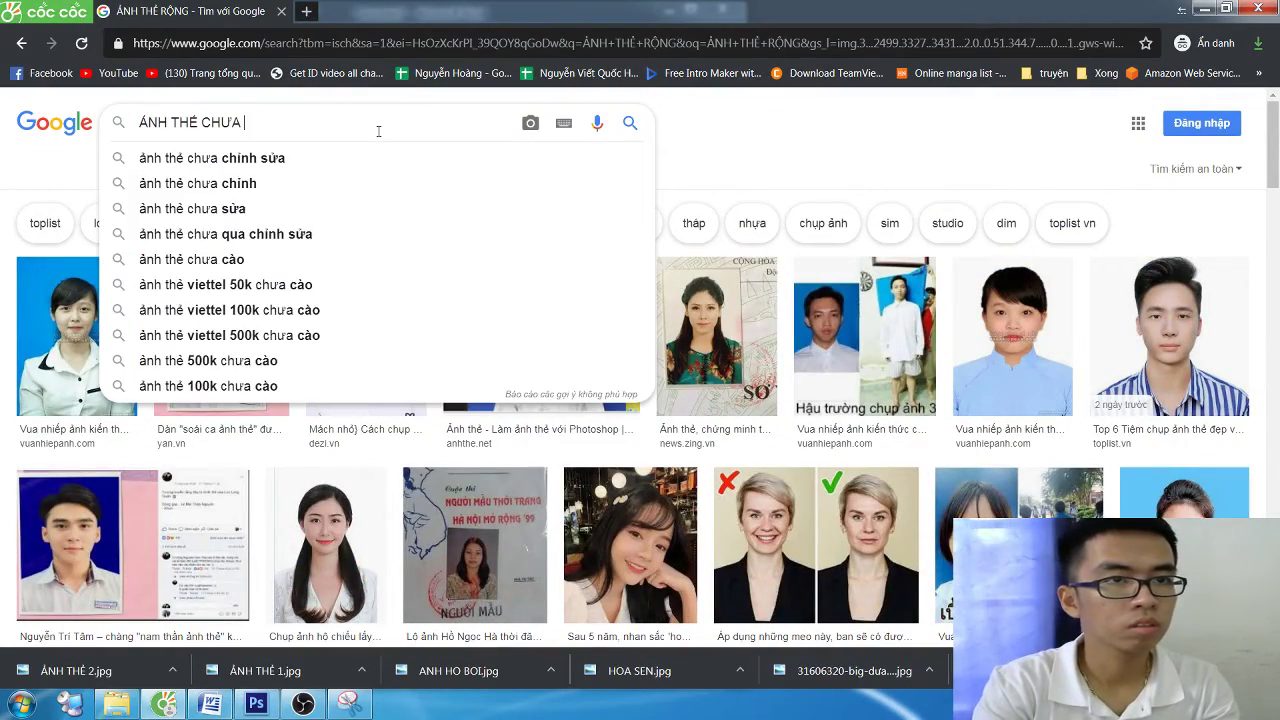
pyautogui.write('ẮT')
pyautogui.press('Return')
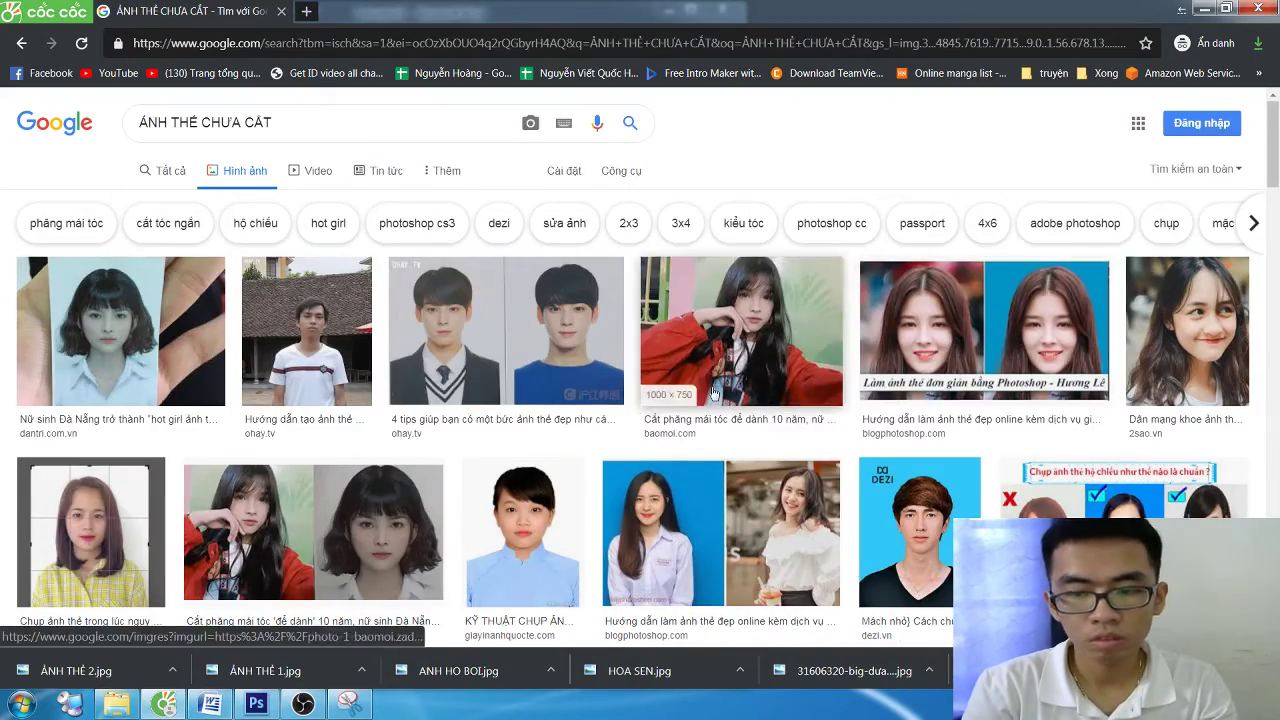
pyautogui.scroll(-3, 712, 392)
pyautogui.scroll(-7, 712, 392)
pyautogui.scroll(-2, 712, 392)
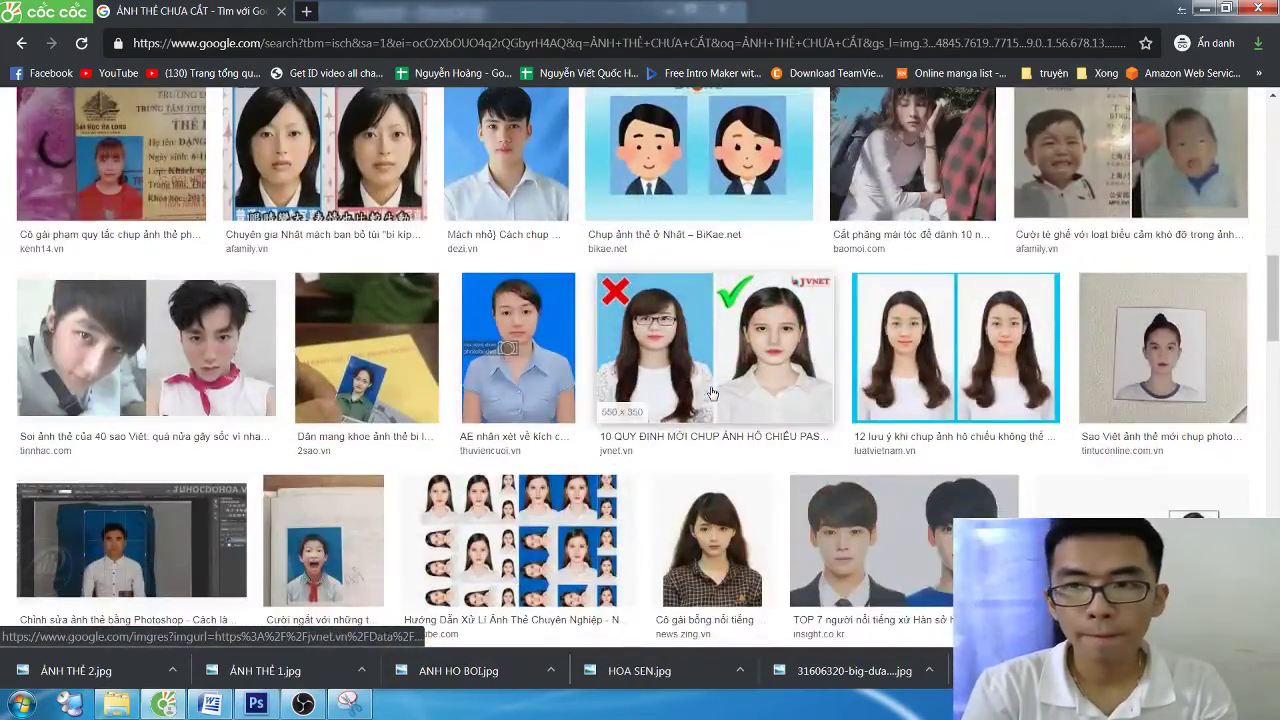
pyautogui.scroll(-4, 712, 392)
pyautogui.scroll(-5, 720, 388)
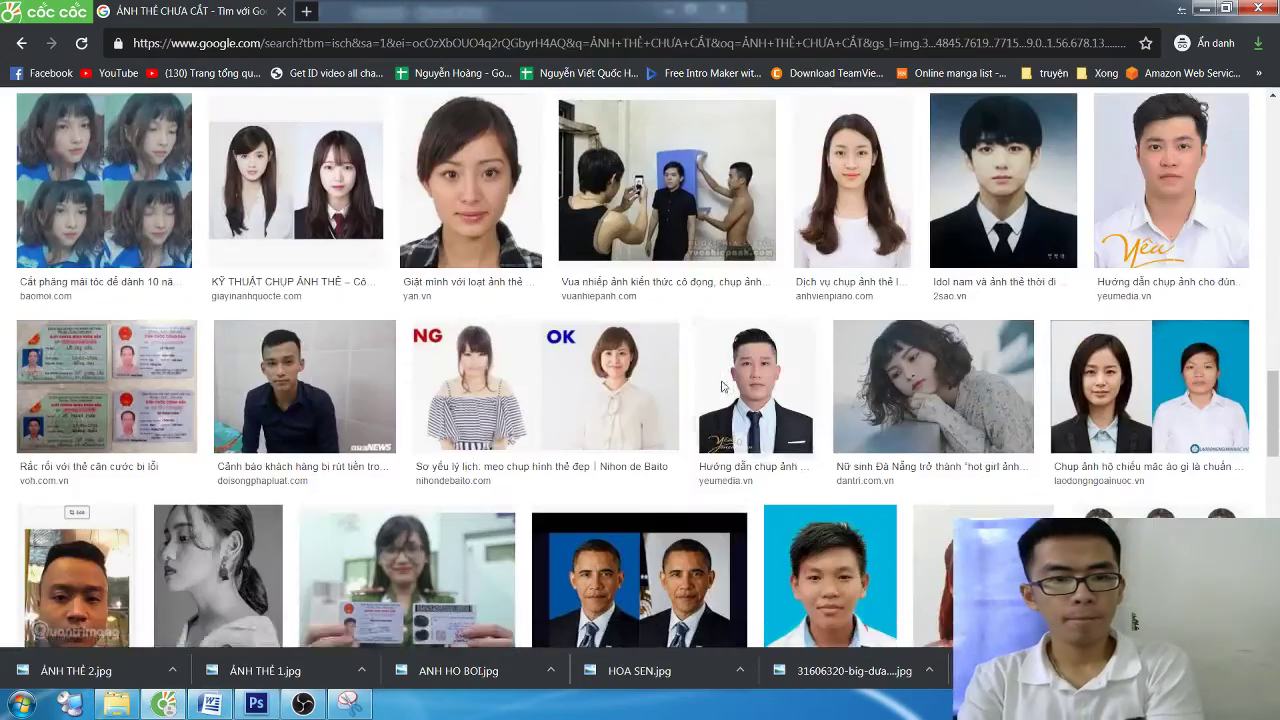
pyautogui.scroll(-5, 724, 387)
pyautogui.scroll(-4, 726, 390)
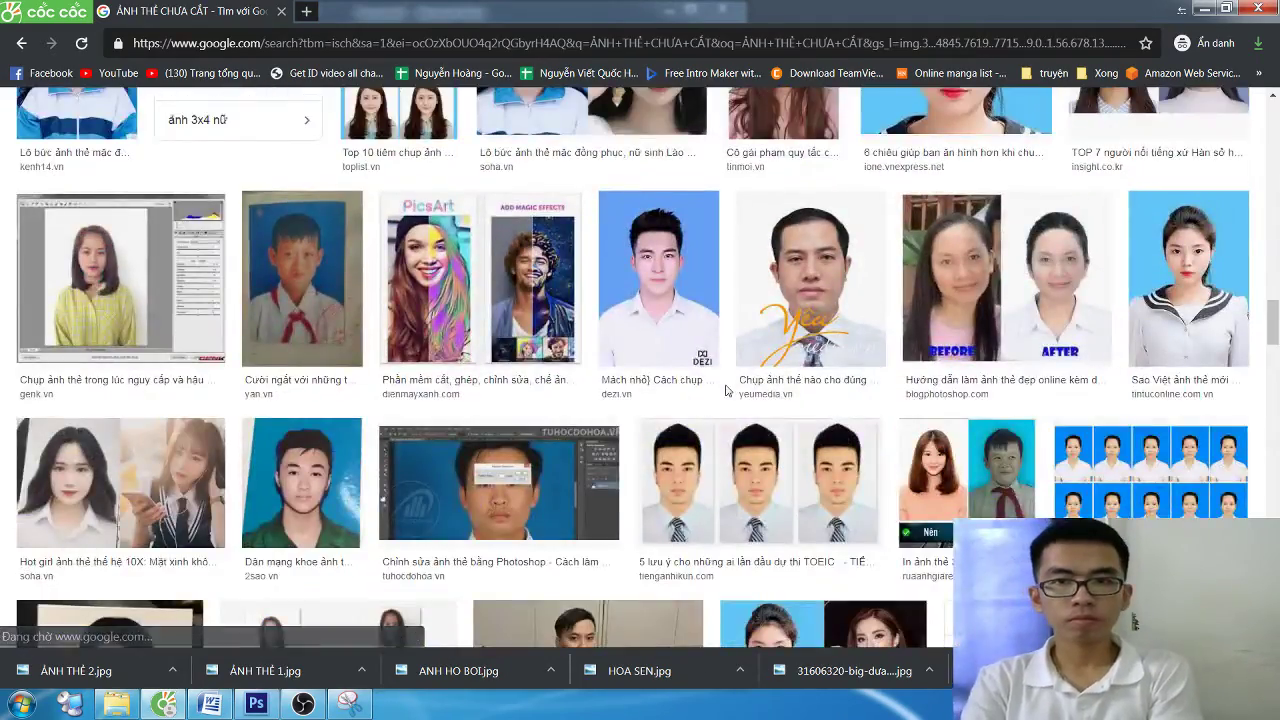
pyautogui.scroll(-5, 727, 392)
pyautogui.scroll(-5, 727, 392)
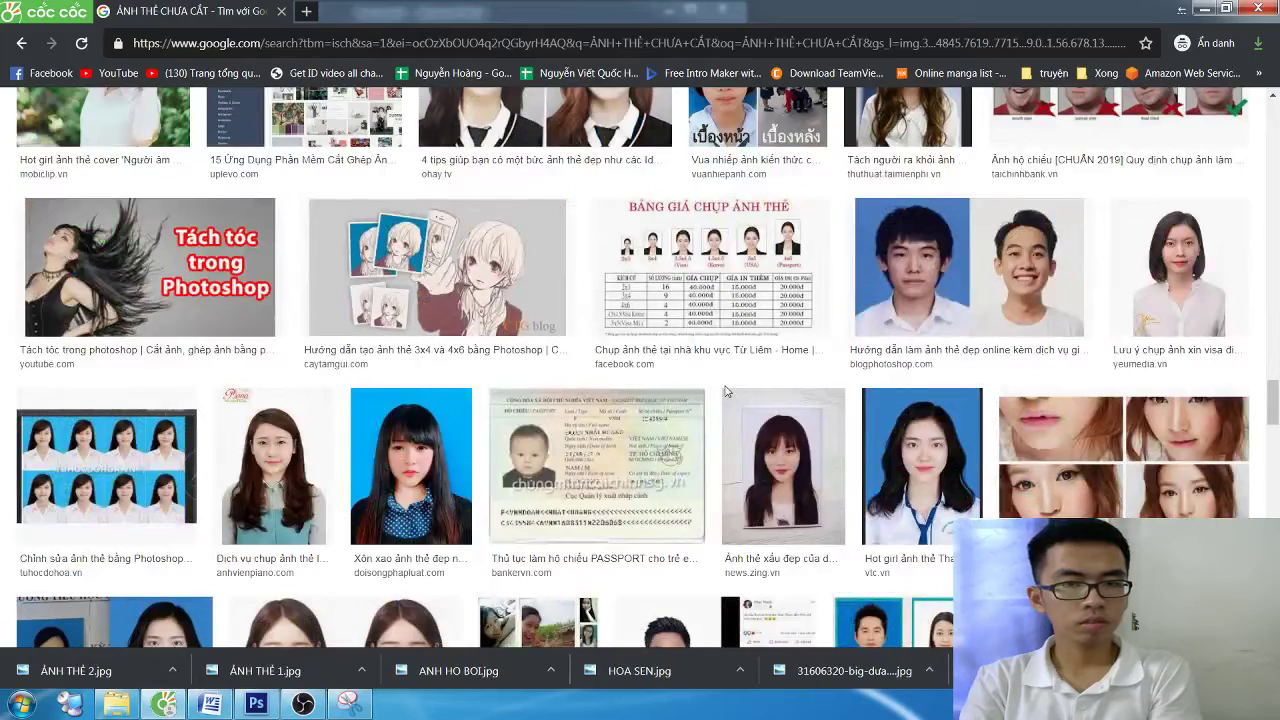
pyautogui.press('Home')
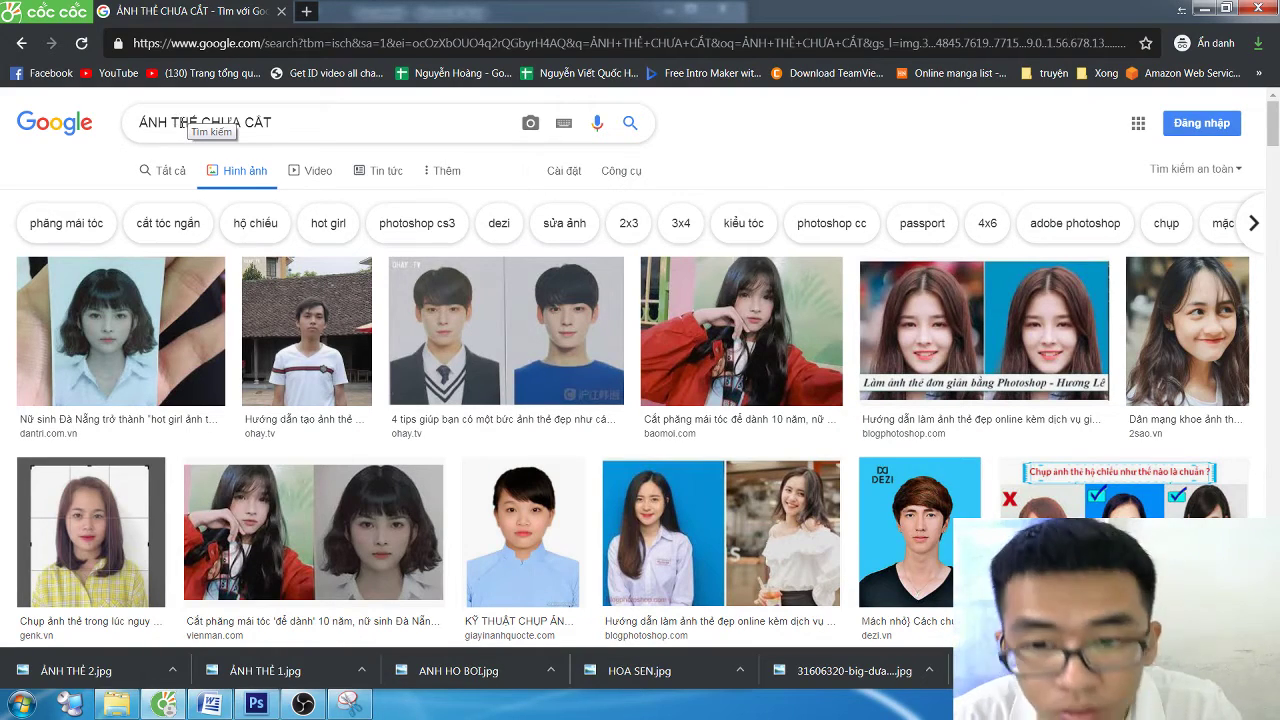
pyautogui.scroll(-10, 883, 375)
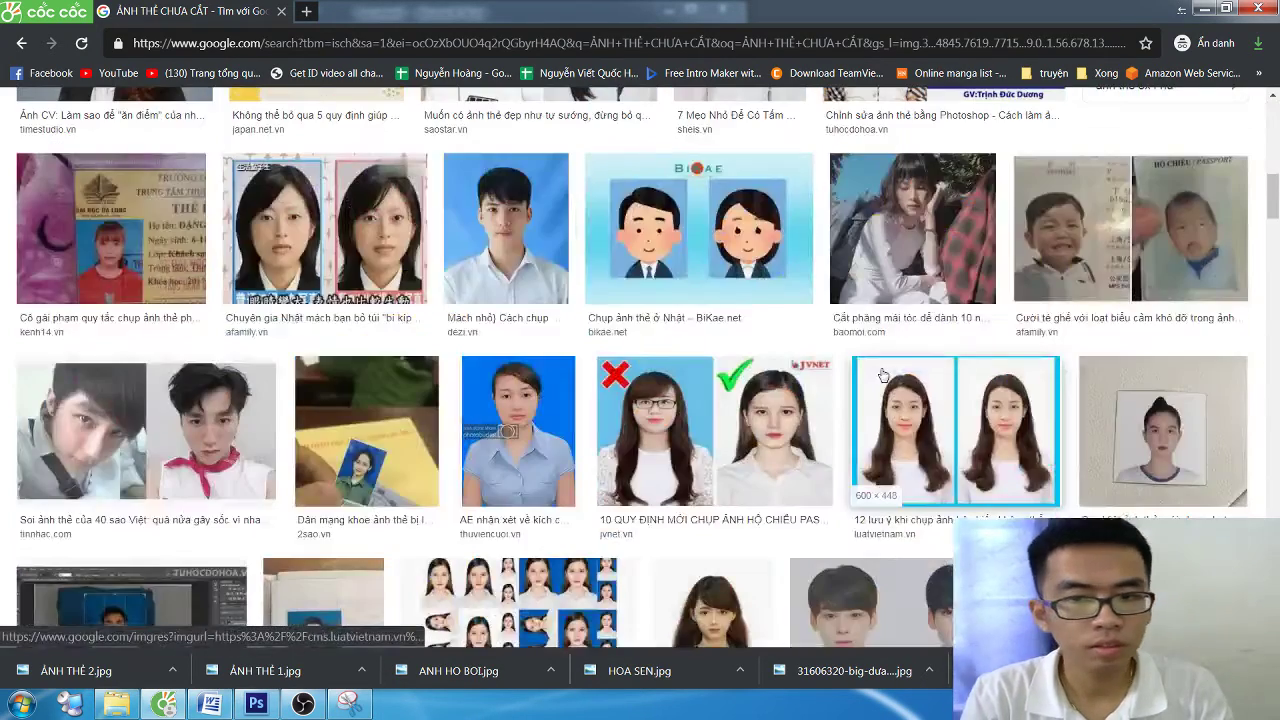
pyautogui.scroll(-2, 883, 375)
pyautogui.scroll(-3, 870, 380)
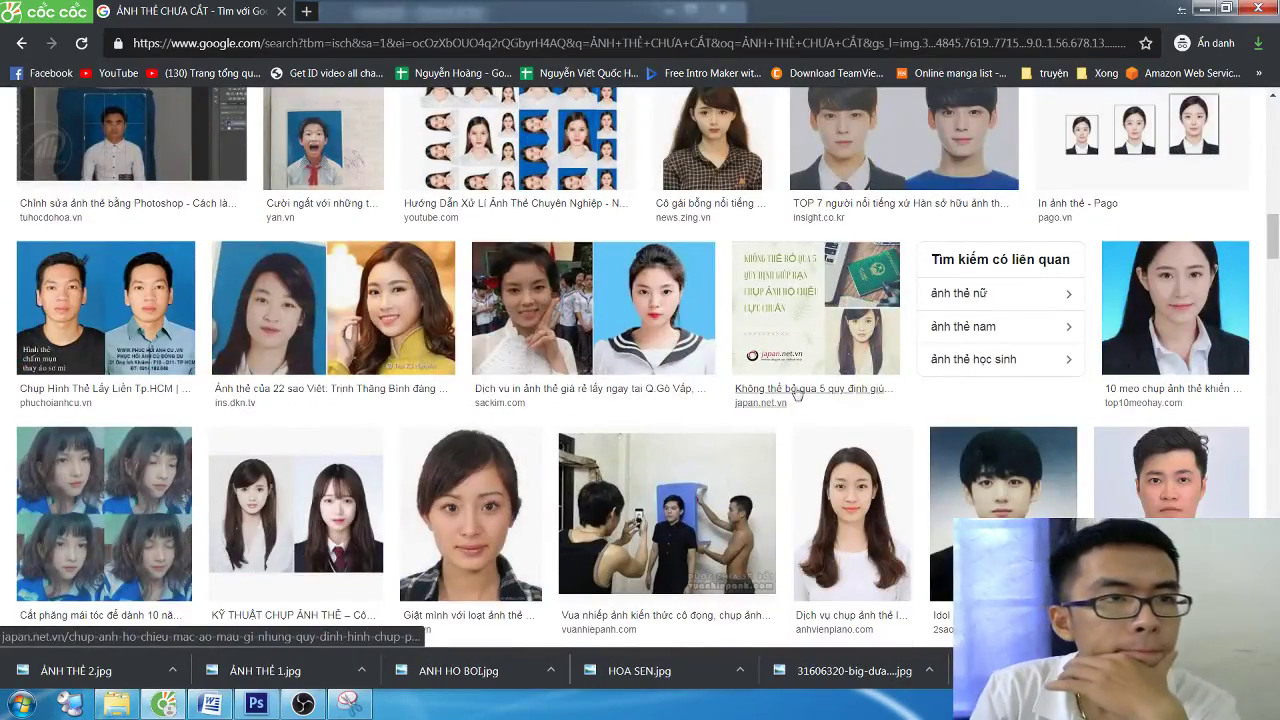
pyautogui.scroll(10, 797, 395)
pyautogui.scroll(5, 797, 395)
# Search Google Images for 'ẢNH CHÂN DUNG' and browse the portrait results
pyautogui.moveTo(357, 122); pyautogui.dragTo(12, 122)
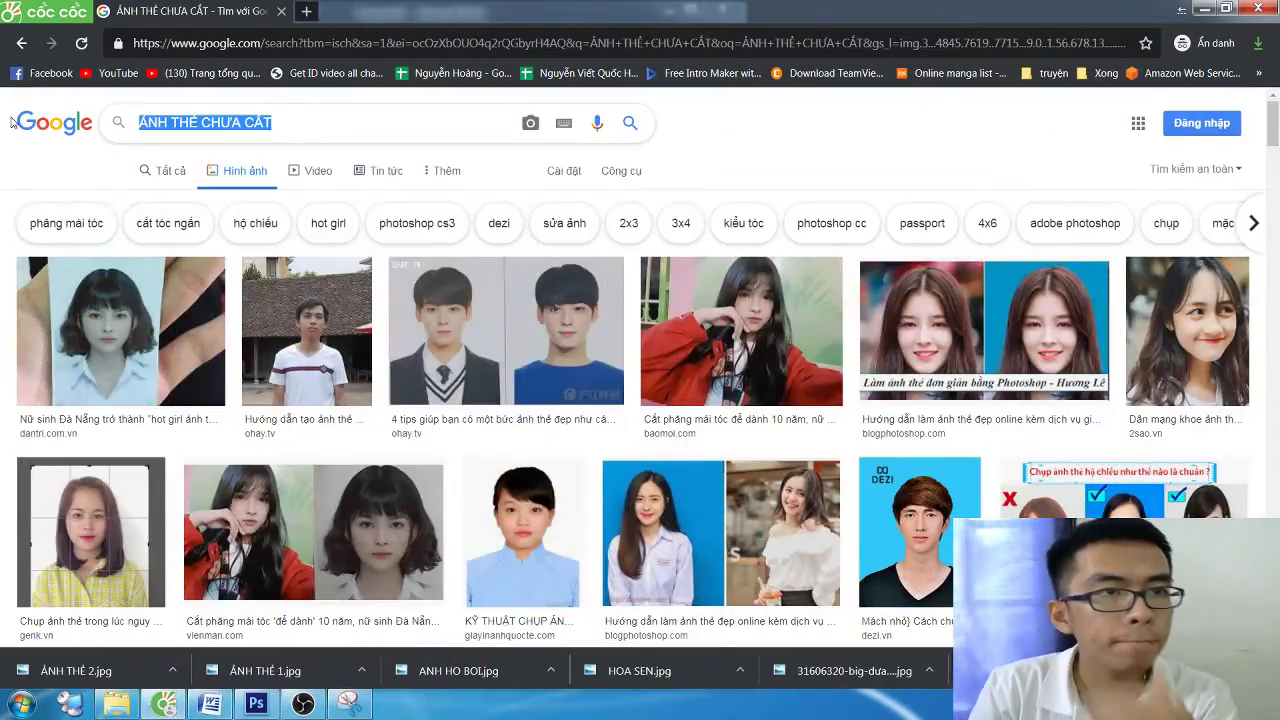
pyautogui.write('ẢNH CHÂN DUNG')
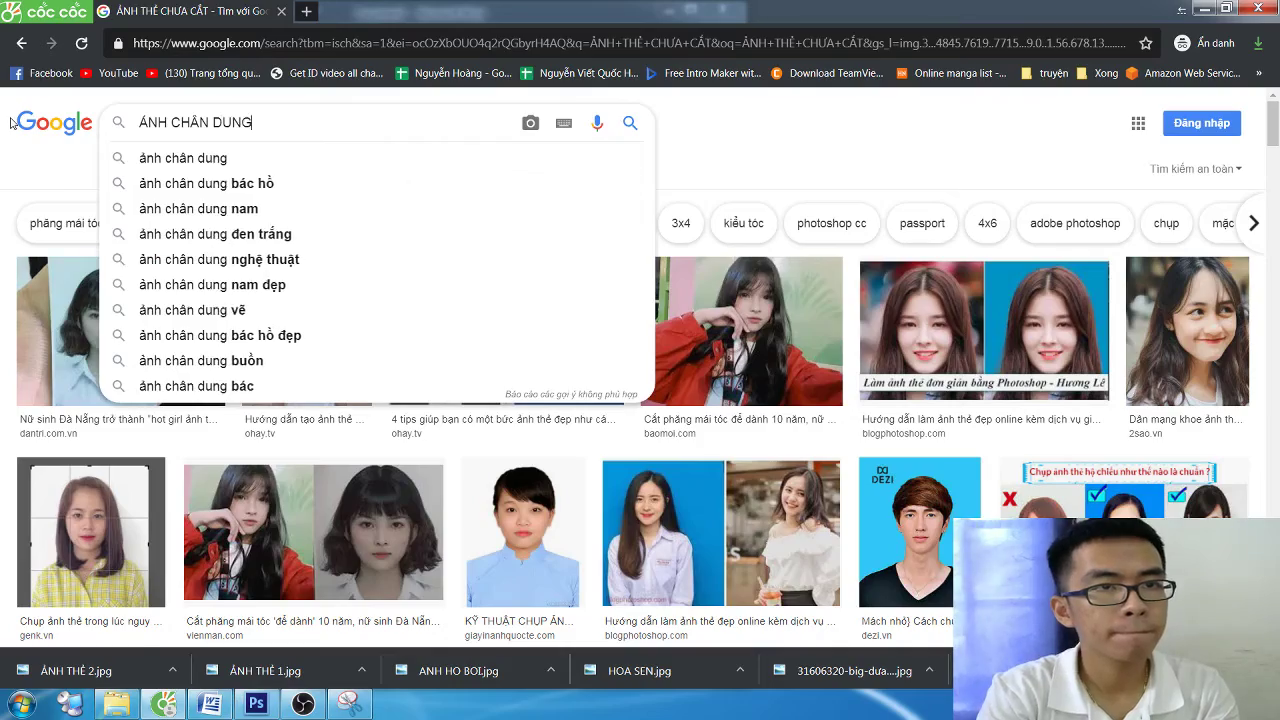
pyautogui.write('\\')
pyautogui.press('Return')
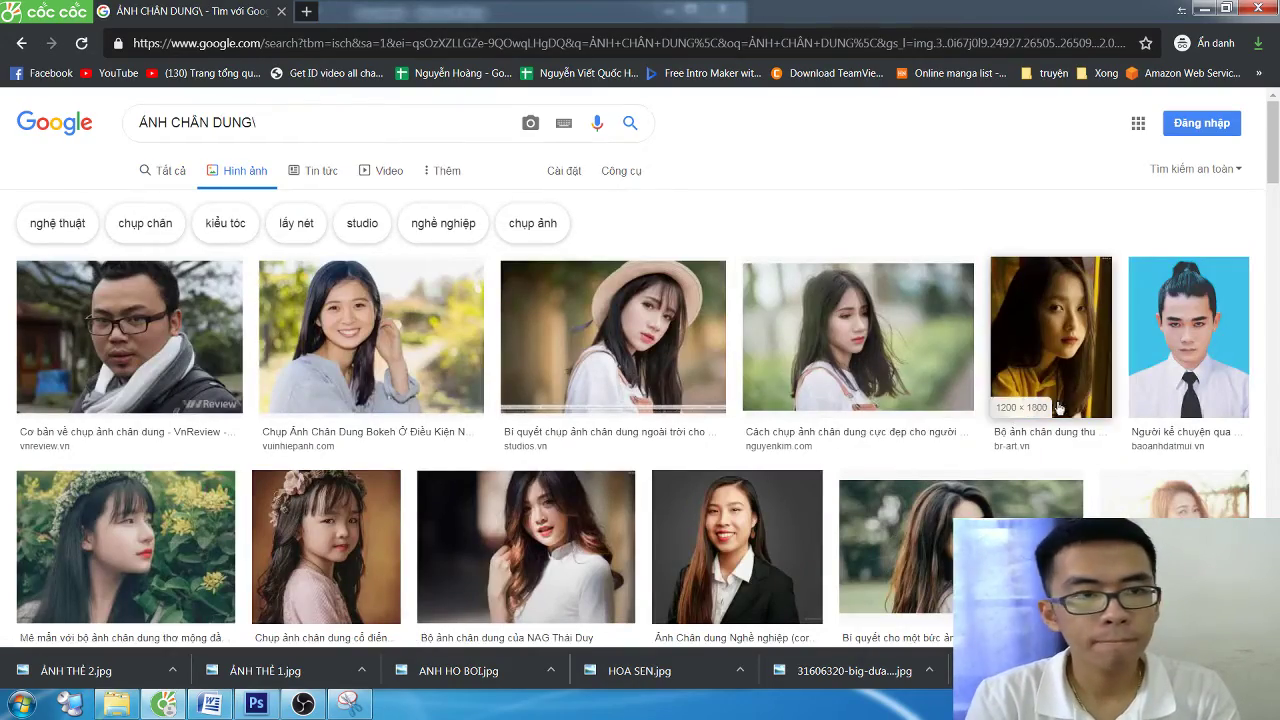
pyautogui.scroll(-5, 957, 410)
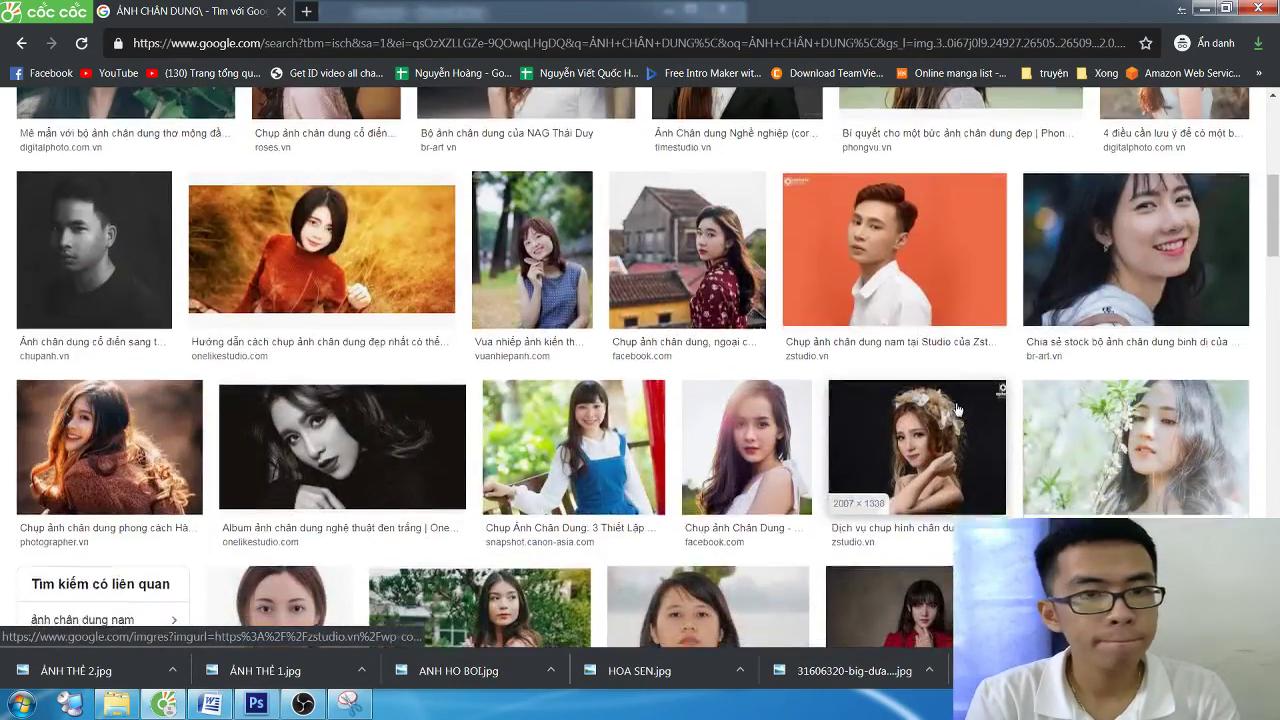
pyautogui.scroll(-3, 957, 410)
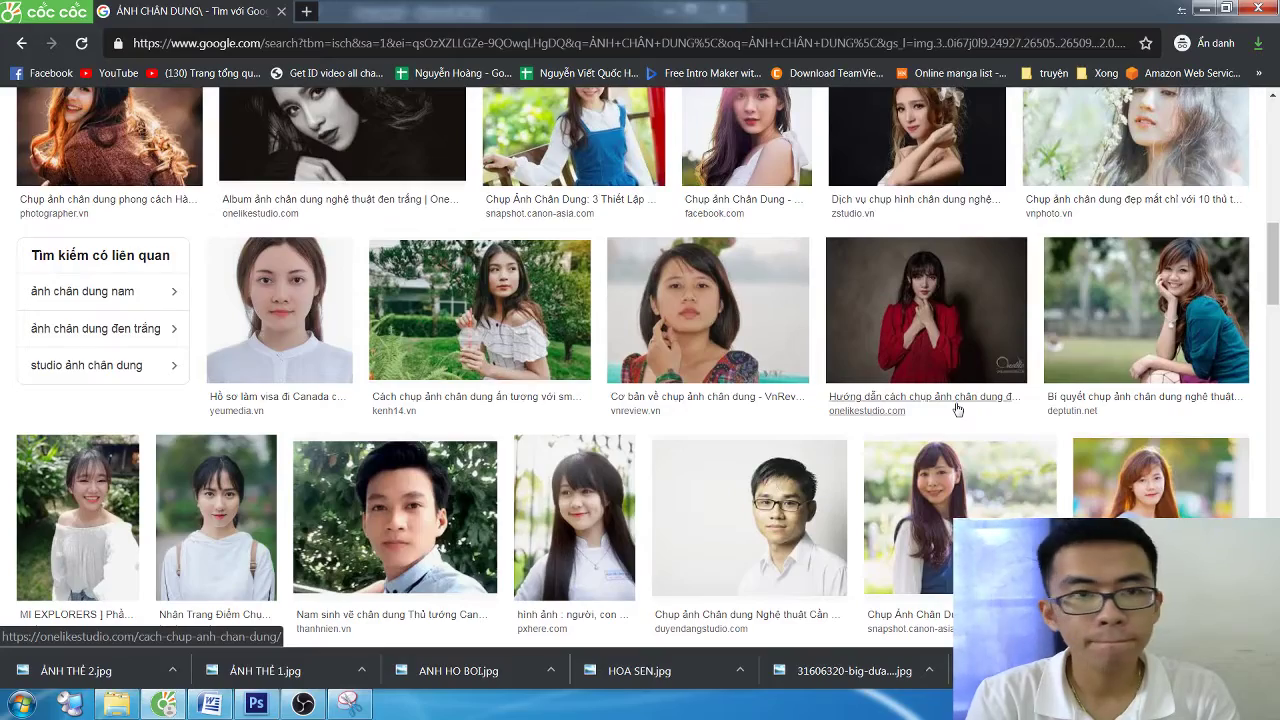
pyautogui.scroll(-3, 957, 410)
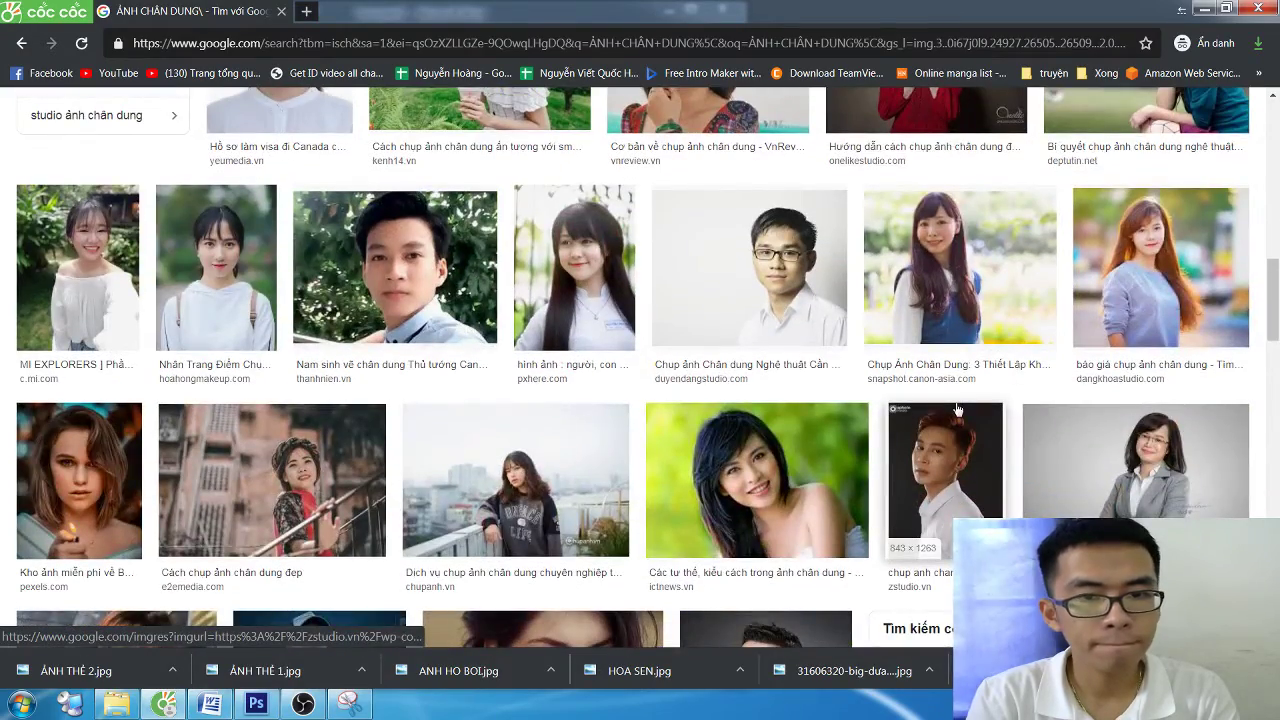
pyautogui.scroll(-4, 957, 410)
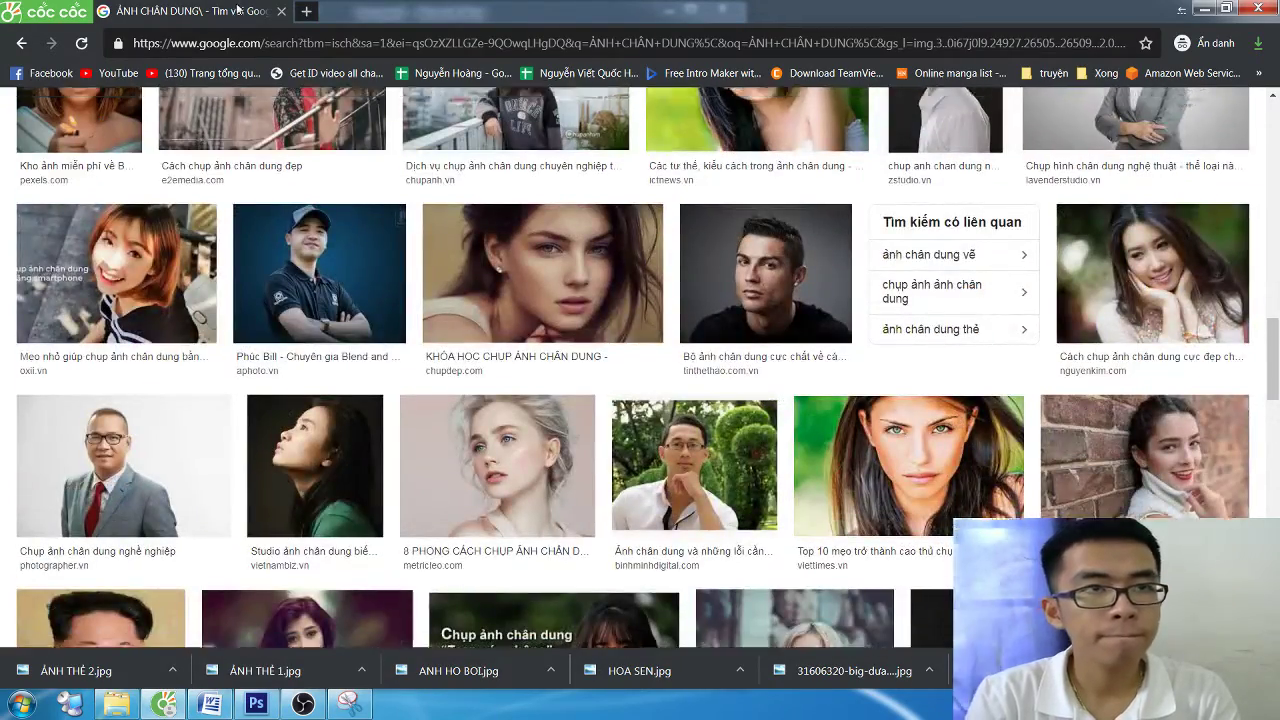
pyautogui.scroll(10, 640, 360)
# Refine the query to 'ẢNH CHÂN DUNG ĐỂ LÀM ẢNH THẺ' and review the results
pyautogui.click(313, 121)
pyautogui.press('BackSpace')
pyautogui.write('ĐẸL Á')
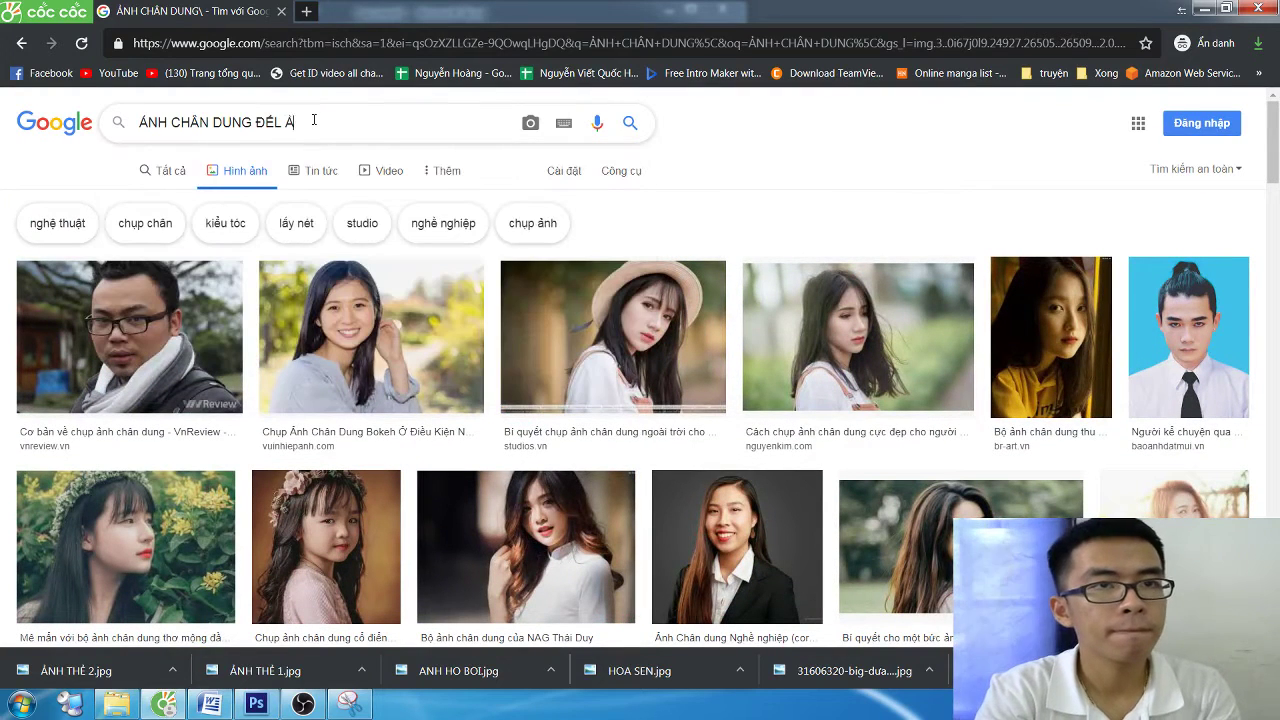
pyautogui.write('M')
pyautogui.press('BackSpace')
pyautogui.press('BackSpace')
pyautogui.press('BackSpace')
pyautogui.press('BackSpace')
pyautogui.press('BackSpace')
pyautogui.write('Ể LÀM ẢN')
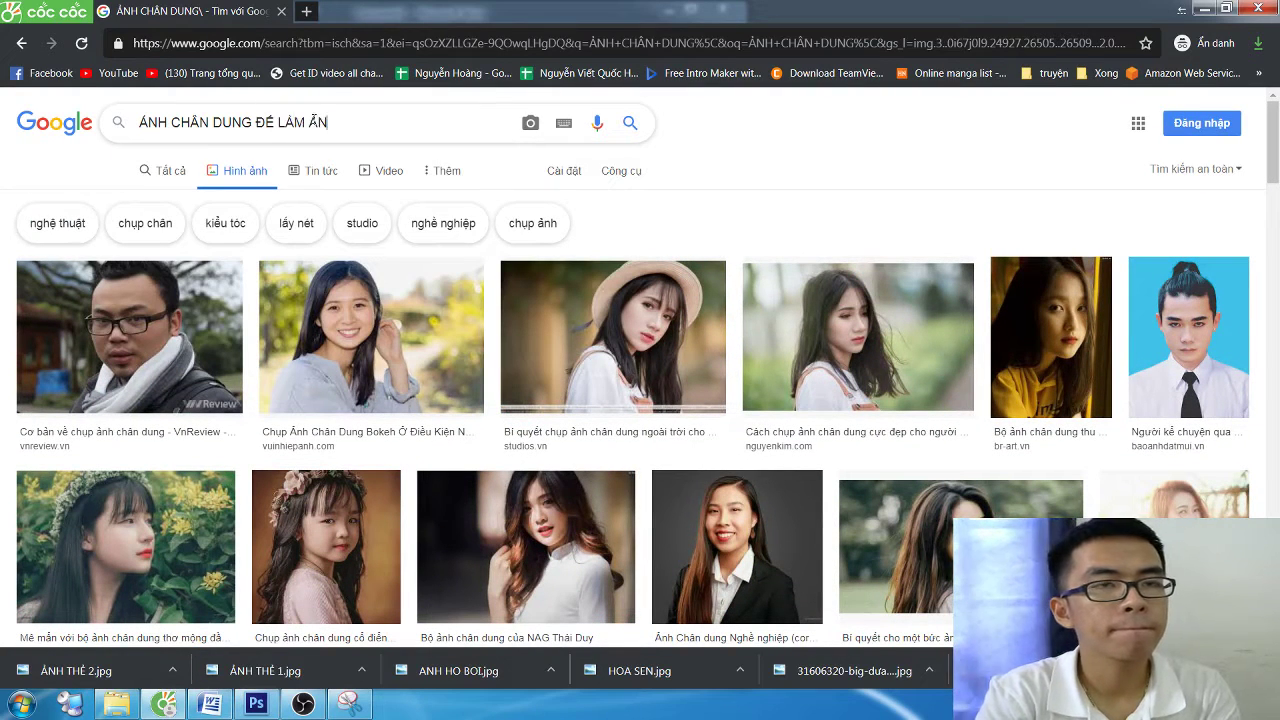
pyautogui.write('H THẺ')
pyautogui.press('Return')
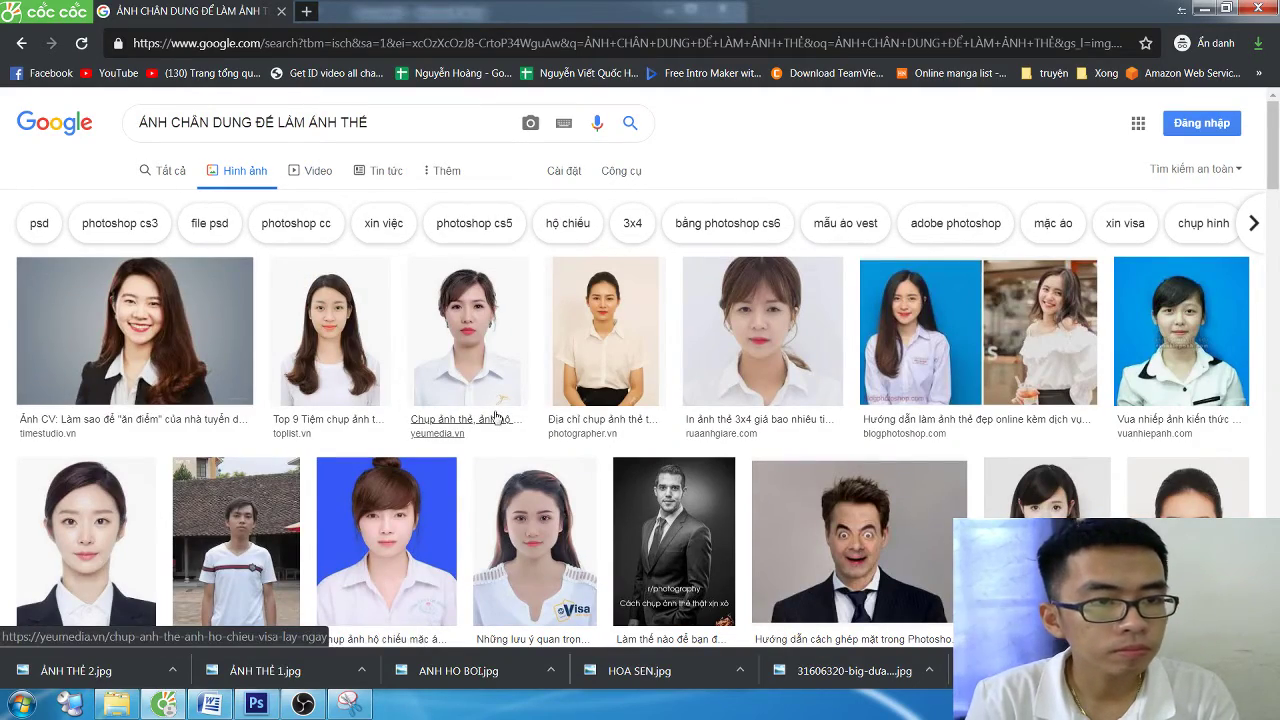
pyautogui.scroll(-4, 497, 417)
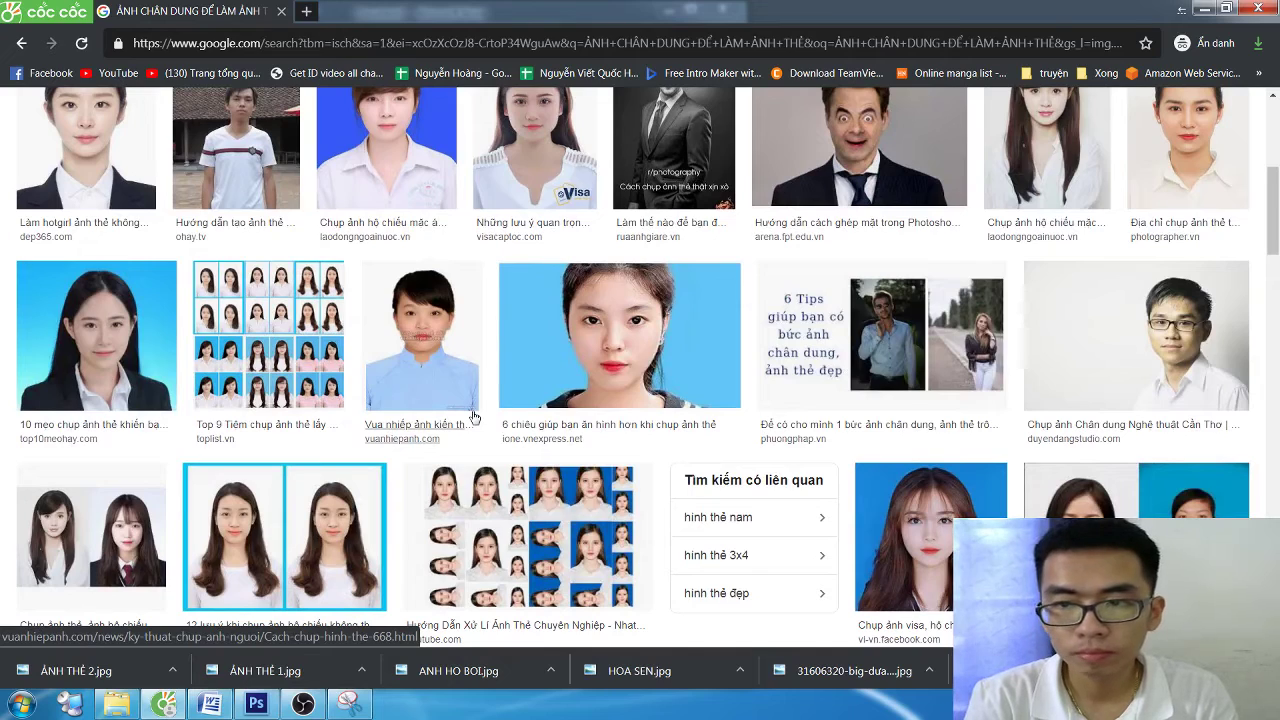
pyautogui.scroll(2, 250, 300)
# Preview the TIME Studio CV portrait, copy it, and save it as 'ẢNH THẺ'
pyautogui.click(158, 150)
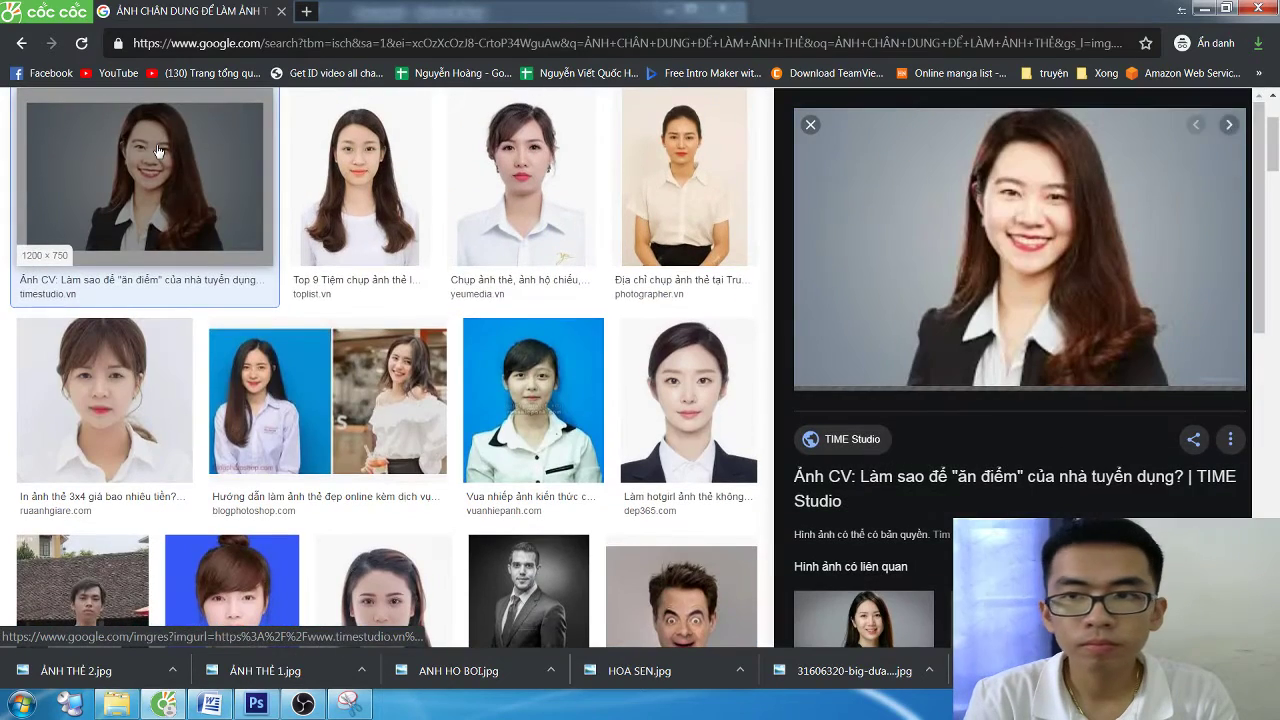
pyautogui.rightClick(860, 258)
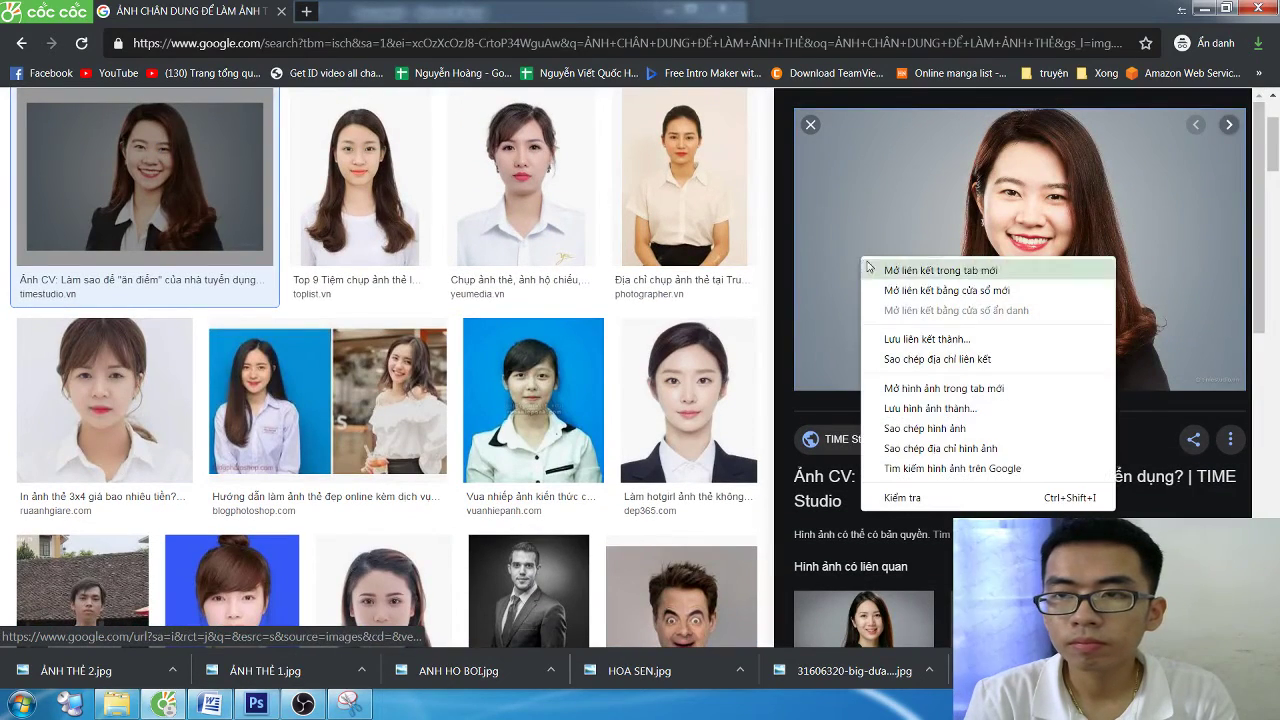
pyautogui.click(955, 432)
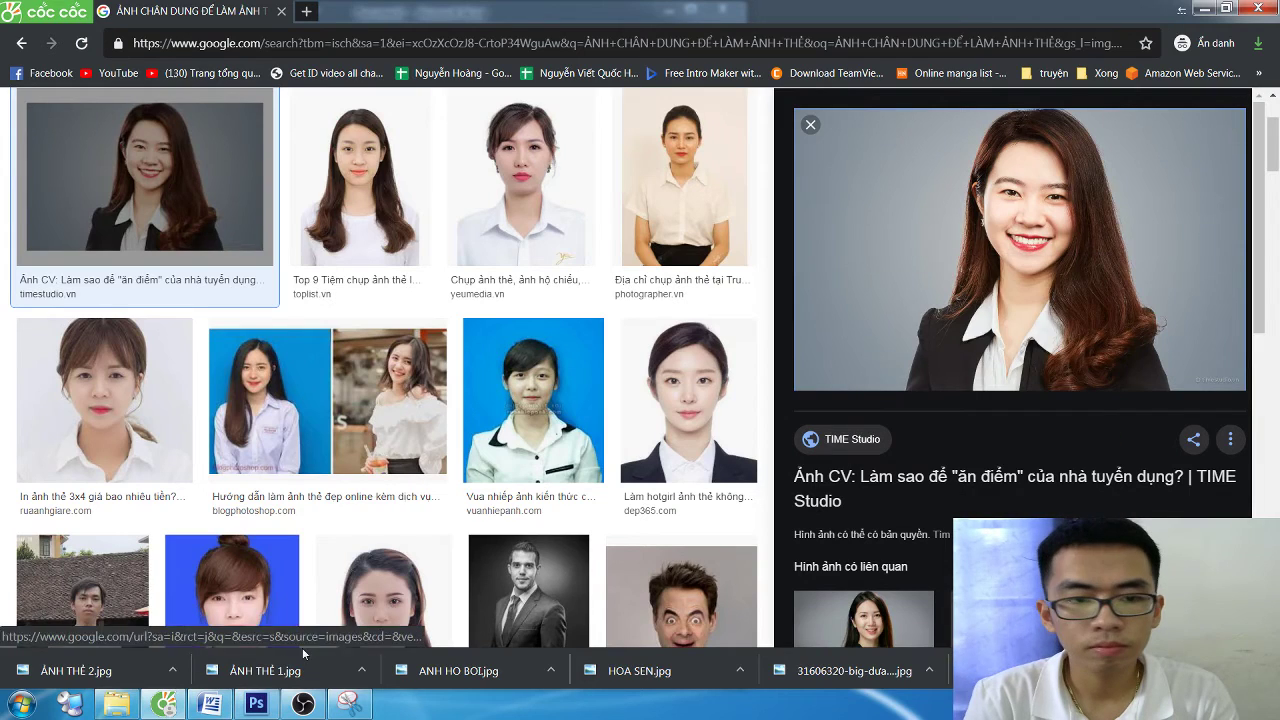
pyautogui.rightClick(960, 227)
pyautogui.click(1003, 378)
pyautogui.write('ẢN')
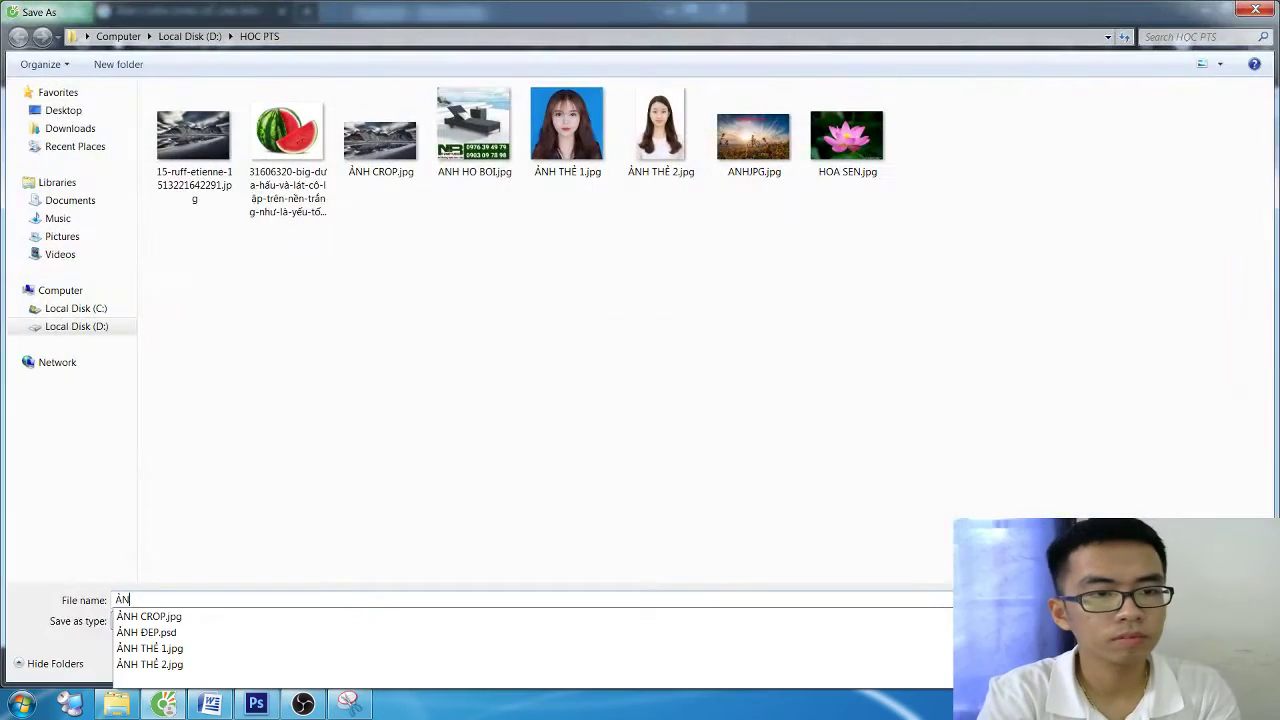
pyautogui.write('H THẺ')
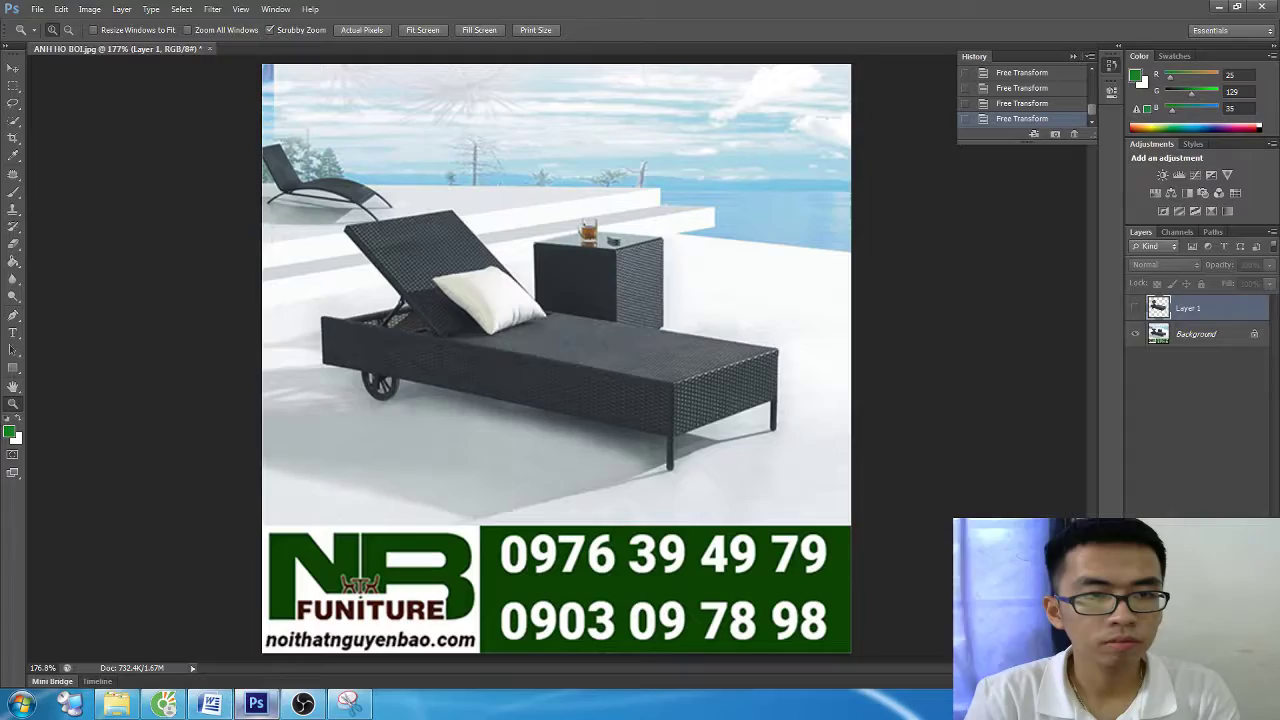
# Open ẢNH THẺ.jpg from the HỌC PTS folder in a new Photoshop tab
pyautogui.click(33, 9)
pyautogui.click(70, 41)
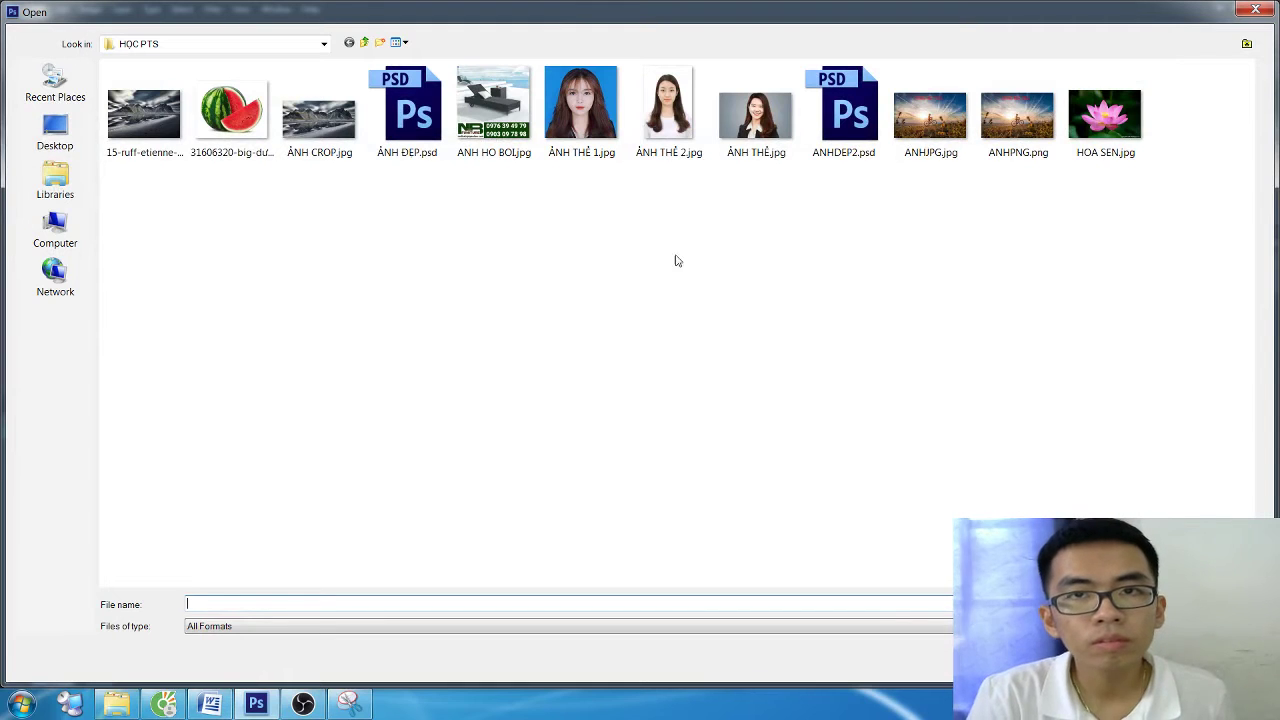
pyautogui.click(668, 112)
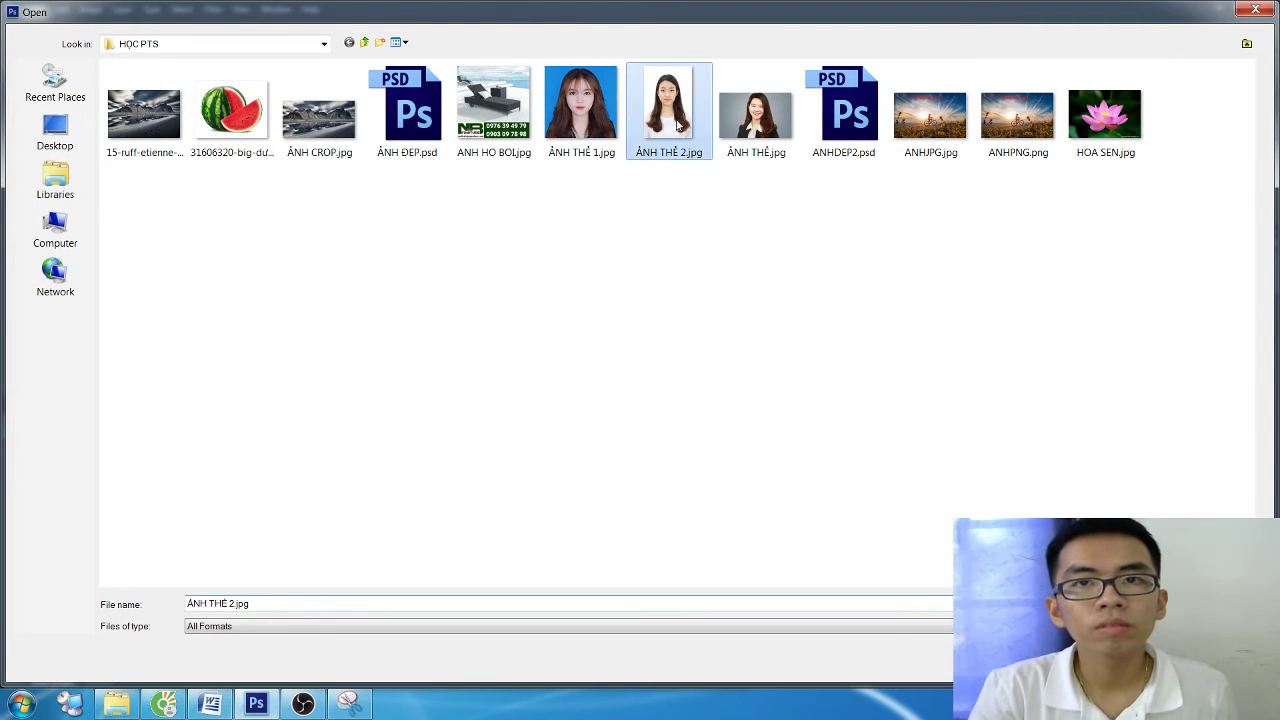
pyautogui.doubleClick(755, 115)
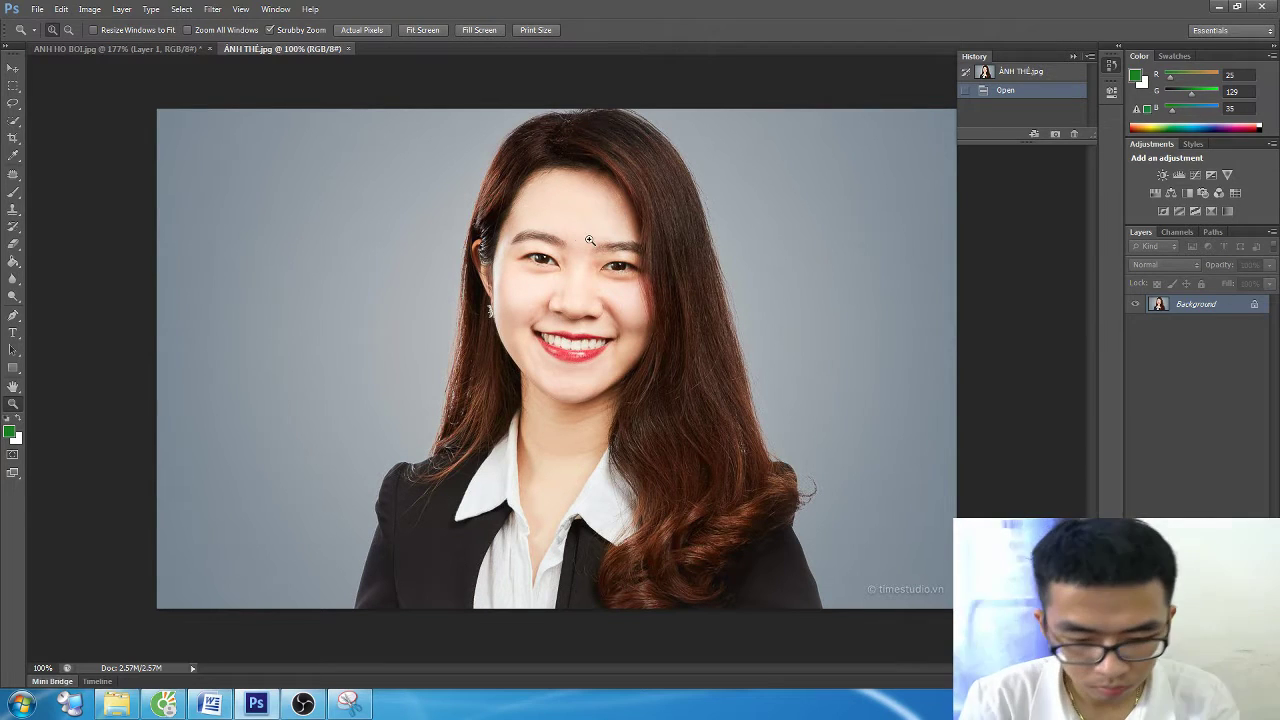
# Show the grid overlay with Ctrl+' and start Free Transform on the portrait
pyautogui.hotkey('ctrl', "'")
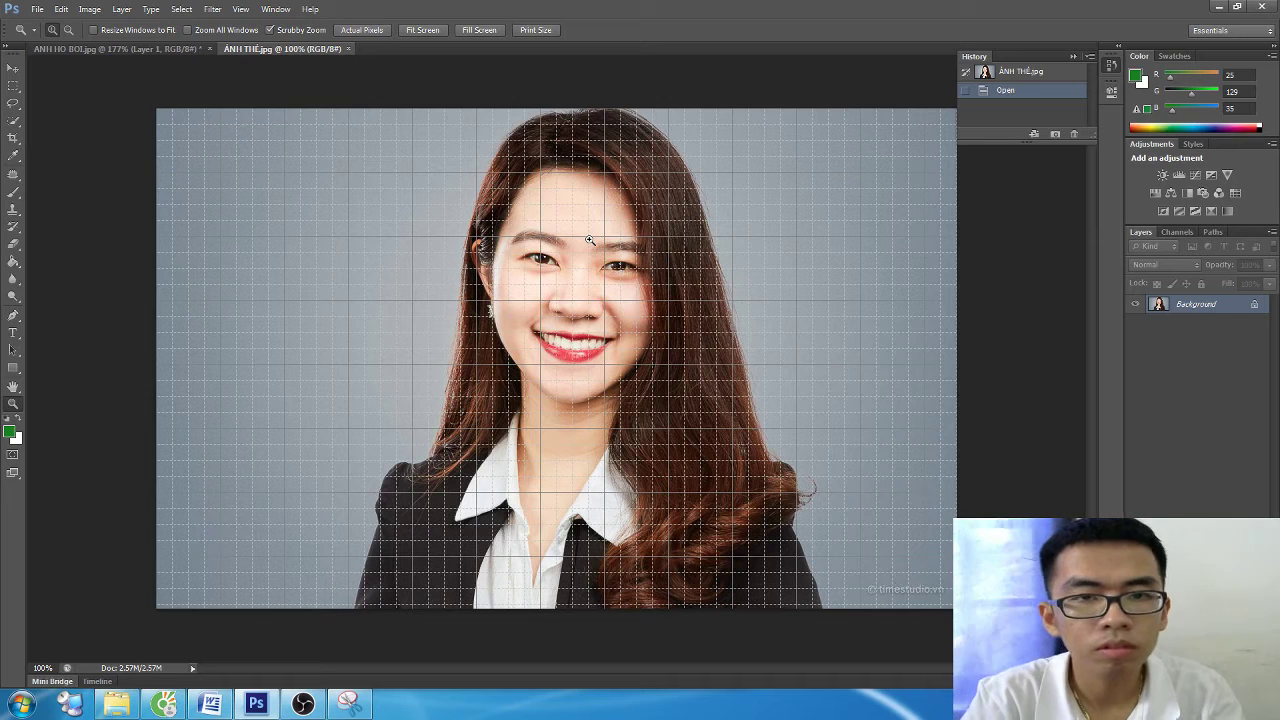
pyautogui.hotkey('ctrl', "'")
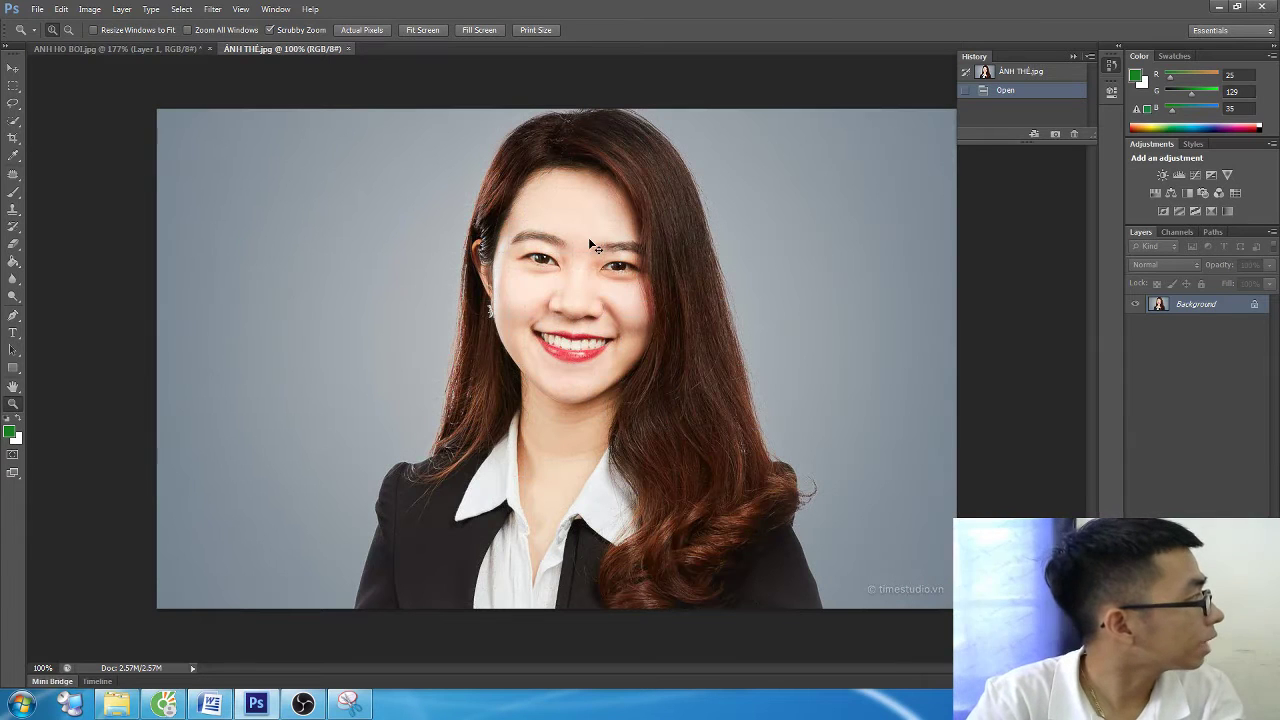
pyautogui.hotkey('ctrl', "'")
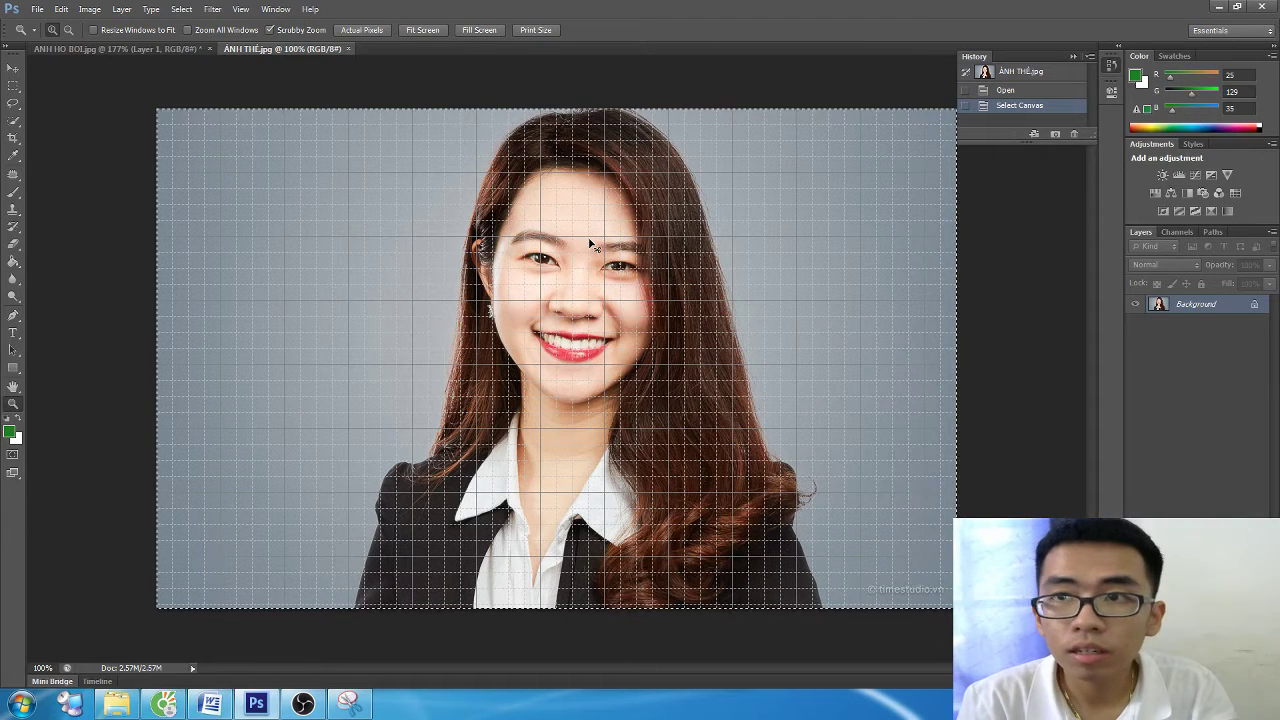
pyautogui.hotkey('ctrl', 't')
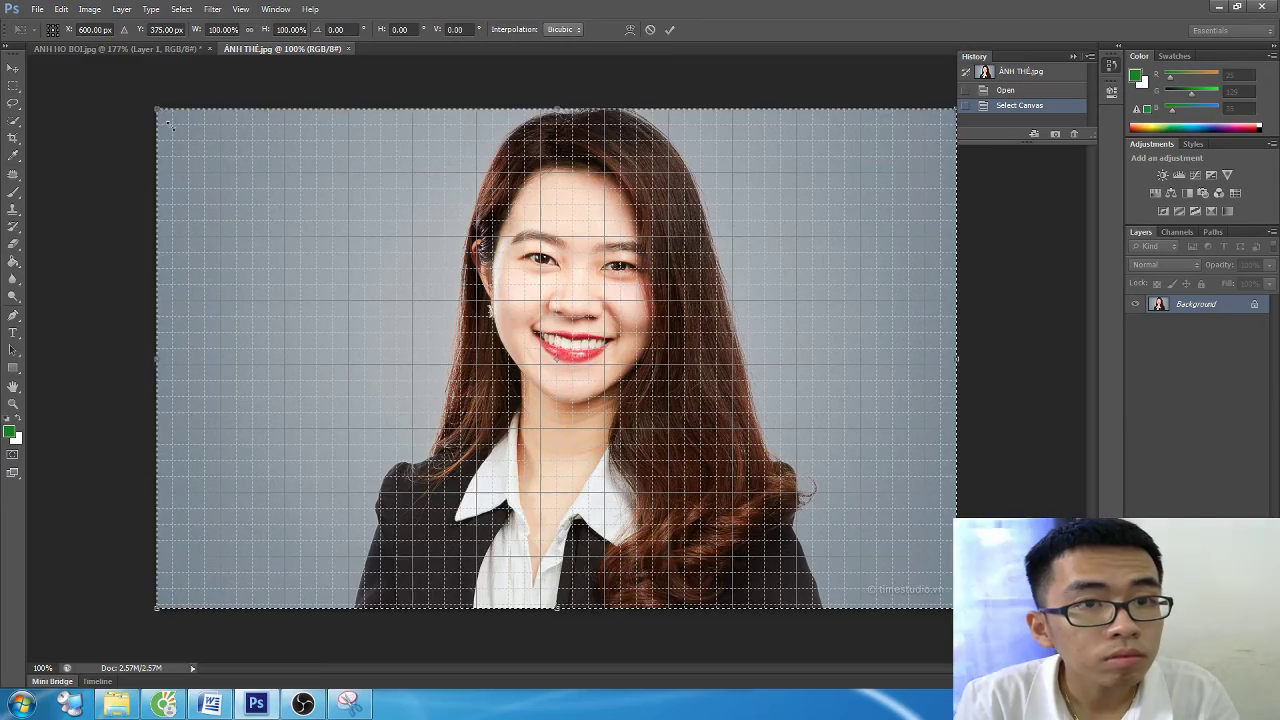
# Scale the portrait slightly from its top-left corner and commit the transform
pyautogui.moveTo(170, 125)
pyautogui.mouseDown()
pyautogui.moveTo(207, 118)
pyautogui.moveTo(160, 112)
pyautogui.moveTo(257, 206)
pyautogui.moveTo(354, 357)
pyautogui.moveTo(313, 238)
pyautogui.moveTo(414, 171)
pyautogui.moveTo(160, 112)
pyautogui.mouseUp()
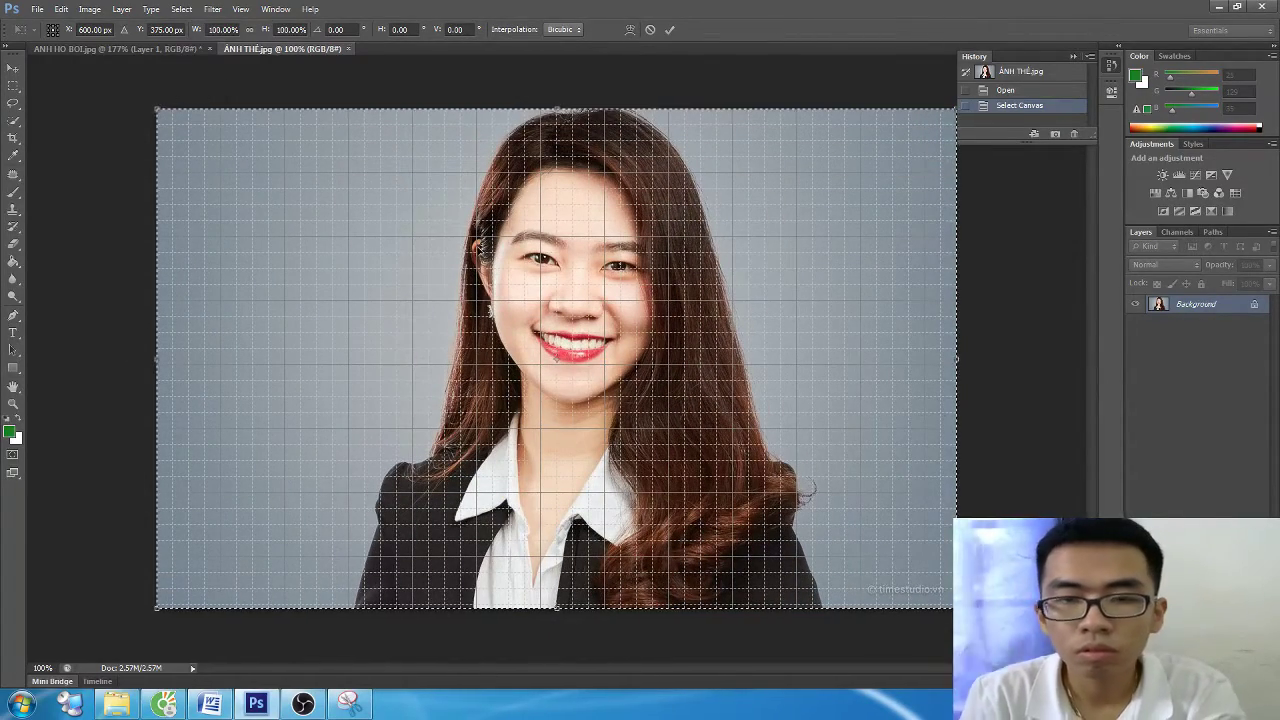
pyautogui.press('Return')
pyautogui.press('z')
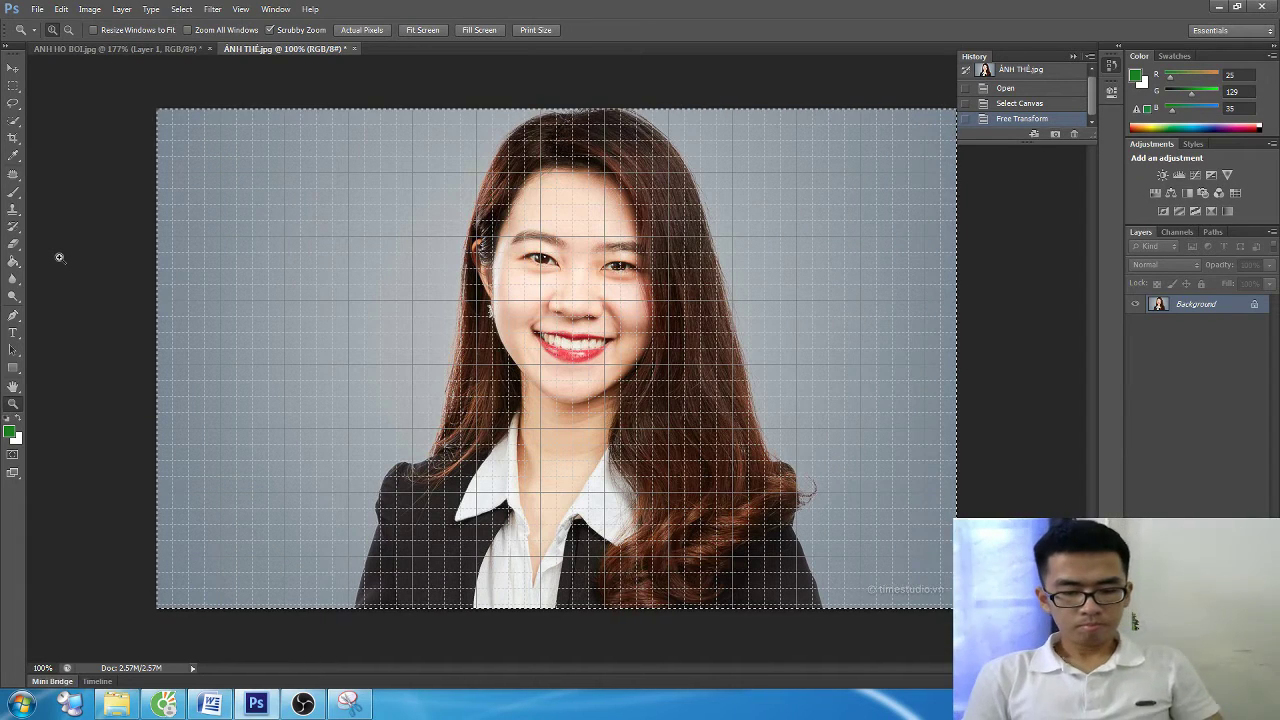
pyautogui.hotkey('ctrl', "'")
pyautogui.hotkey('ctrl', "'")
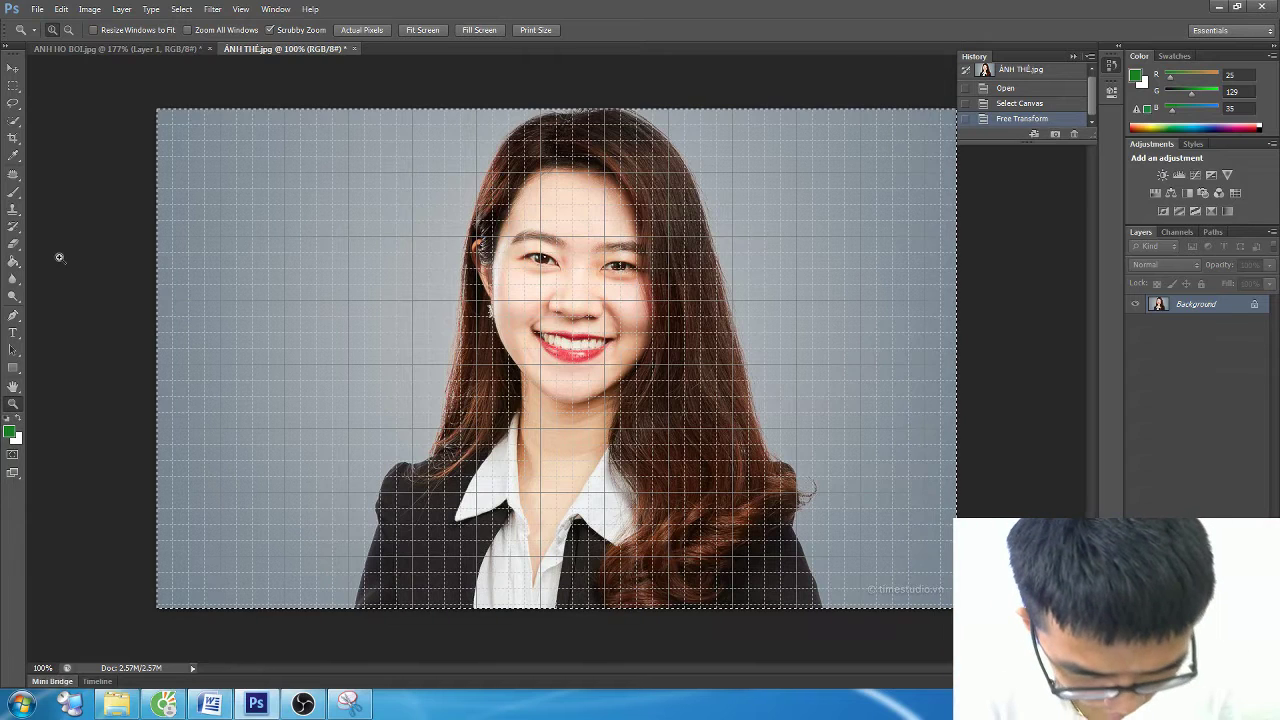
# Reselect all, run and commit another Free Transform, then hide the grid
pyautogui.hotkey('ctrl', 'a')
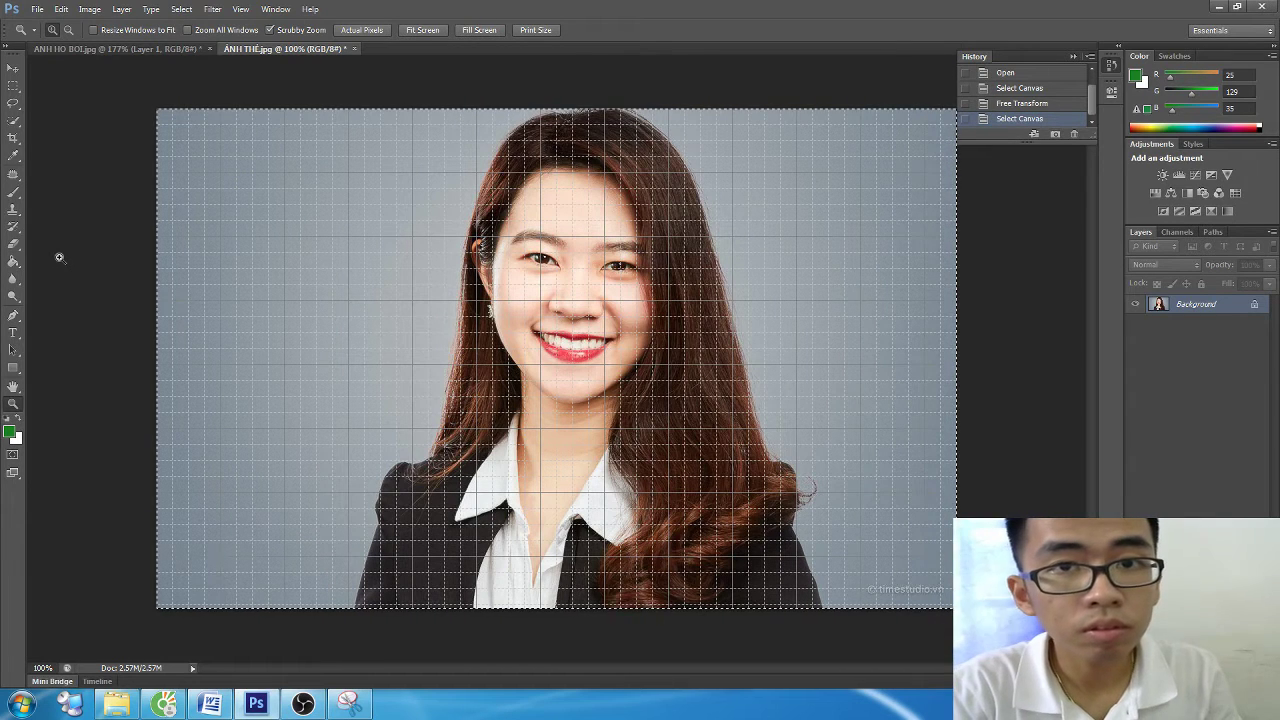
pyautogui.hotkey('ctrl', 't')
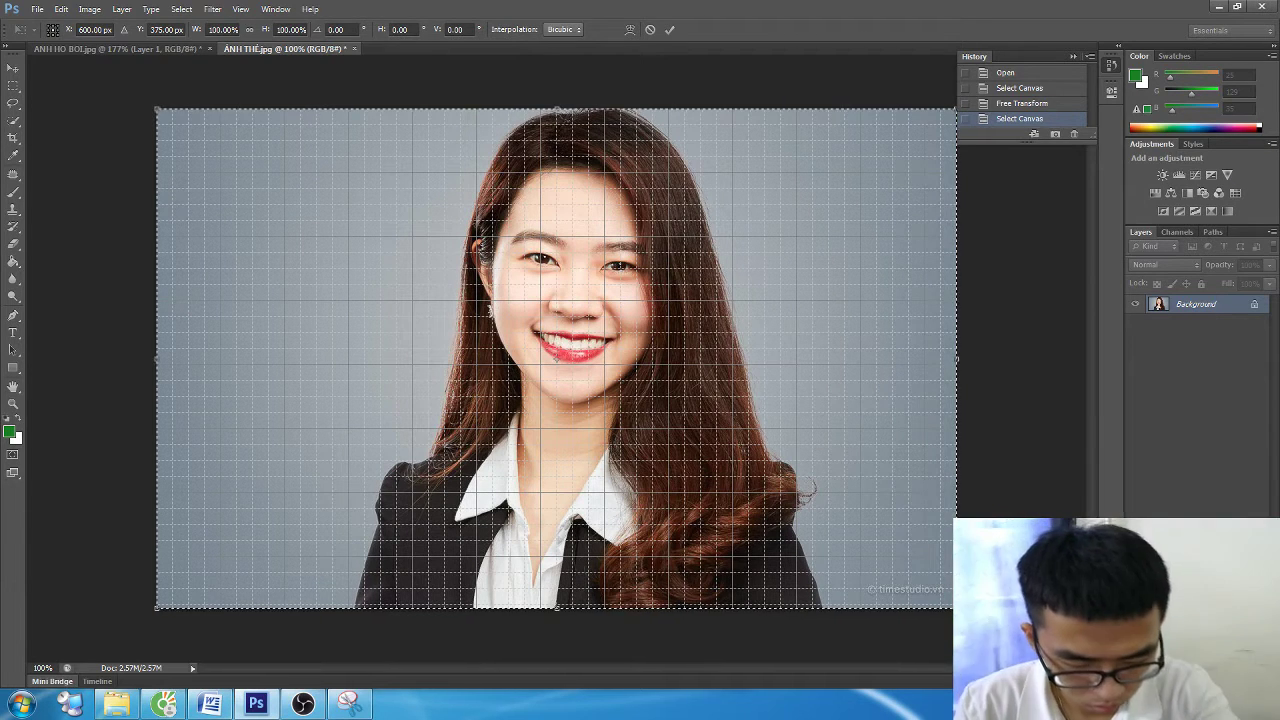
pyautogui.press('Return')
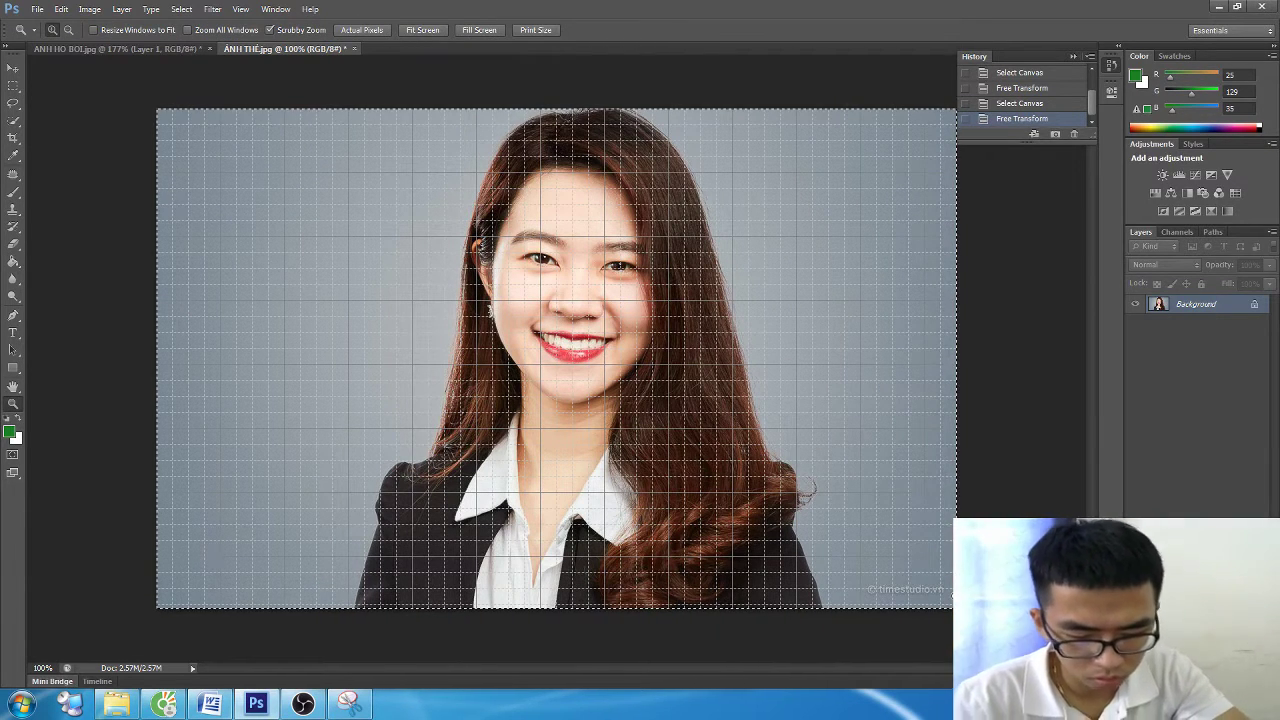
pyautogui.hotkey('ctrl', 't')
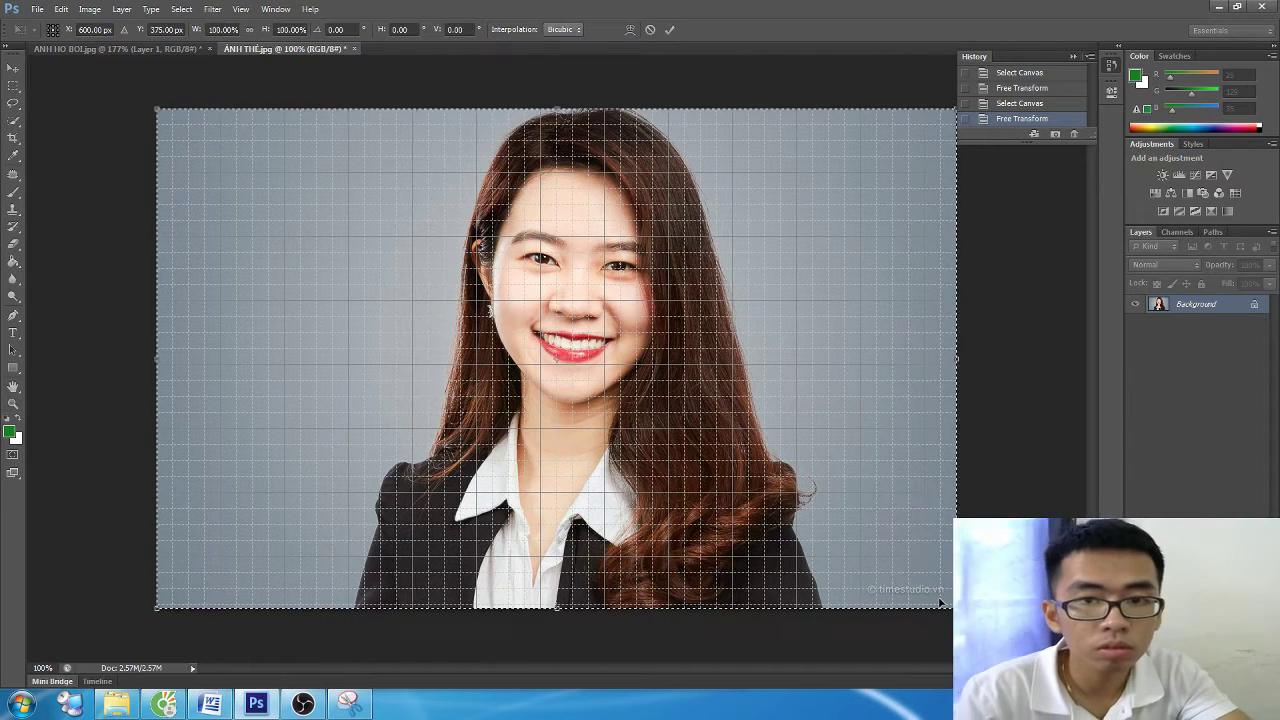
pyautogui.press('Return')
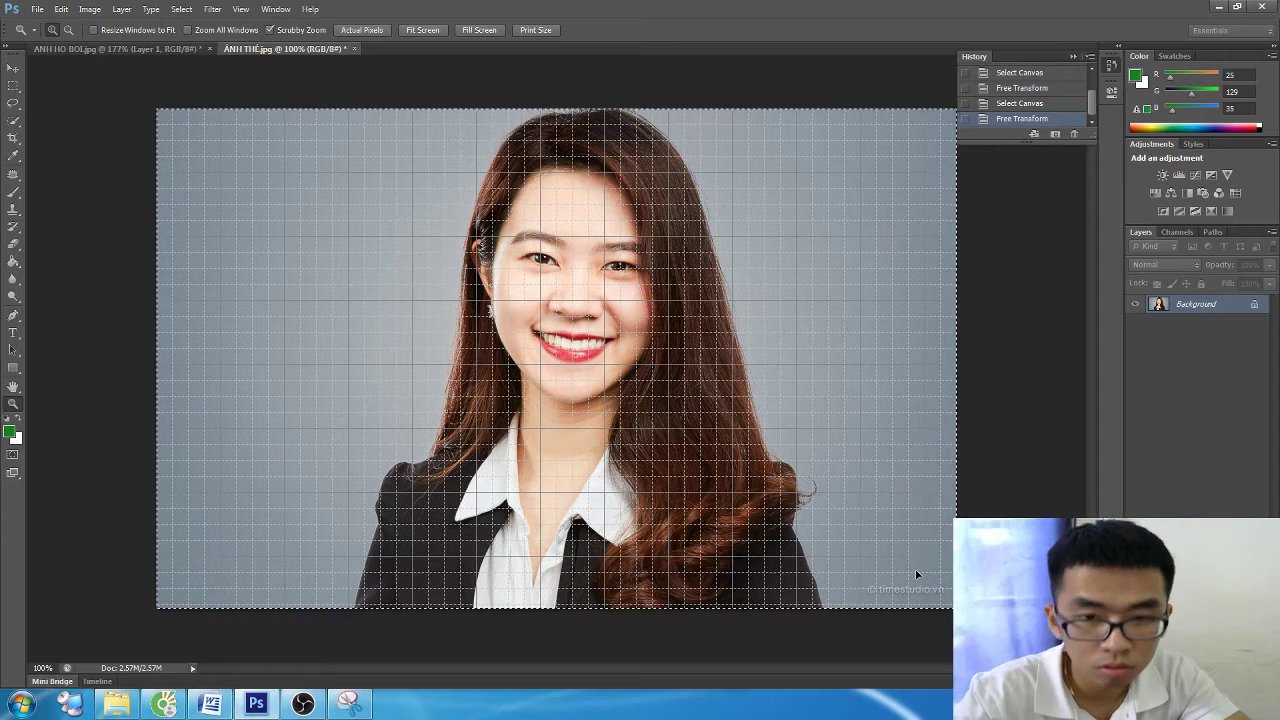
pyautogui.hotkey('ctrl', "'")
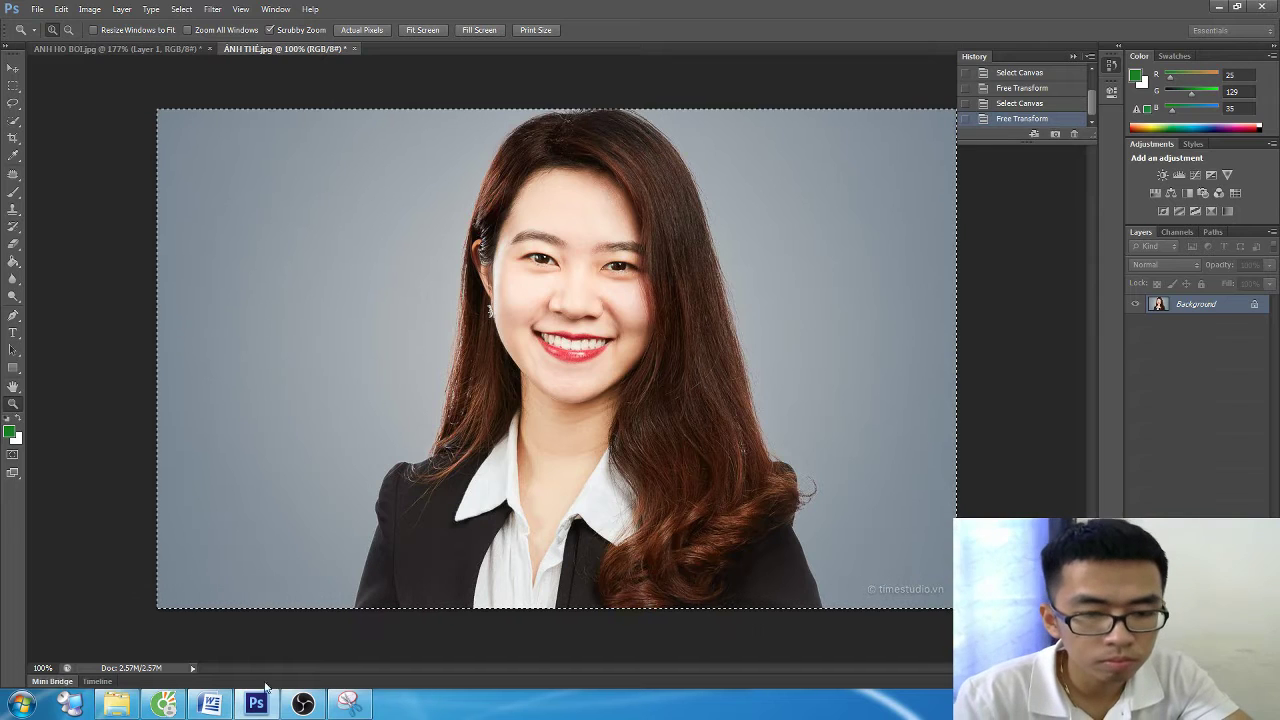
# Note the Ctrl + shortcut combinations on two new lines, ending 'TIẾP THEO LÀ CTRL +'
pyautogui.click(210, 704)
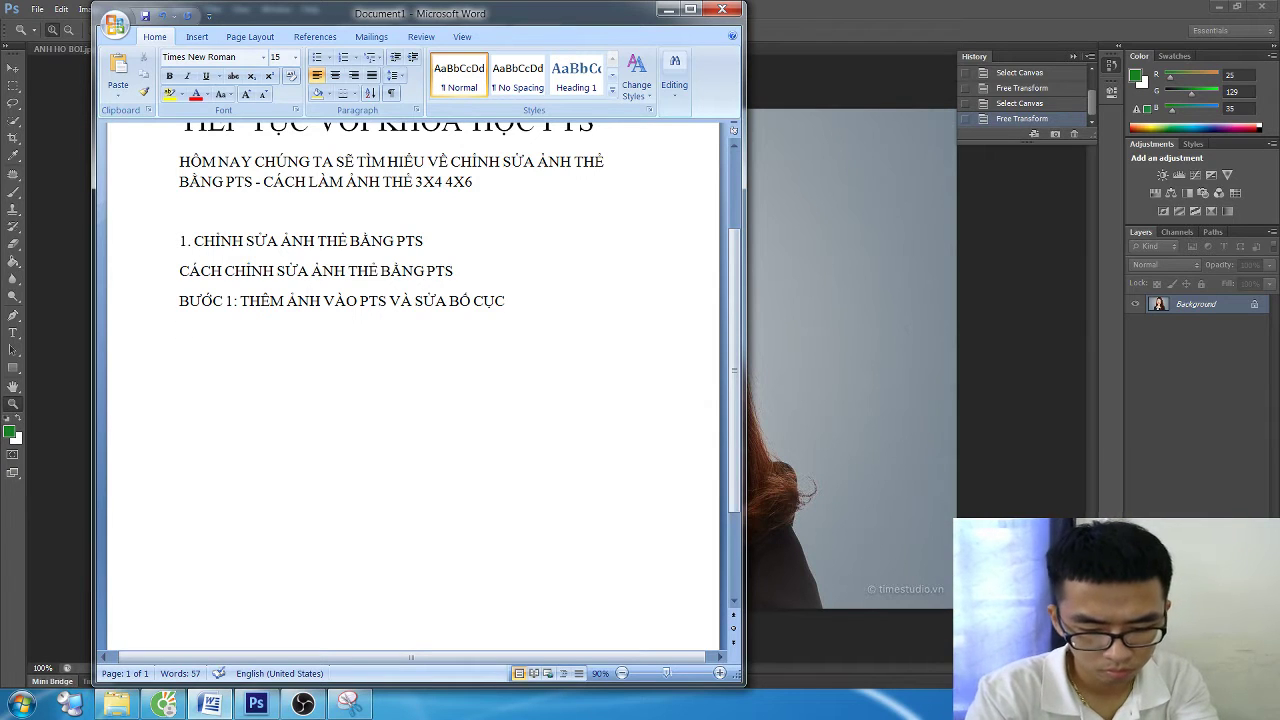
pyautogui.write('SỬ DỤNG TÔ')
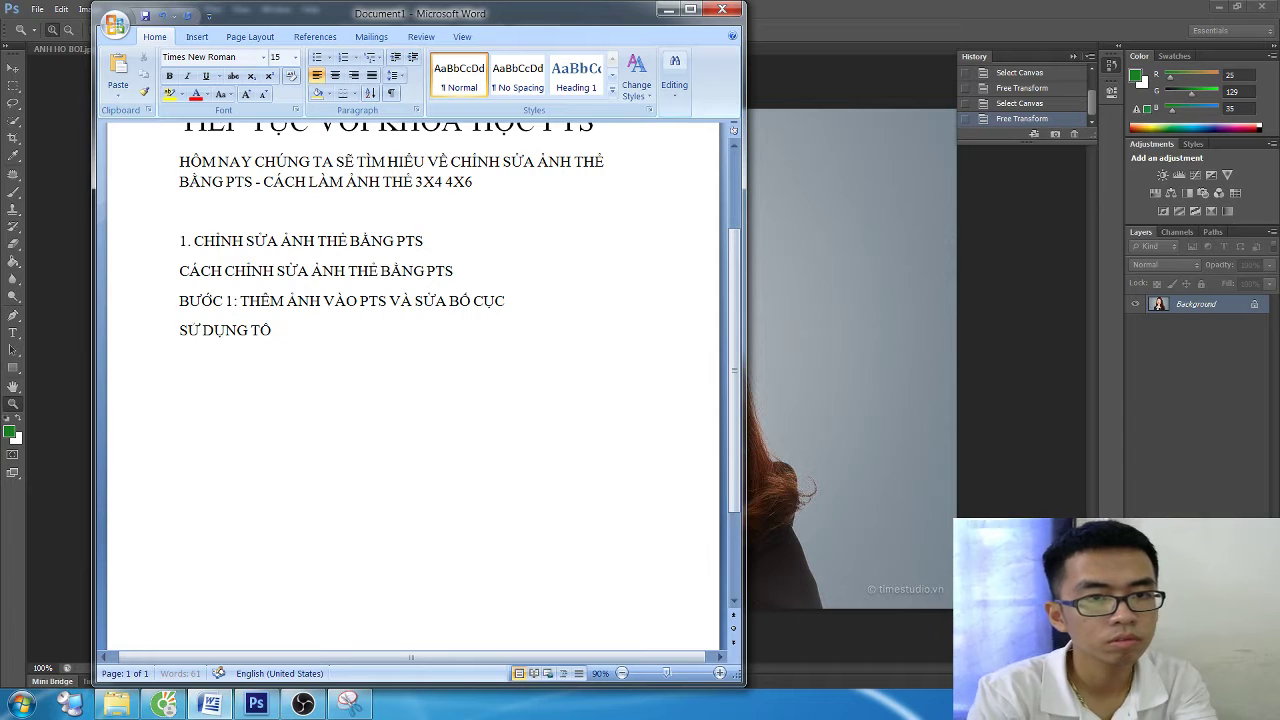
pyautogui.write('R HO')
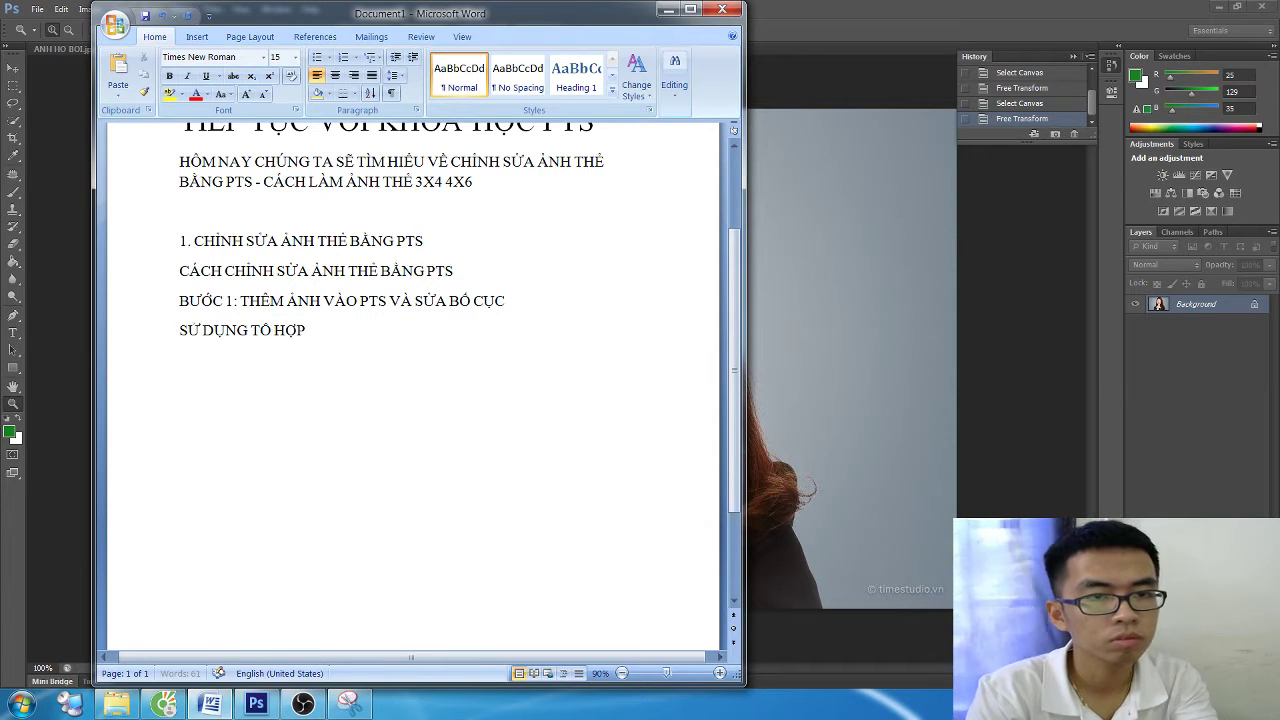
pyautogui.write('M TR')
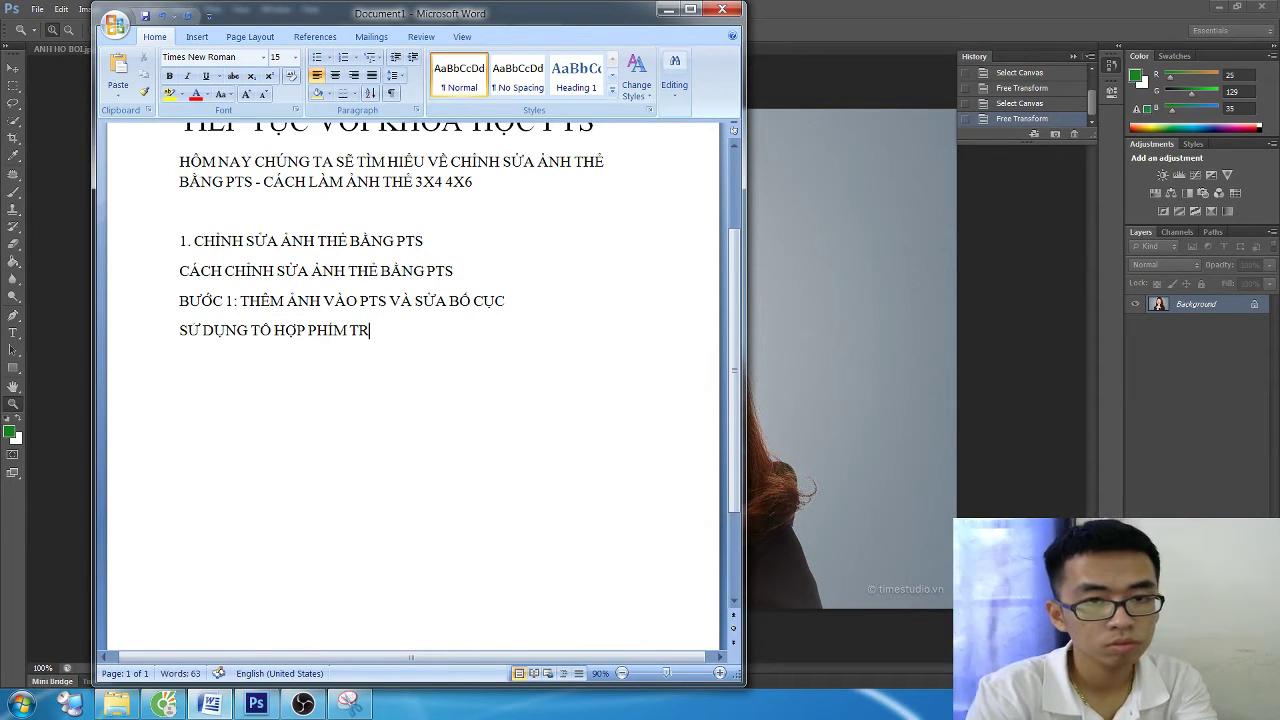
pyautogui.press('BackSpace')
pyautogui.press('BackSpace')
pyautogui.write('CTRL +')
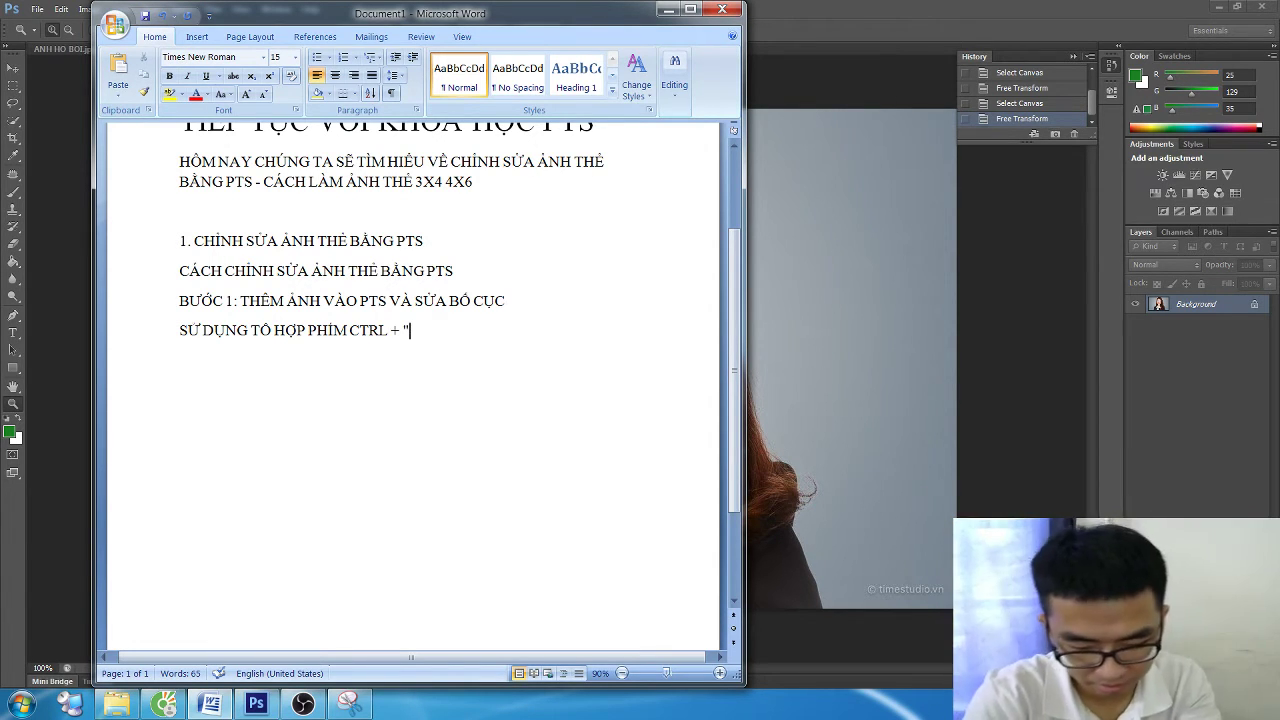
pyautogui.press('Return')
pyautogui.write('TIẾP THEO LÀ CTRL +')
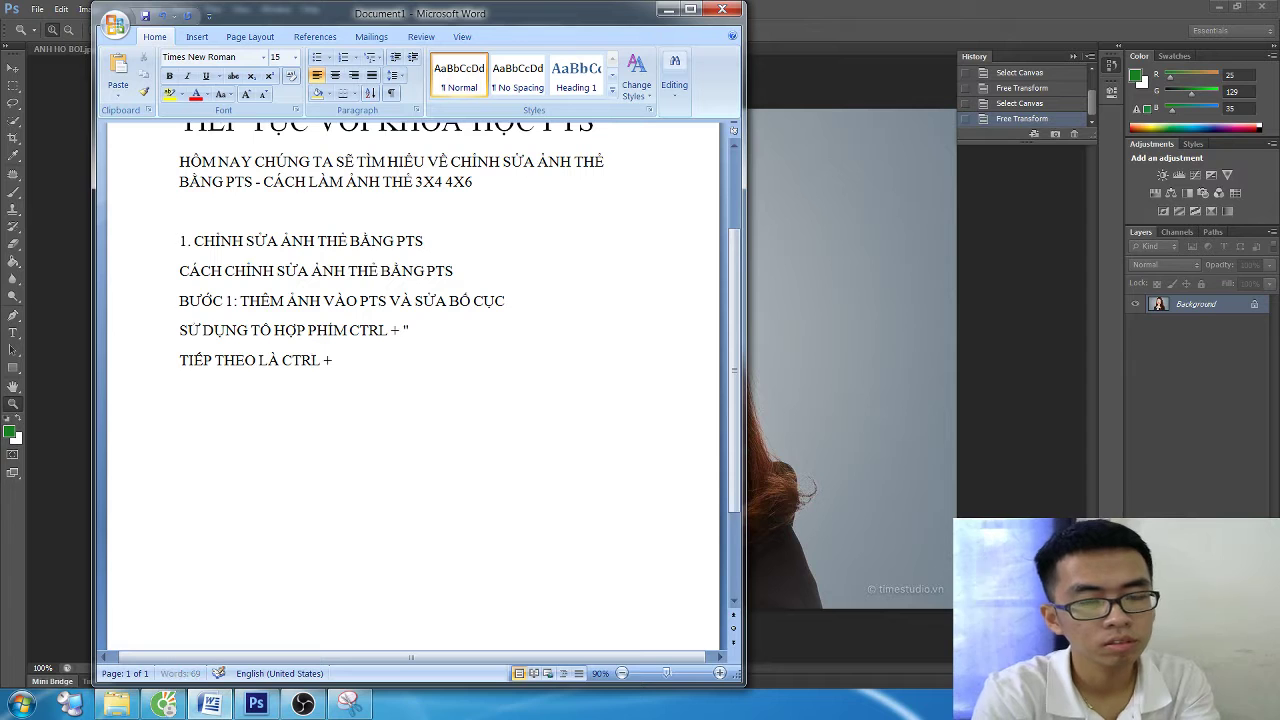
pyautogui.write('A')
pyautogui.click(303, 703)
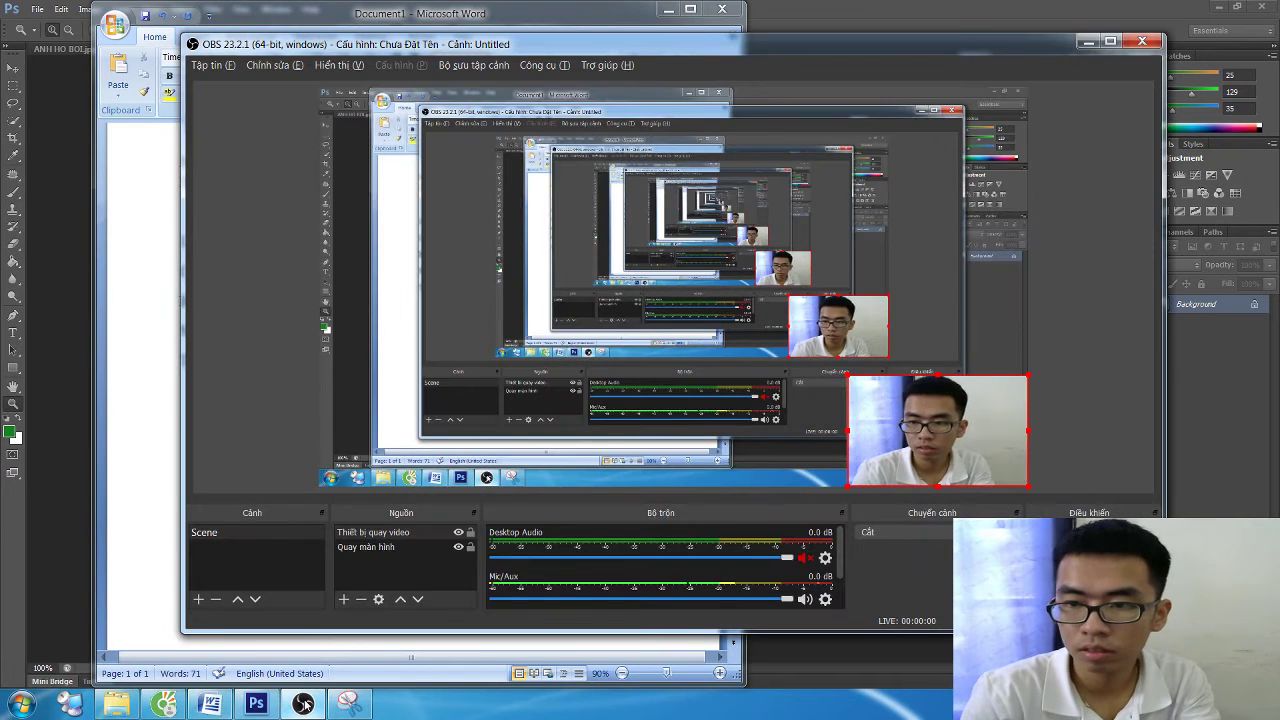
# Finish the Word note line with 'CTRL T ( LỆNH FREE TRANSFORM)'
pyautogui.hotkey('alt', 'Tab')
pyautogui.write('V')
pyautogui.press('BackSpace')
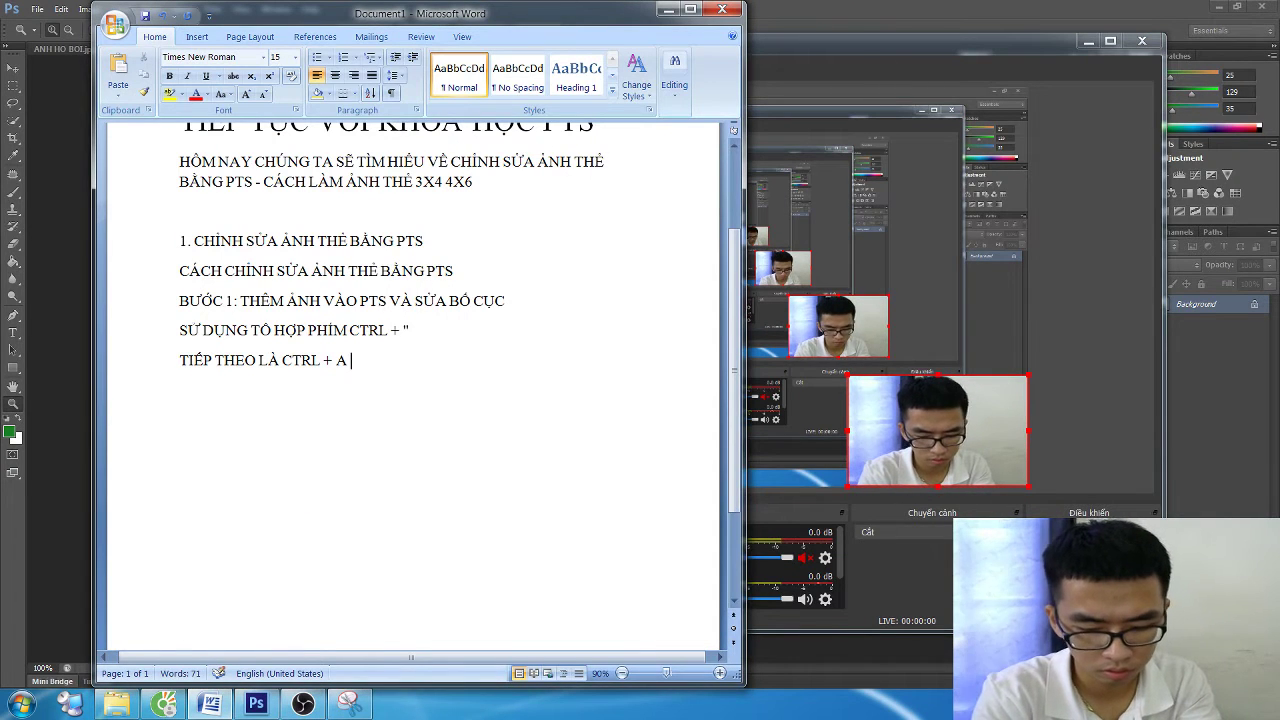
pyautogui.write('-> CTRL')
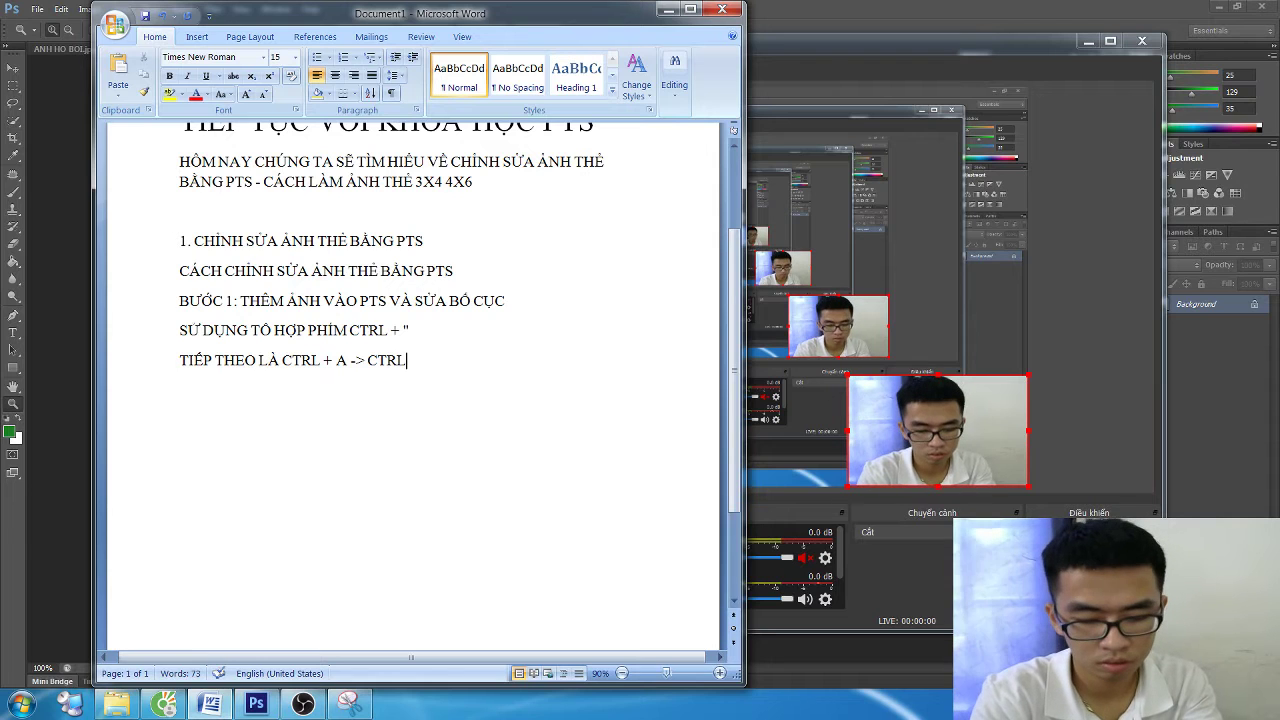
pyautogui.write(' T ( LE')
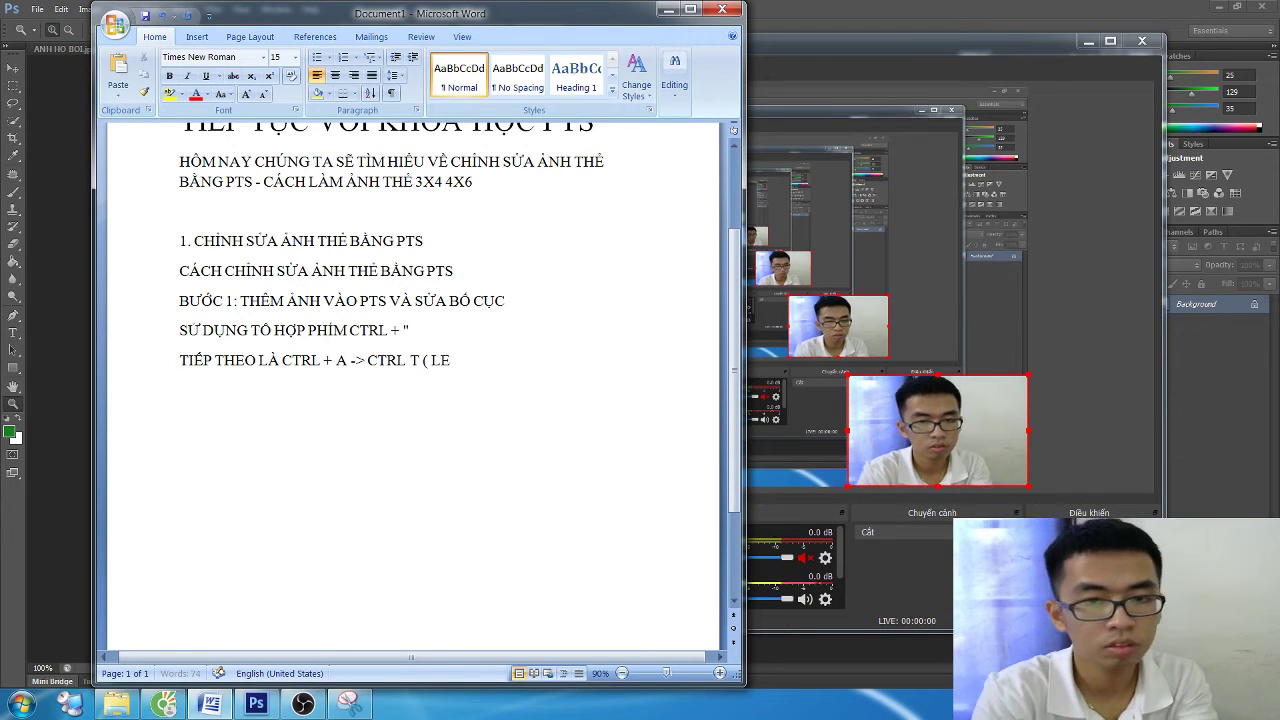
pyautogui.write('Ề')
pyautogui.write('NH FRE')
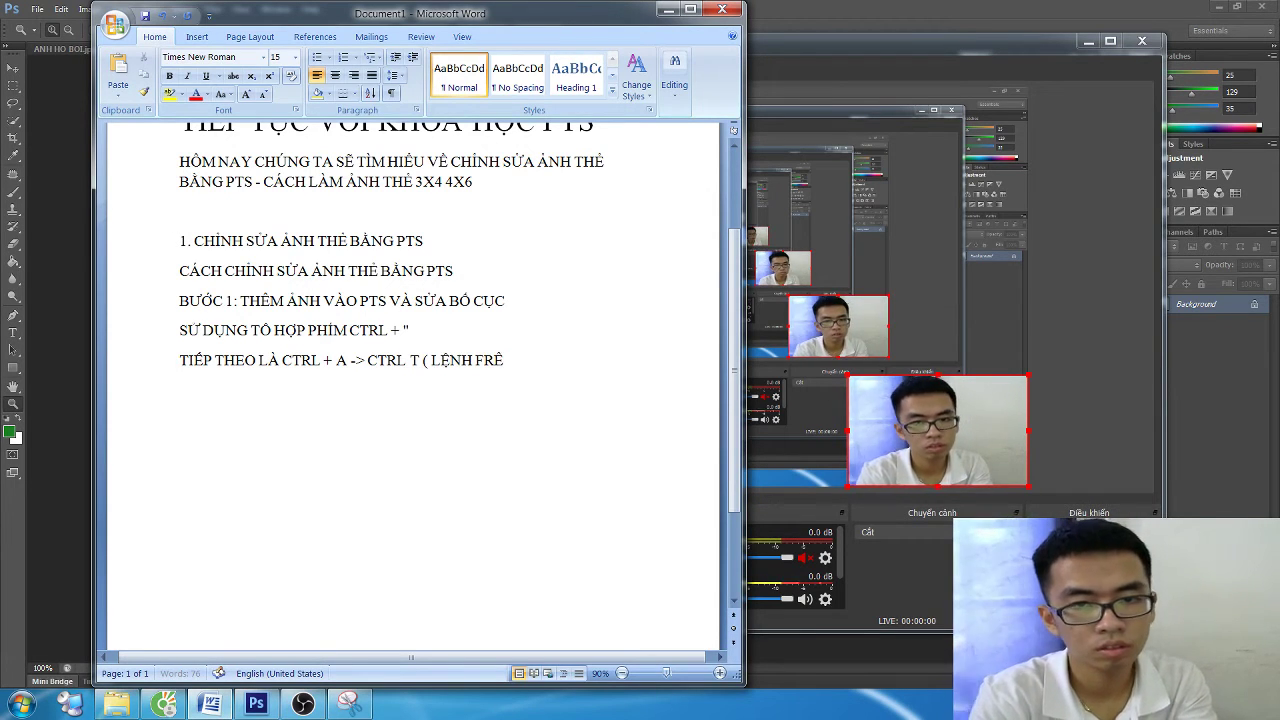
pyautogui.write('E ')
pyautogui.write('S')
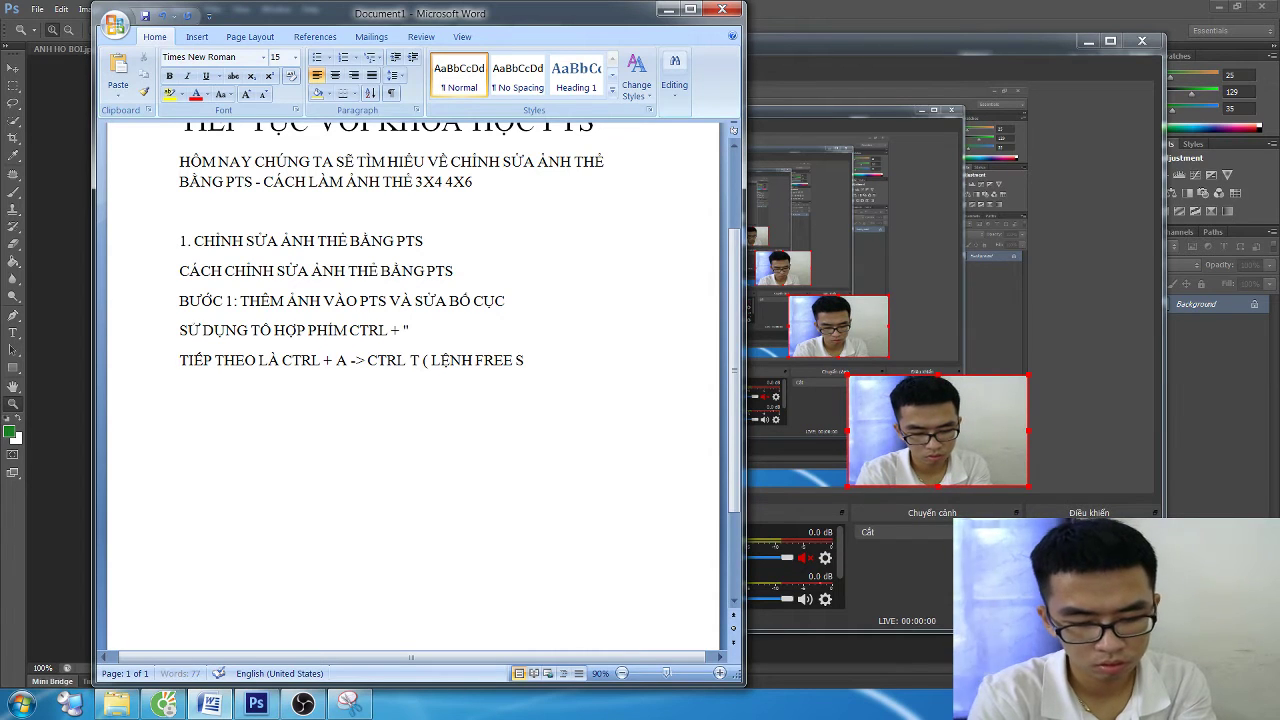
pyautogui.write('T')
pyautogui.press('BackSpace')
pyautogui.press('BackSpace')
pyautogui.write('TRÁN')
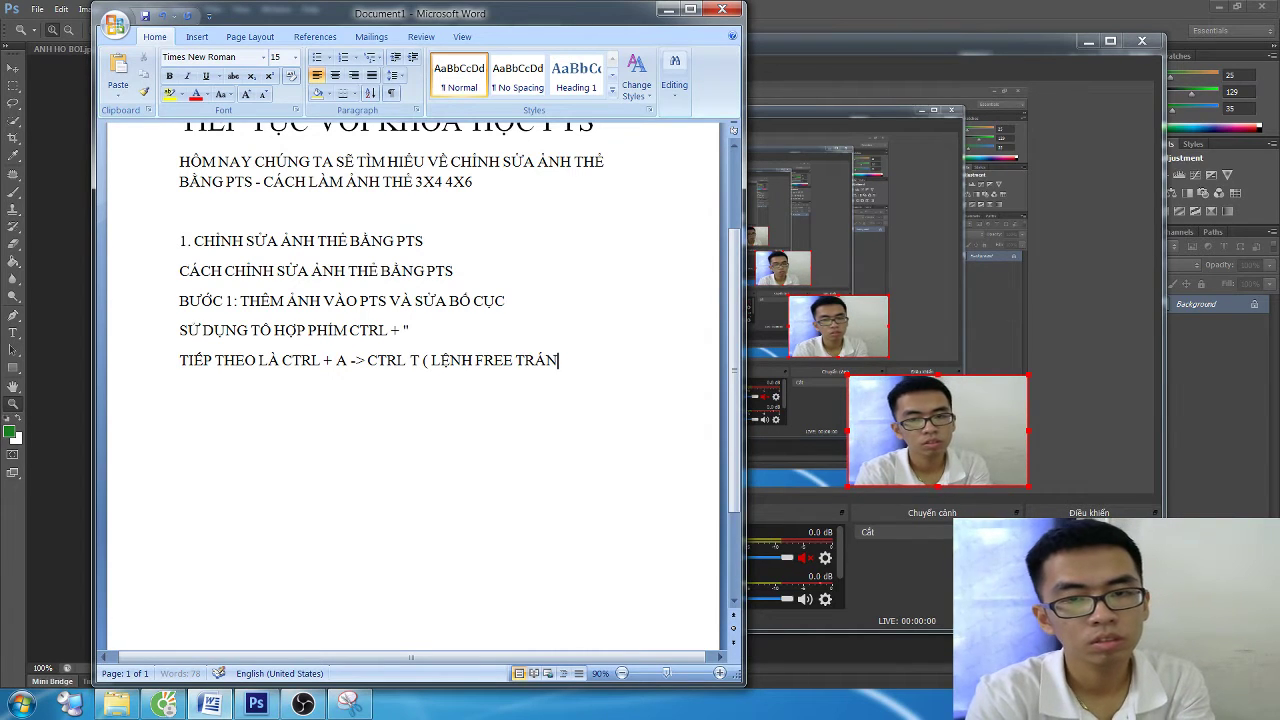
pyautogui.press('BackSpace')
pyautogui.press('BackSpace')
pyautogui.write('ANSFORM')
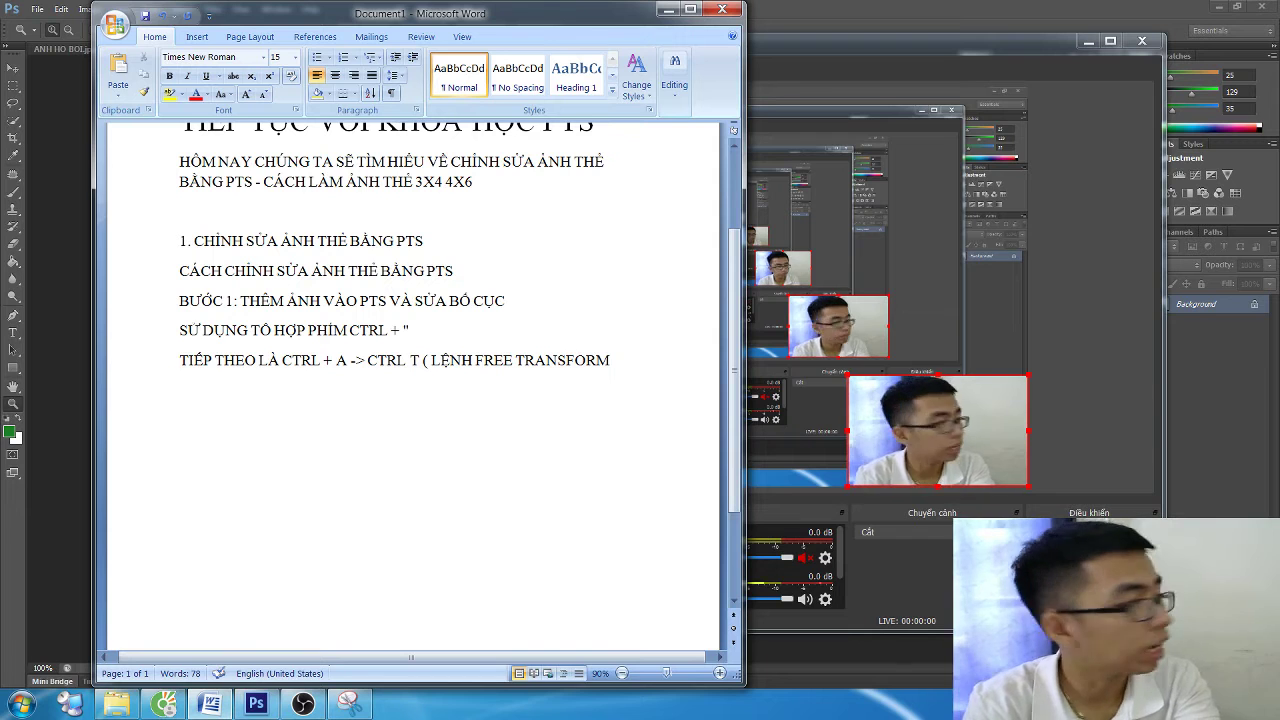
pyautogui.write(')')
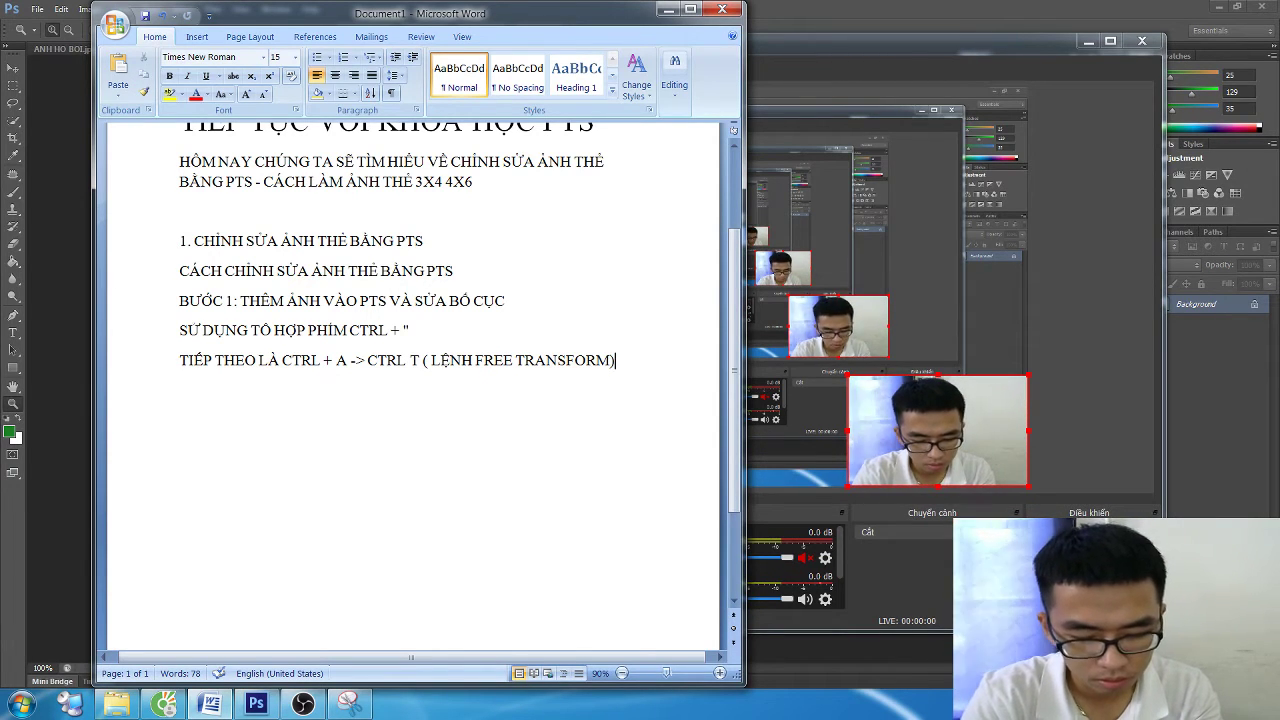
# Type the note on dragging the corners to straighten the subject's pose
pyautogui.write('SAU D')
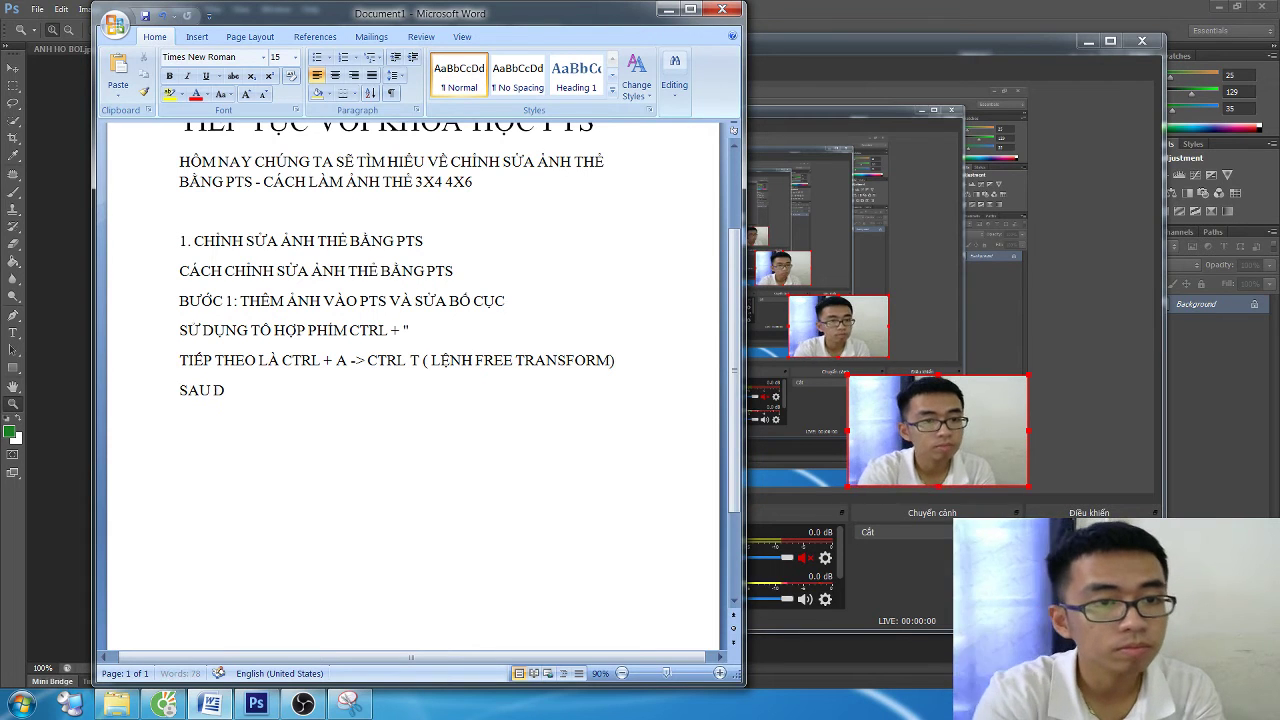
pyautogui.press('BackSpace')
pyautogui.write('ĐÓ ĐƯA CHUỘT')
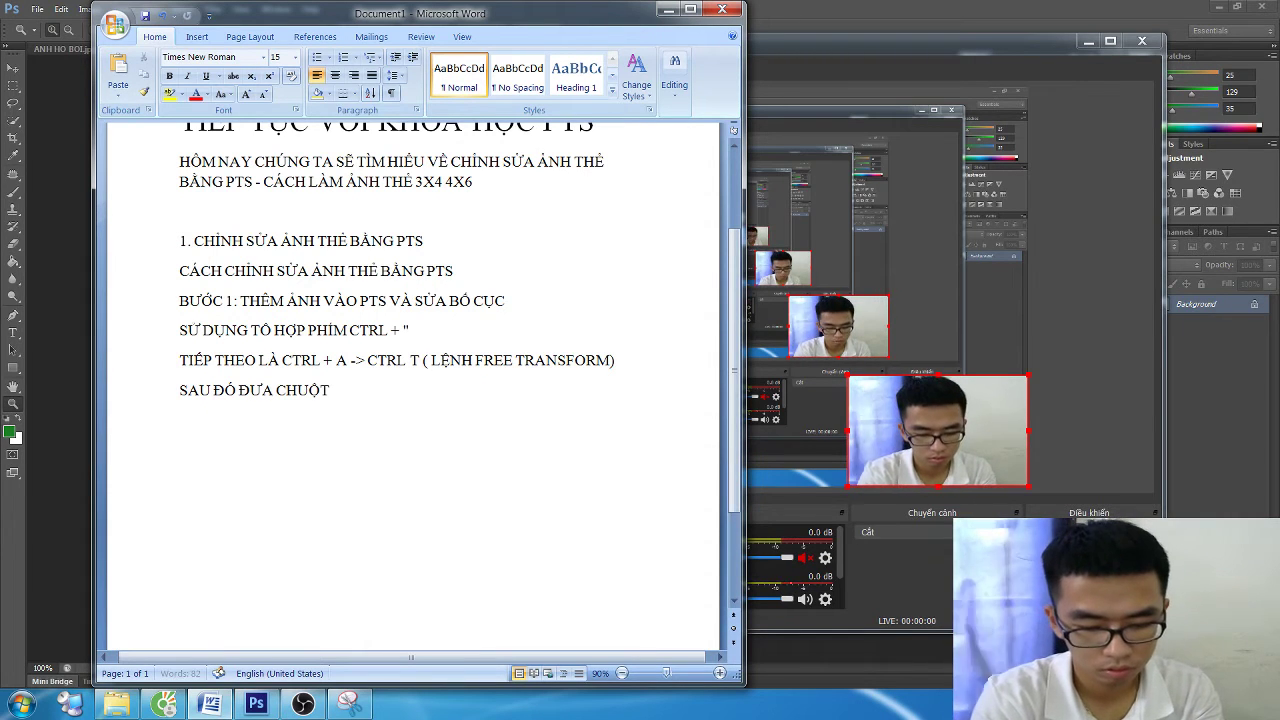
pyautogui.write(' LÊN GO')
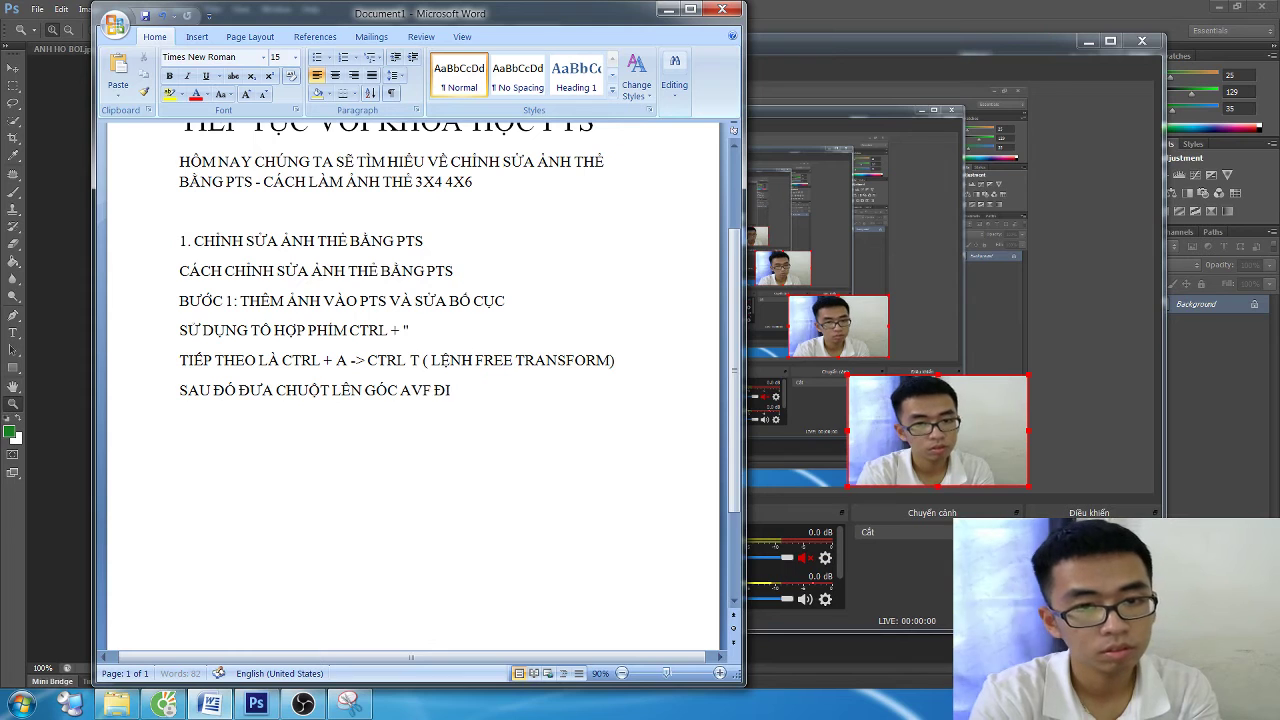
pyautogui.press('BackSpace')
pyautogui.press('BackSpace')
pyautogui.press('BackSpace')
pyautogui.press('BackSpace')
pyautogui.press('BackSpace')
pyautogui.press('BackSpace')
pyautogui.write('ĐIỀU')
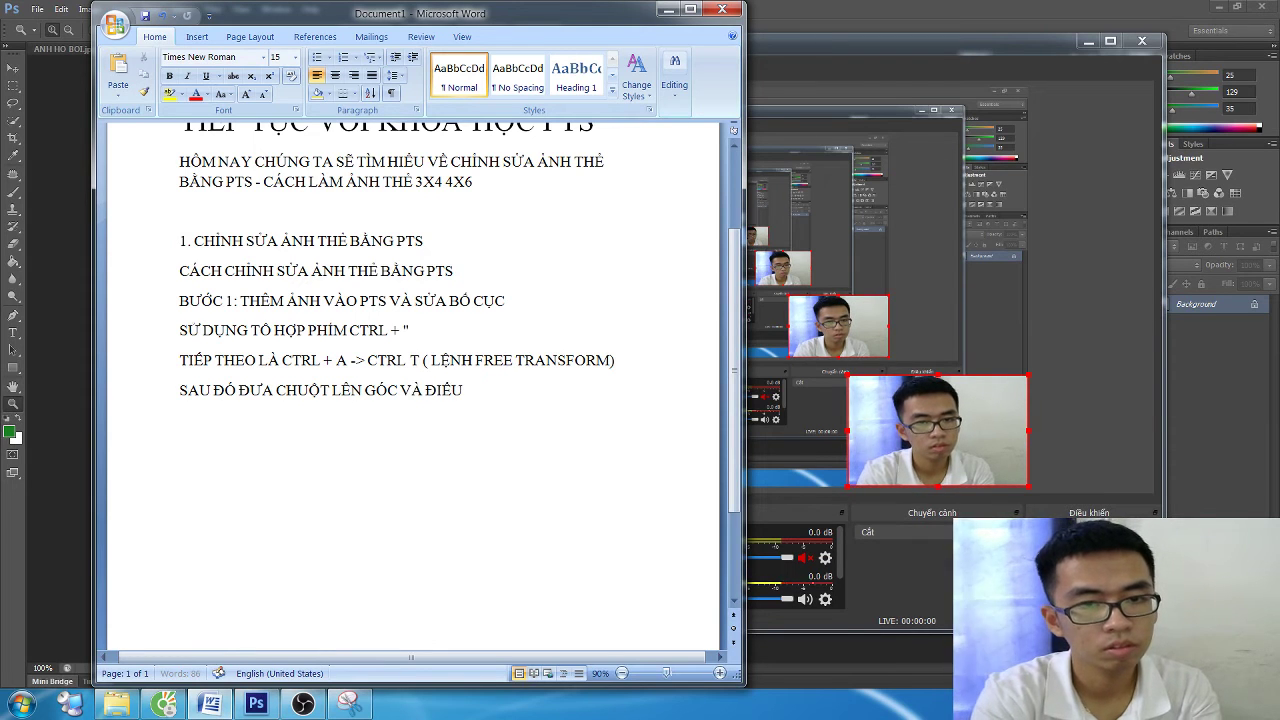
pyautogui.write(' CHỈNH TƯ THEES')
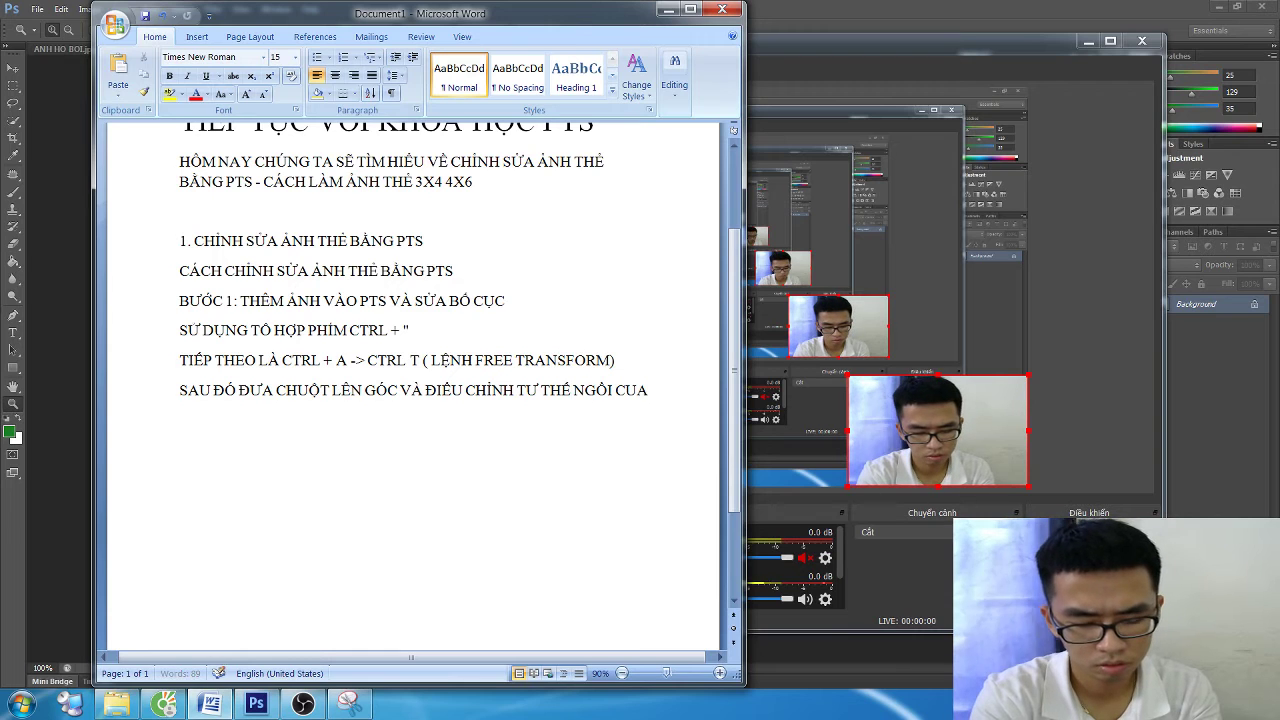
pyautogui.write('R NGƯỜI')
pyautogui.write('H SAO CH')
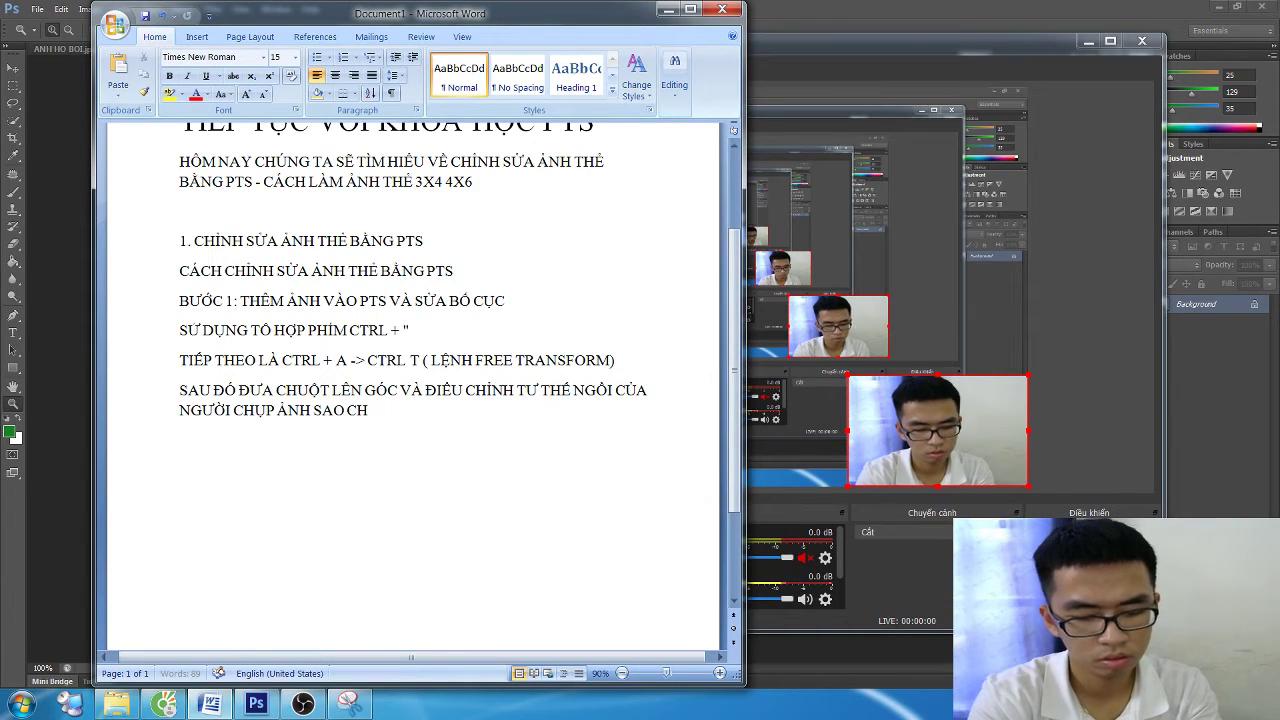
pyautogui.write('O SỐNG MŨI T HẲNG')
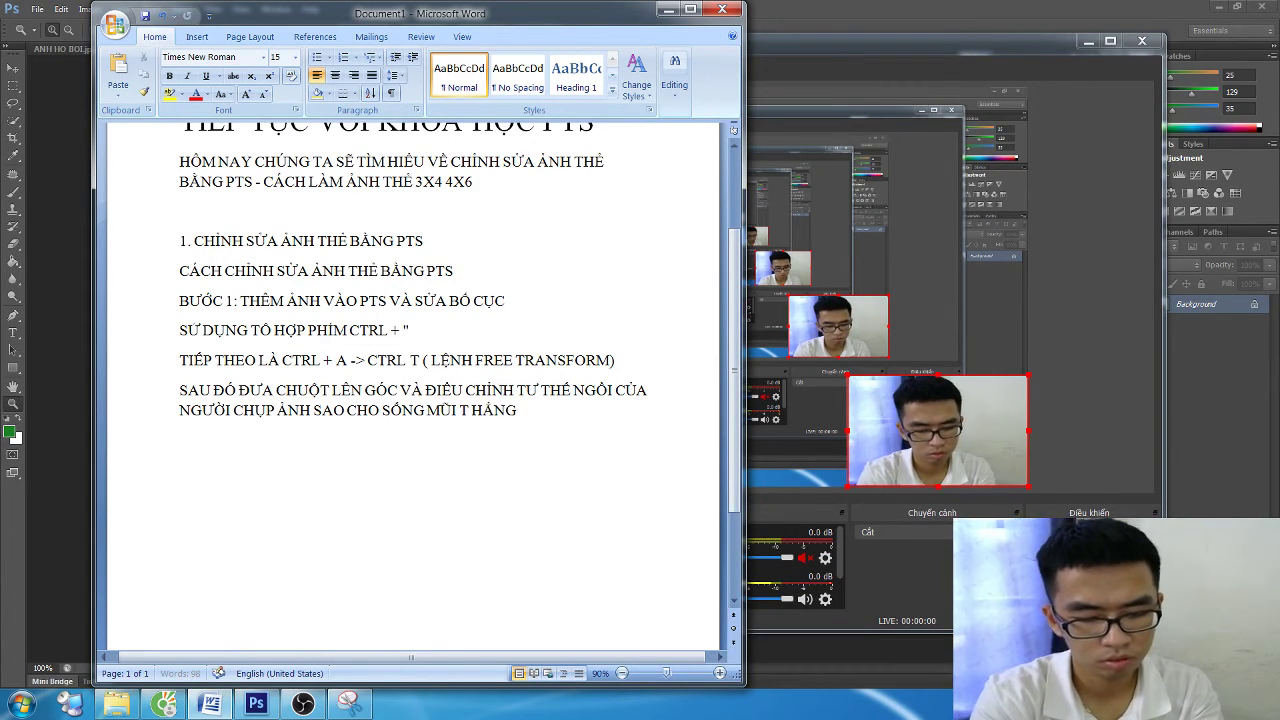
pyautogui.write(' VS ĐUO')
pyautogui.press('BackSpace')
pyautogui.press('BackSpace')
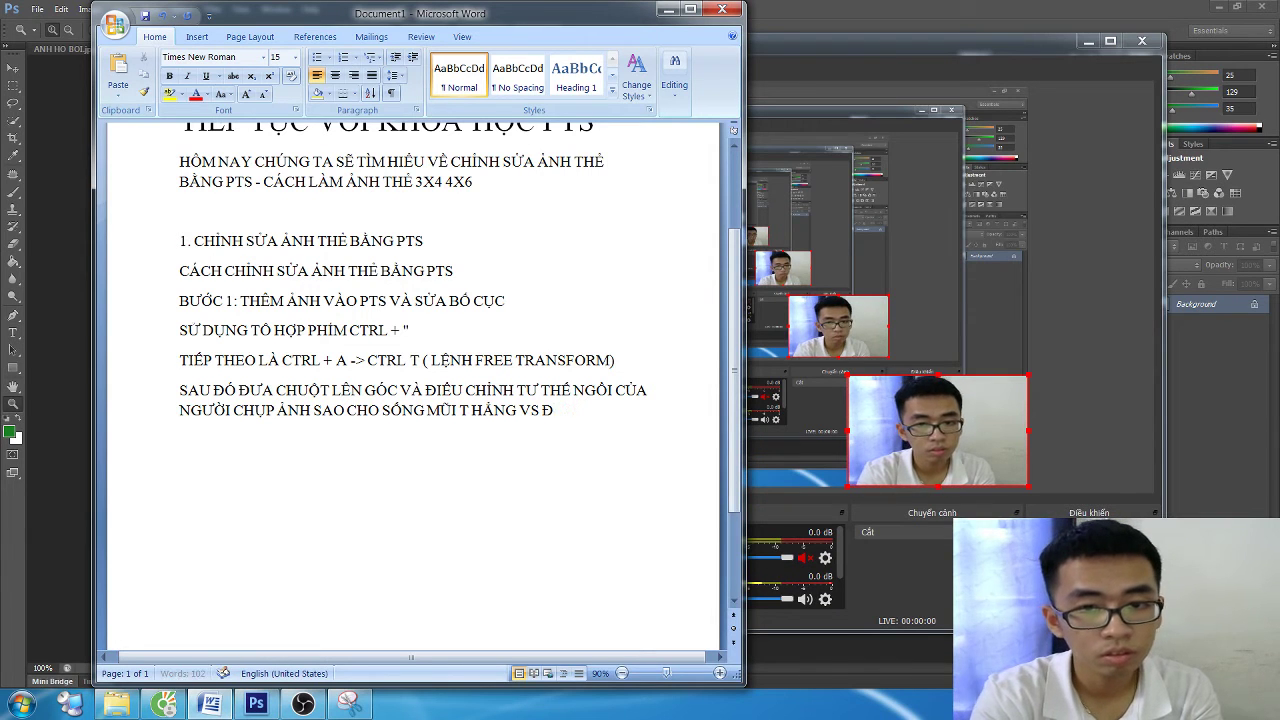
pyautogui.write('UO')
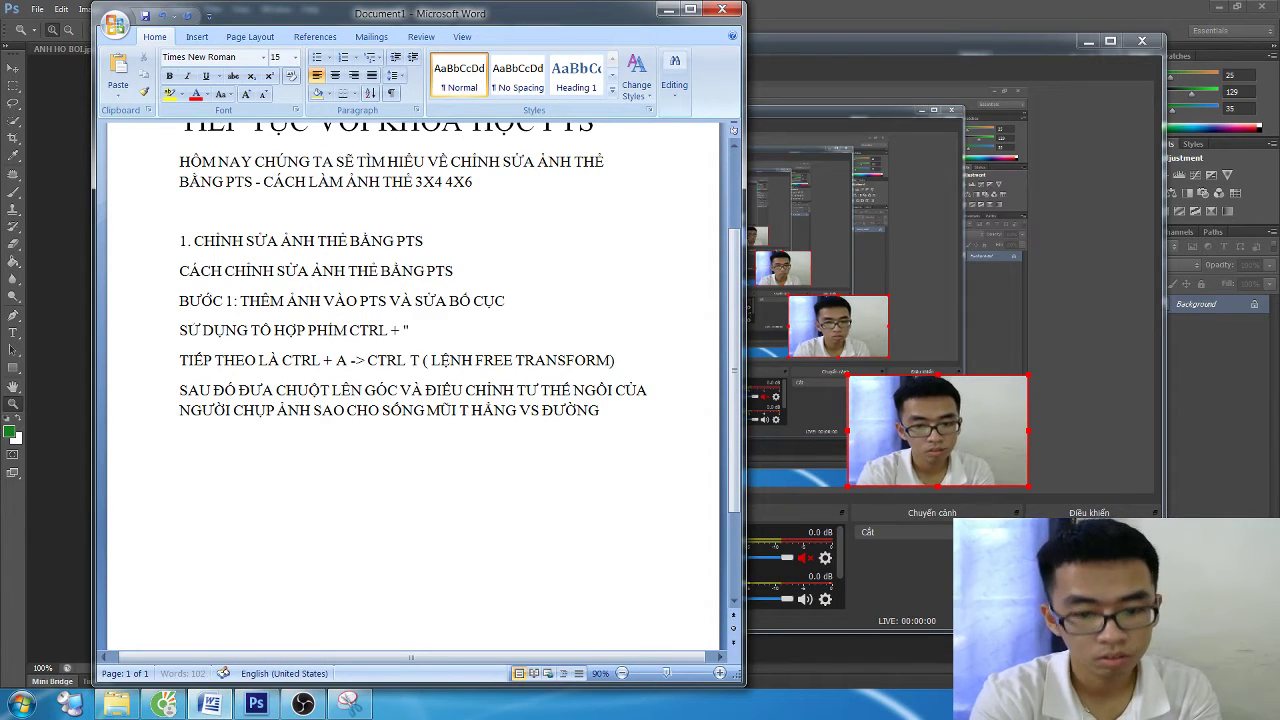
pyautogui.write(' GIỎNG')
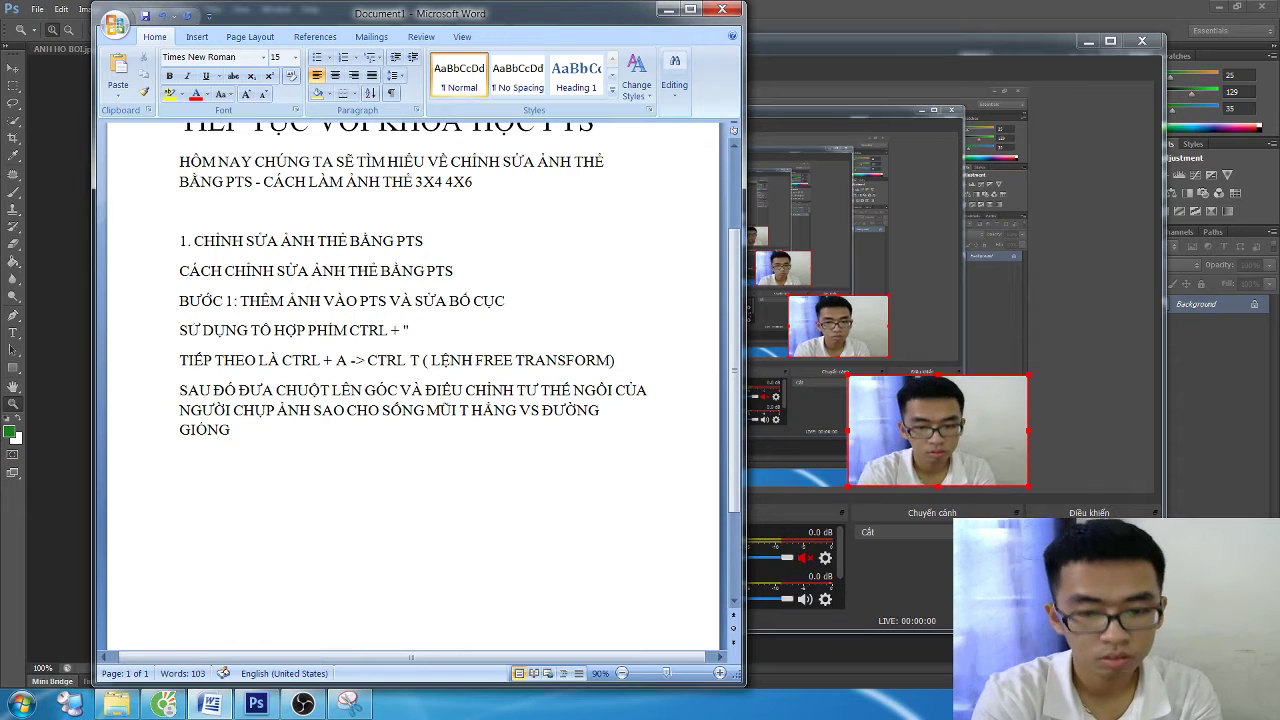
pyautogui.write('. CU9')
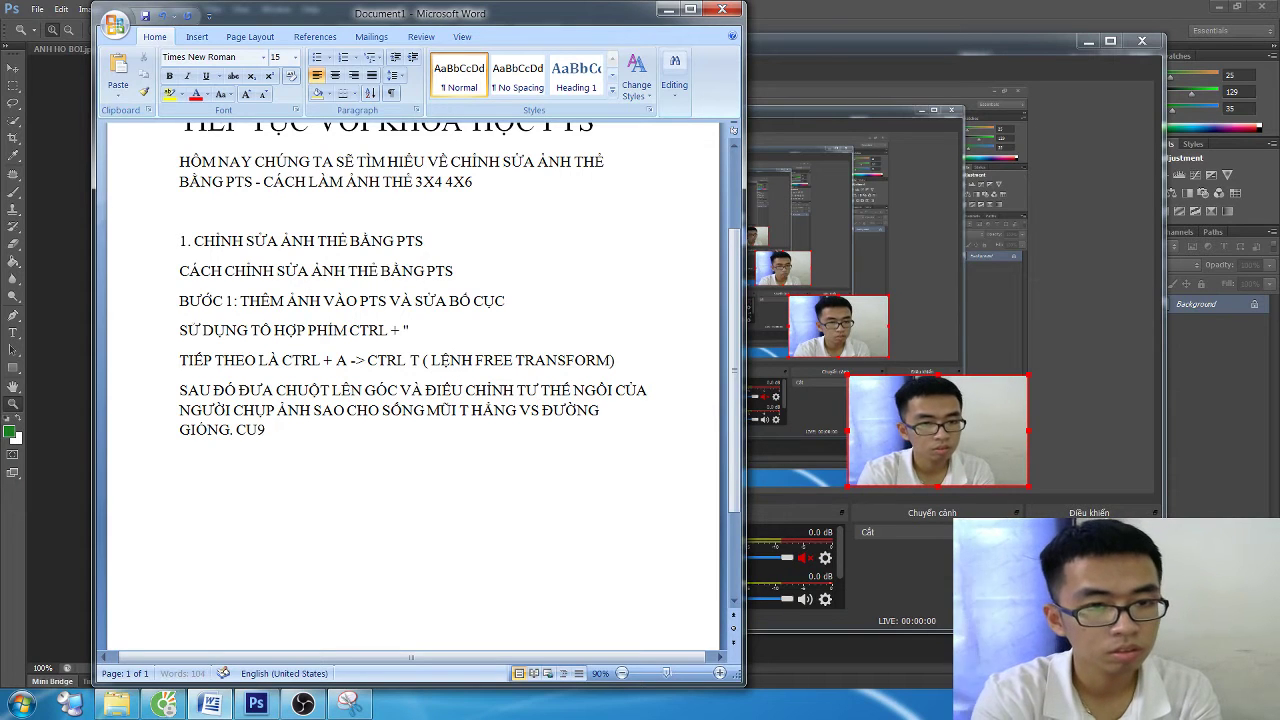
pyautogui.press('BackSpace')
pyautogui.write('ỐI CÙNG ẤN T')
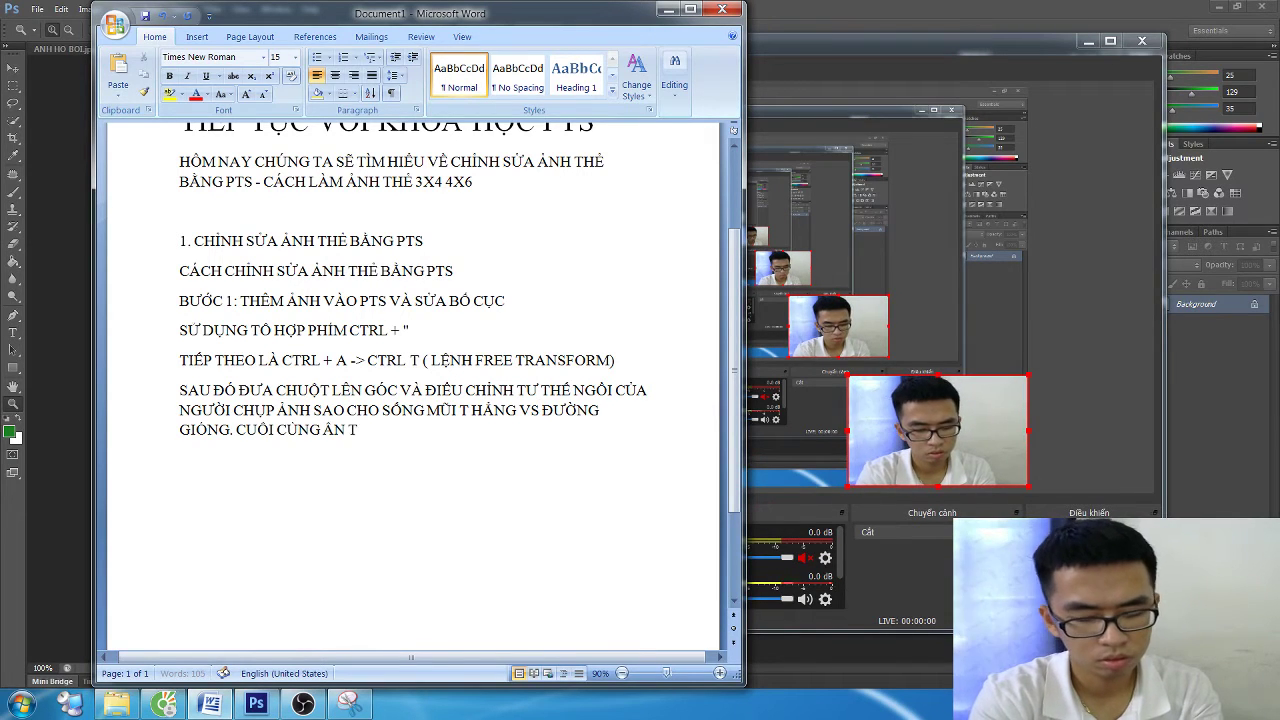
pyautogui.write('Ổ HỢP PHÍM TRL')
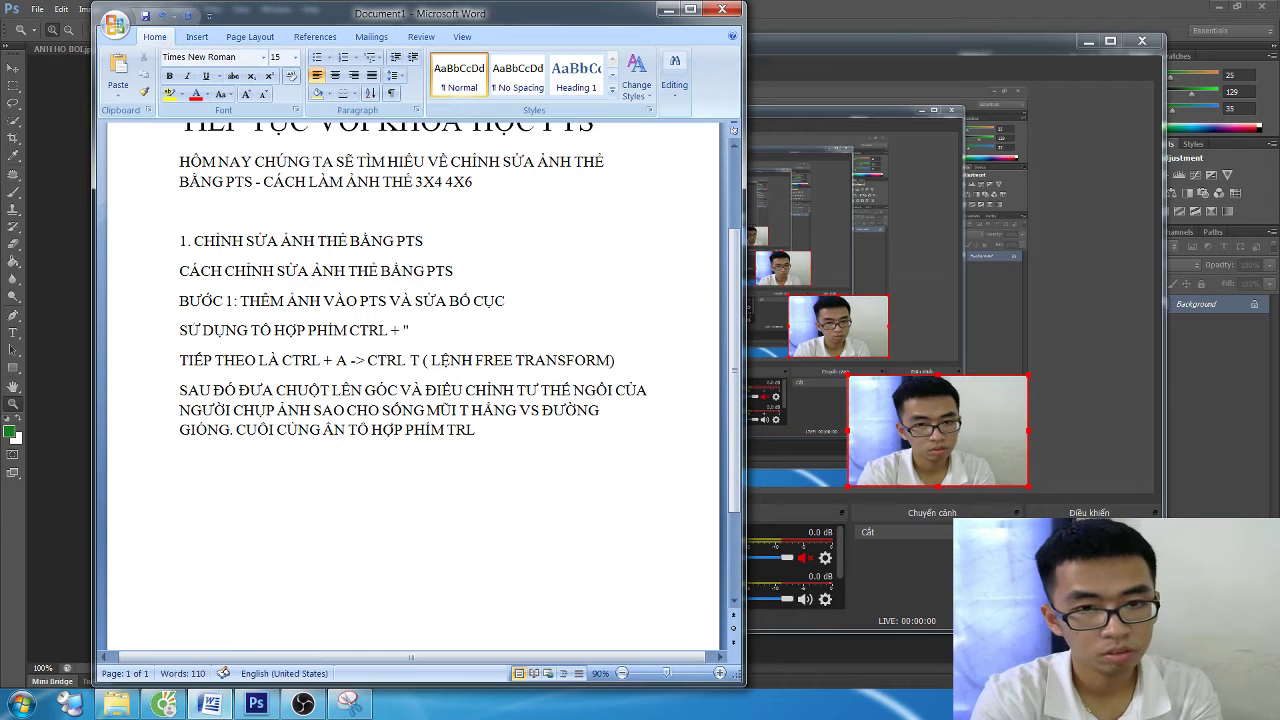
# Add the note: Ctrl+T ends Free Transform and Ctrl+" hides the grid lines
pyautogui.press('BackSpace')
pyautogui.press('BackSpace')
pyautogui.press('BackSpace')
pyautogui.write('CTRL + T')
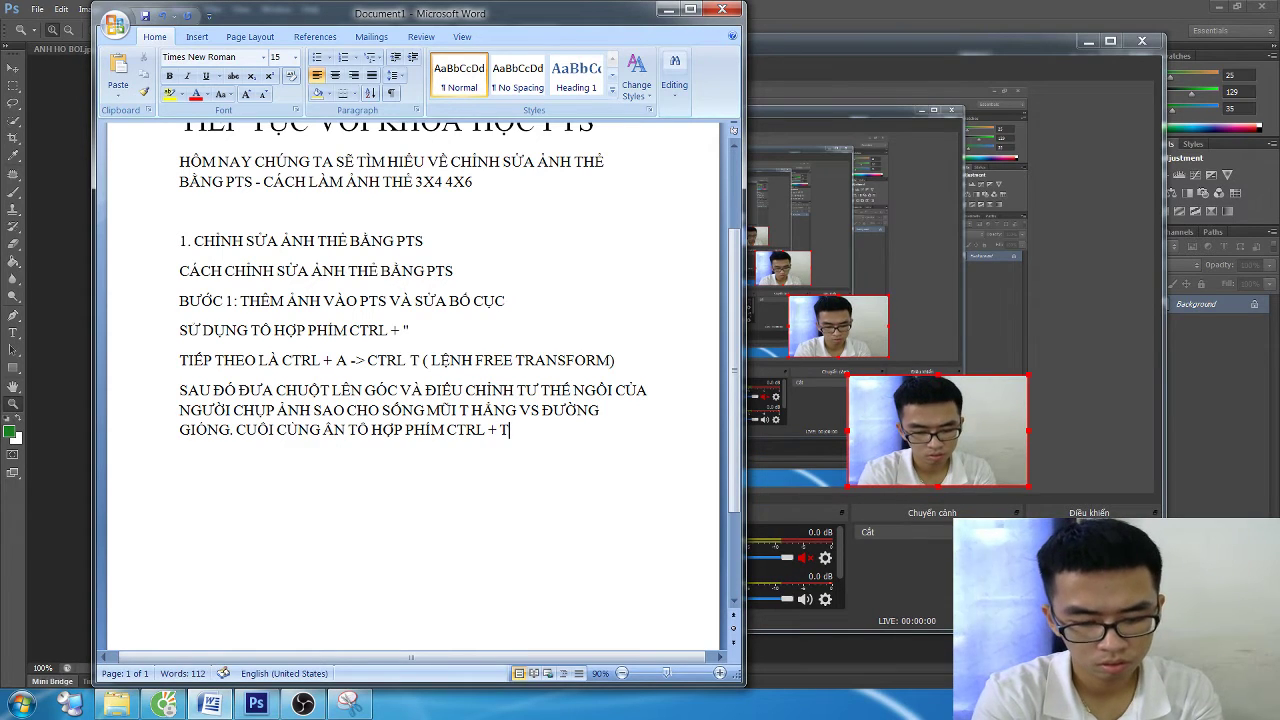
pyautogui.write(' ( KẾT THU')
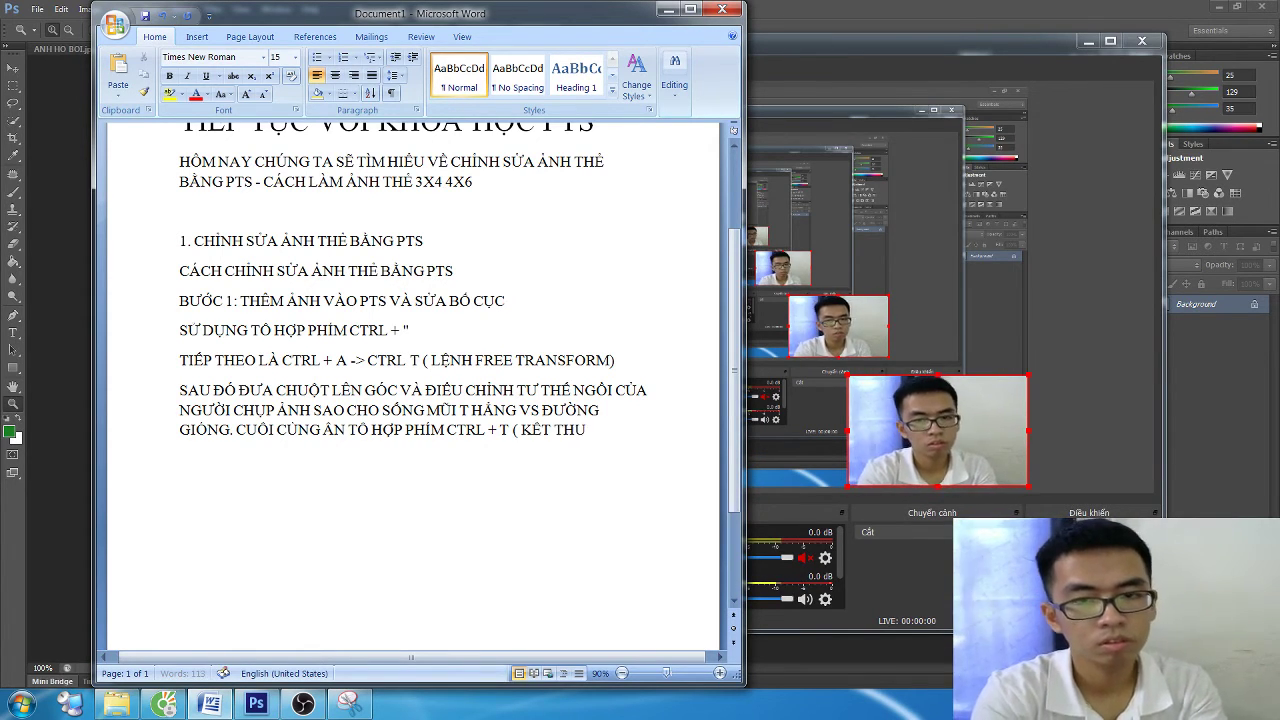
pyautogui.write('C LỆN')
pyautogui.write('N')
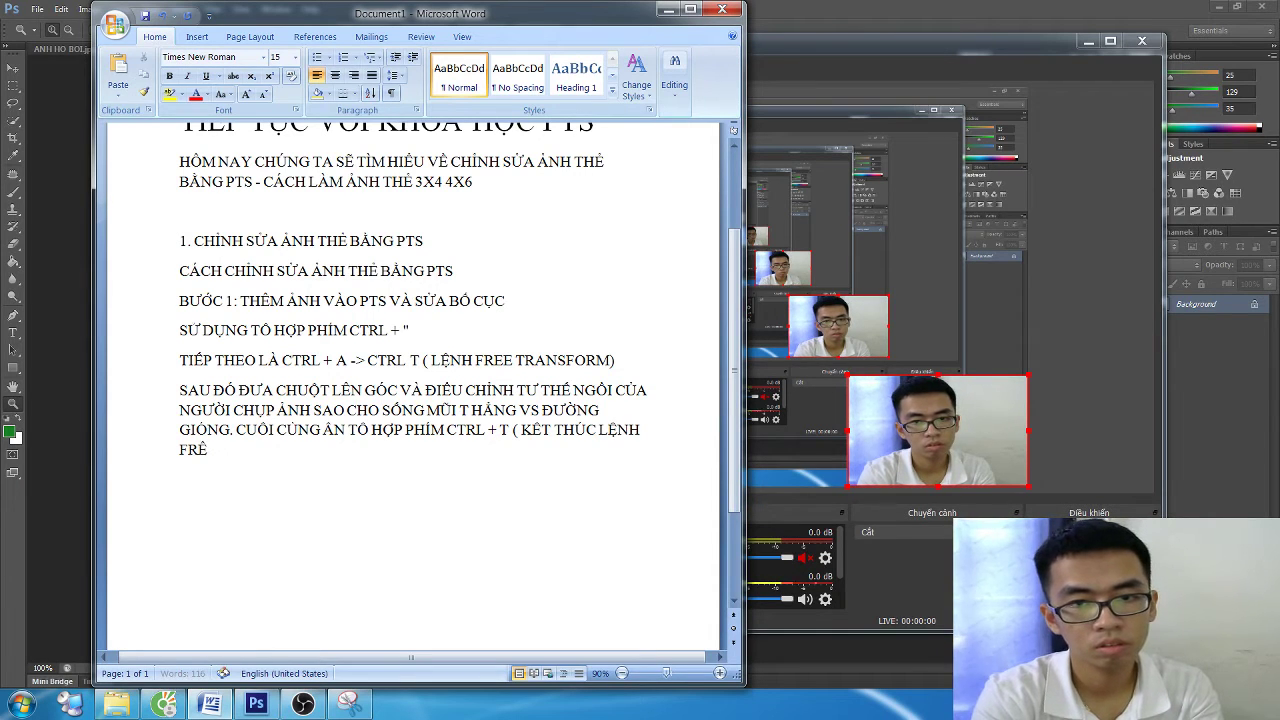
pyautogui.write(' S')
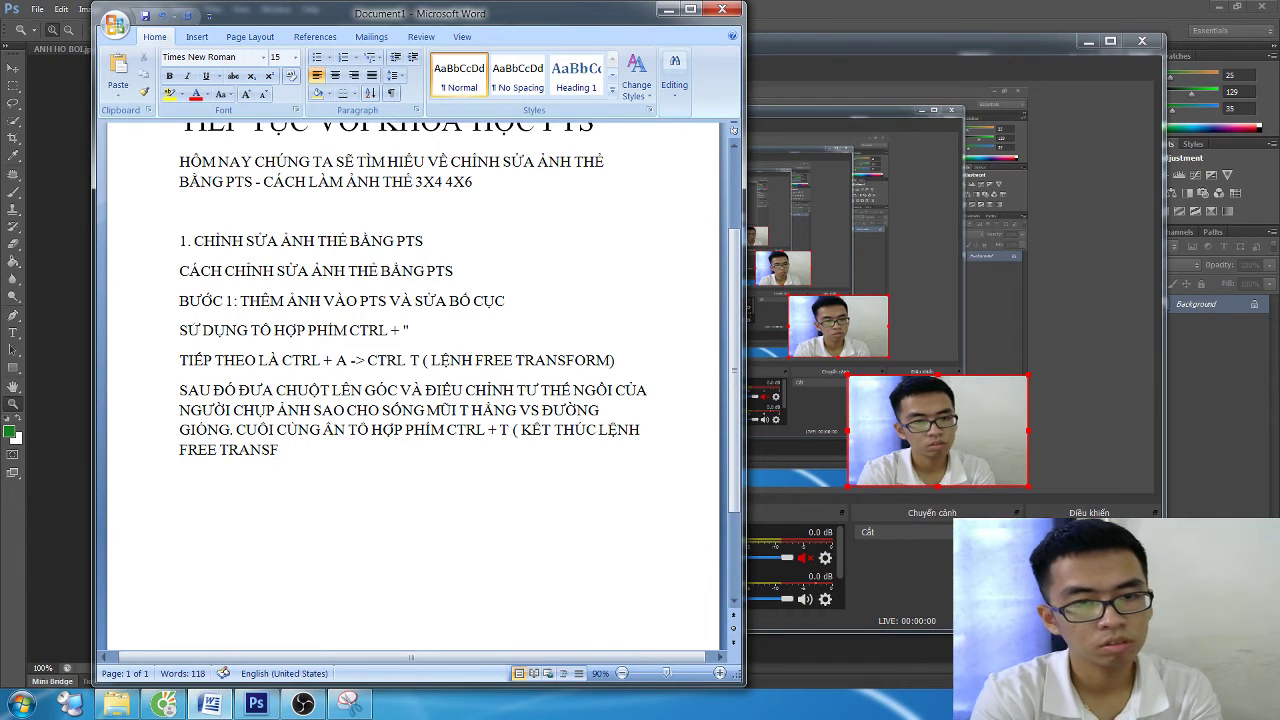
pyautogui.write('M)')
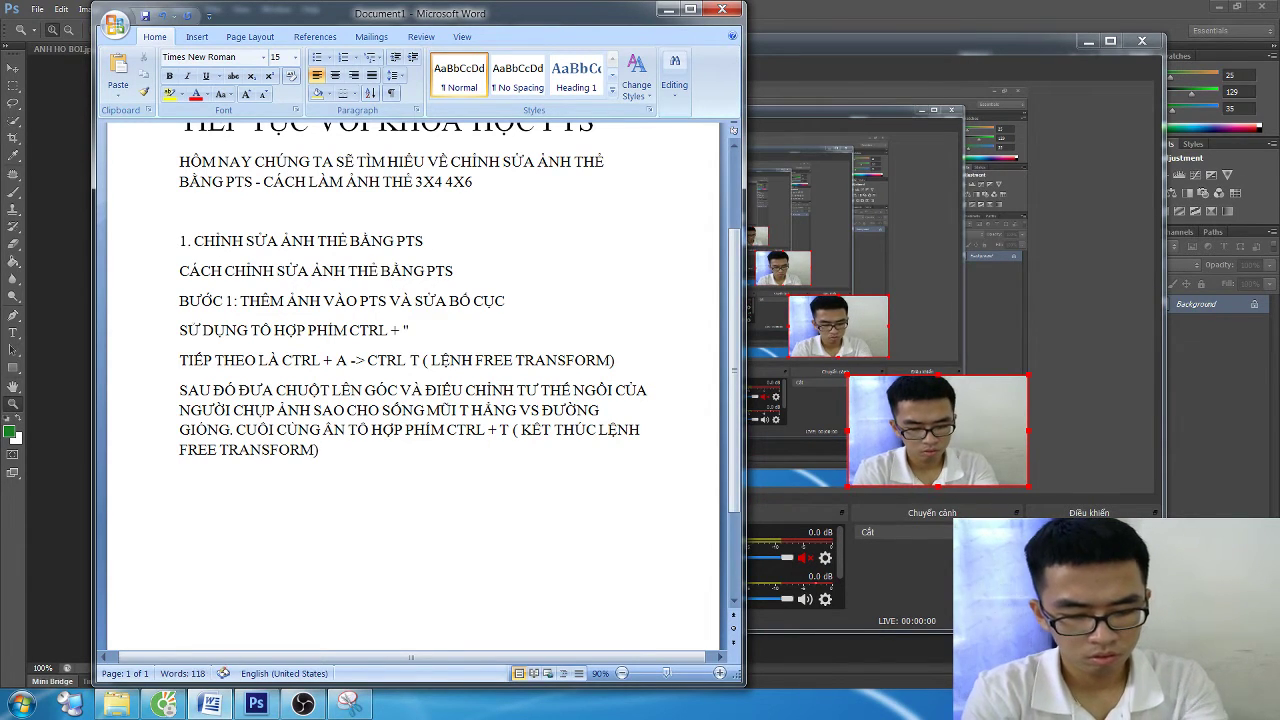
pyautogui.write(' CVA')
pyautogui.press('BackSpace')
pyautogui.press('BackSpace')
pyautogui.press('BackSpace')
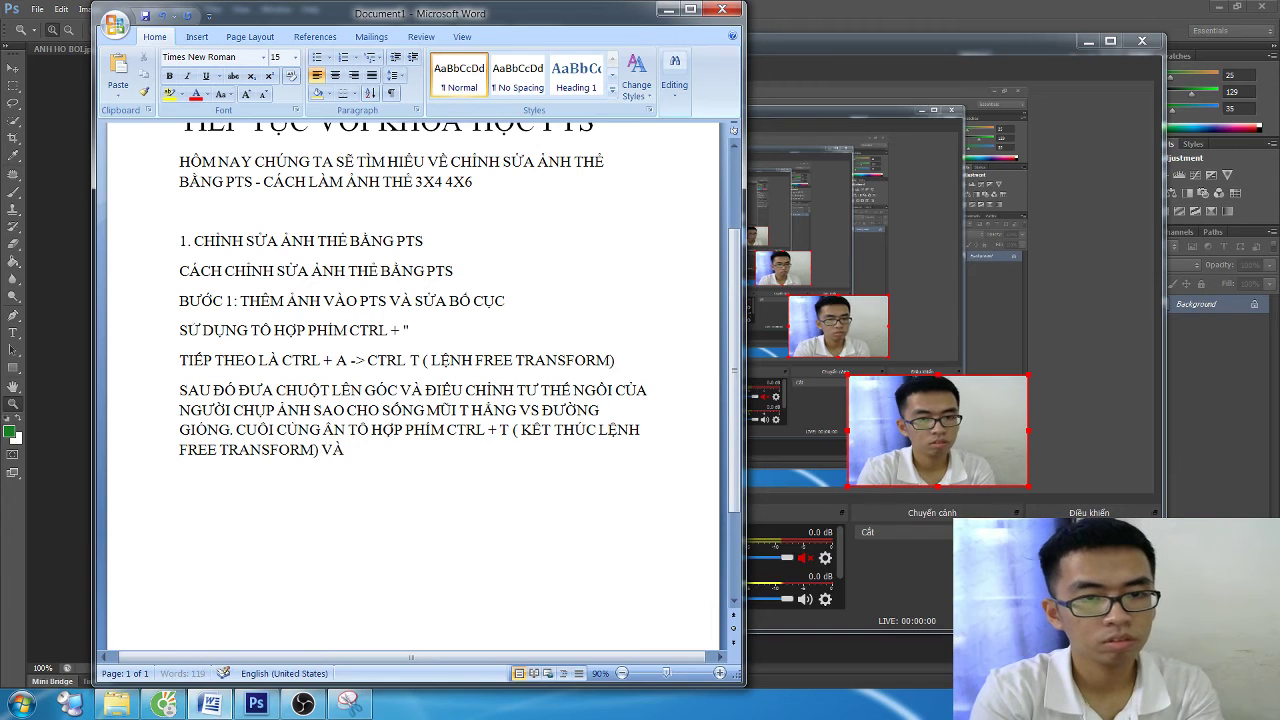
pyautogui.write('CTRAL +')
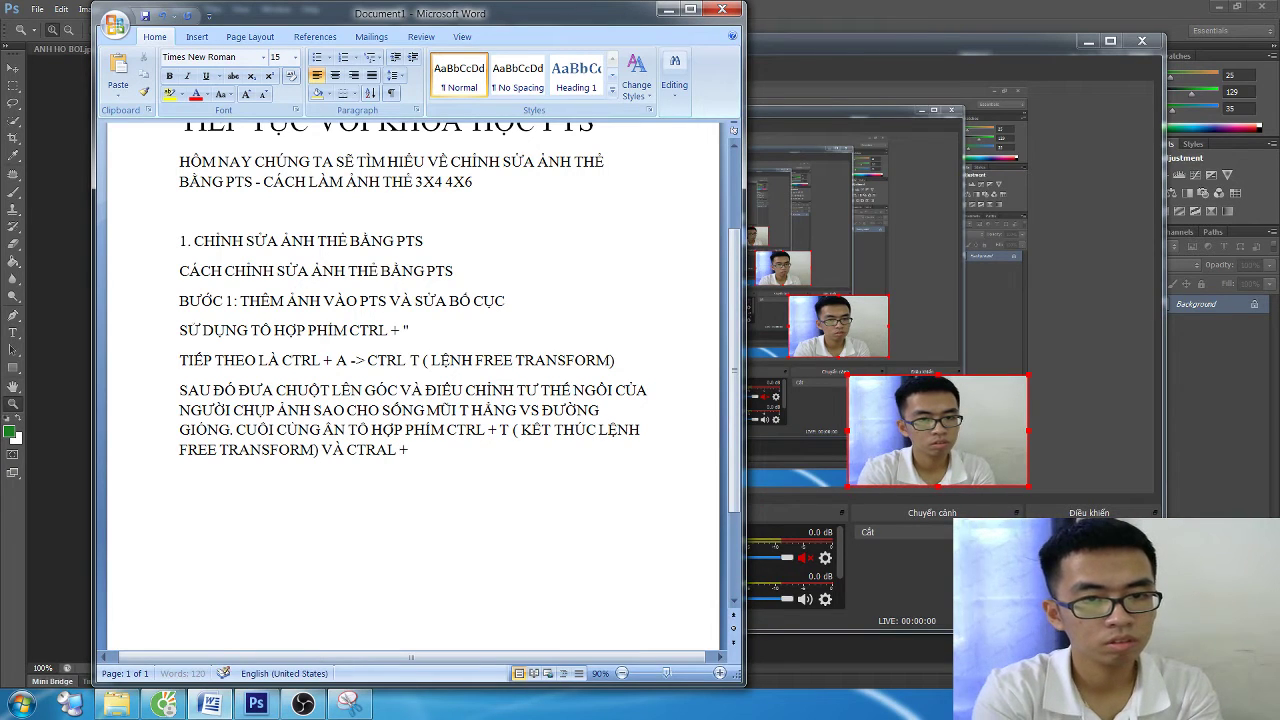
pyautogui.press('BackSpace')
pyautogui.press('BackSpace')
pyautogui.press('BackSpace')
pyautogui.press('BackSpace')
pyautogui.write('L + "')
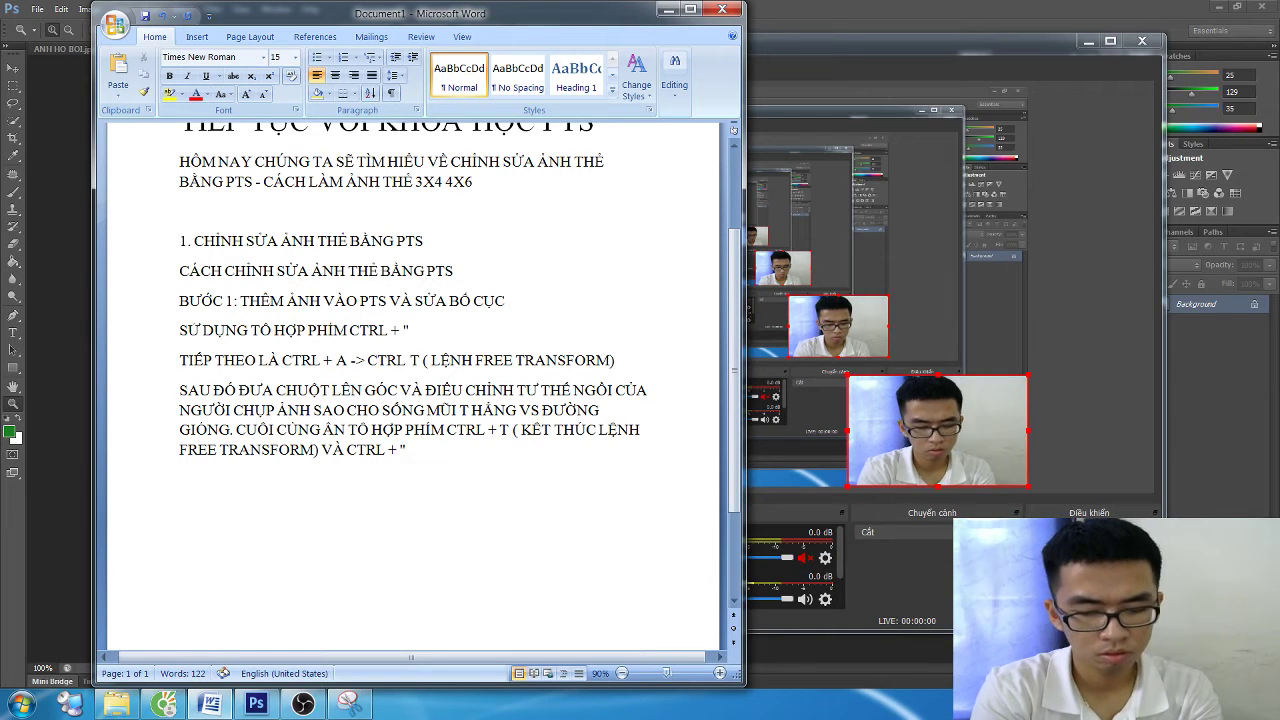
pyautogui.write(' ( ĐỂ BO')
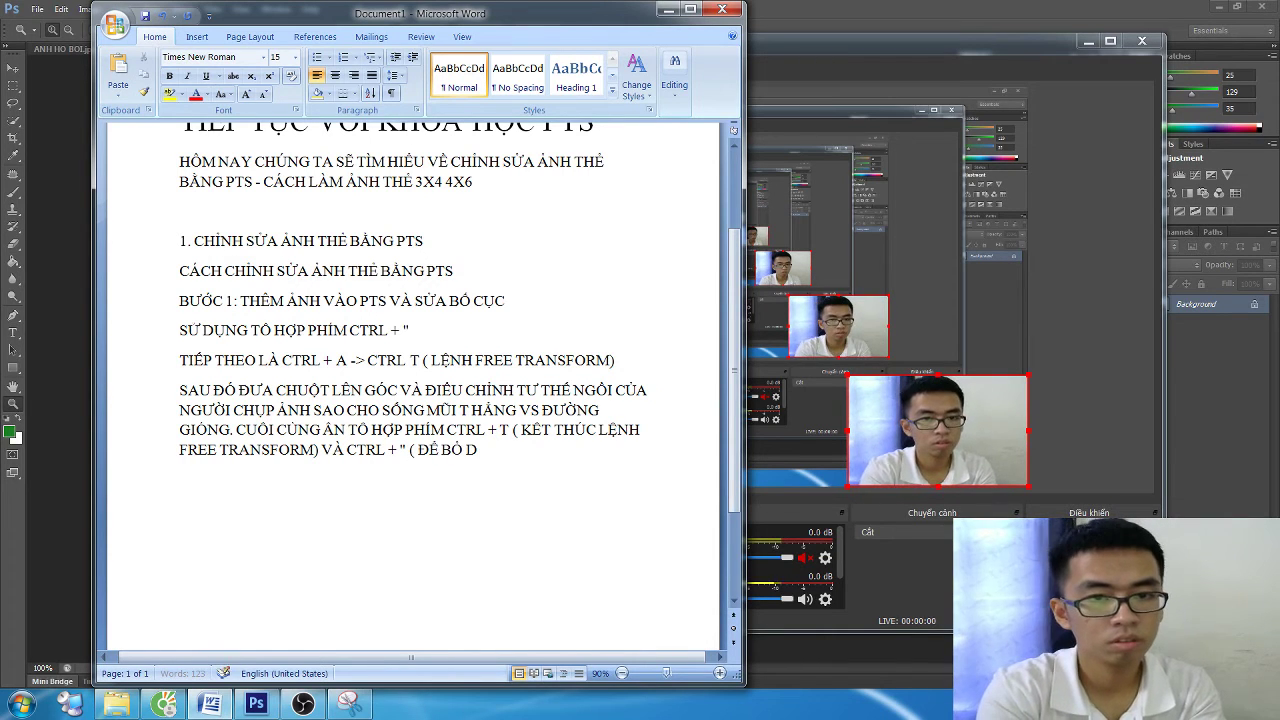
pyautogui.write('ƯỜNG LƯỚI')
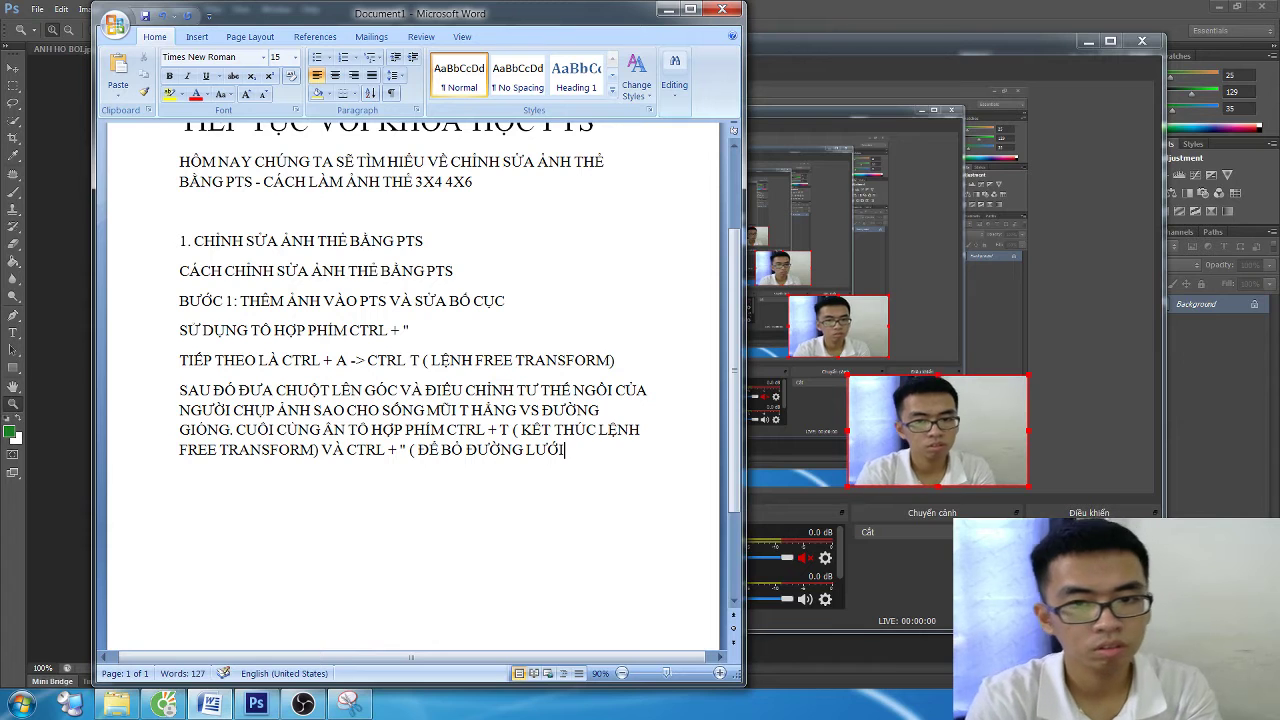
pyautogui.write(')')
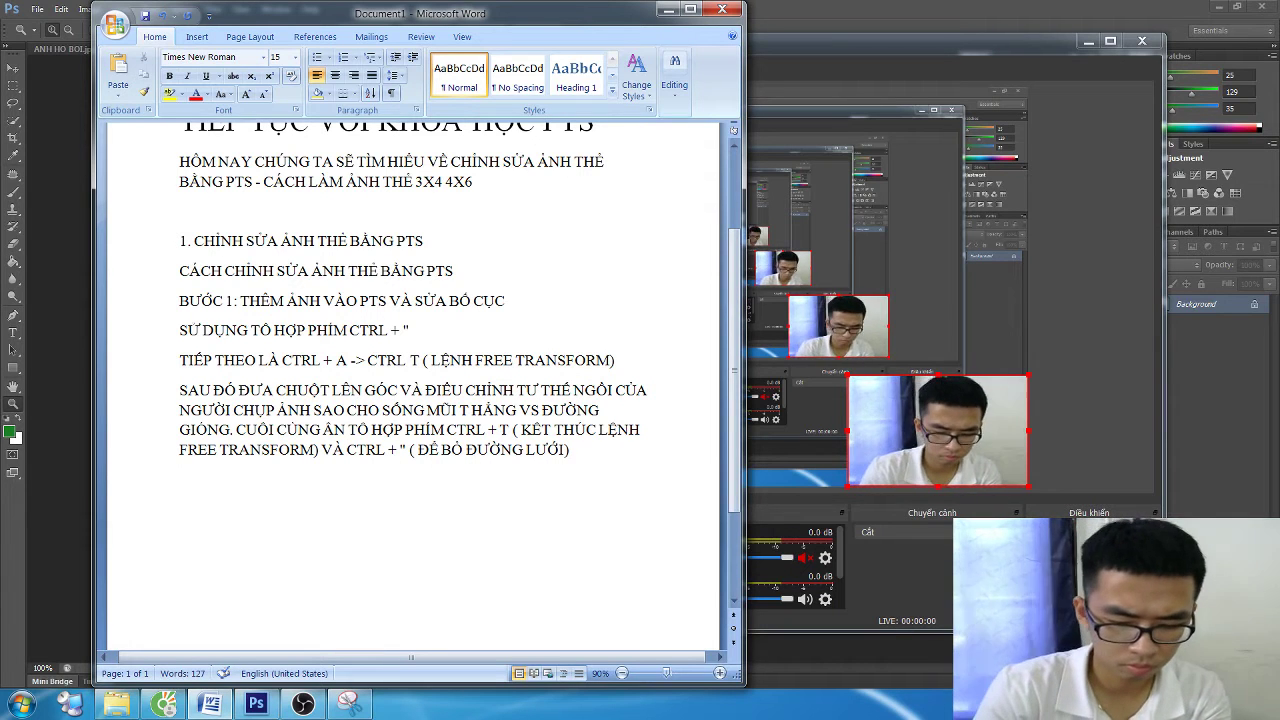
pyautogui.hotkey('alt', 'Tab')
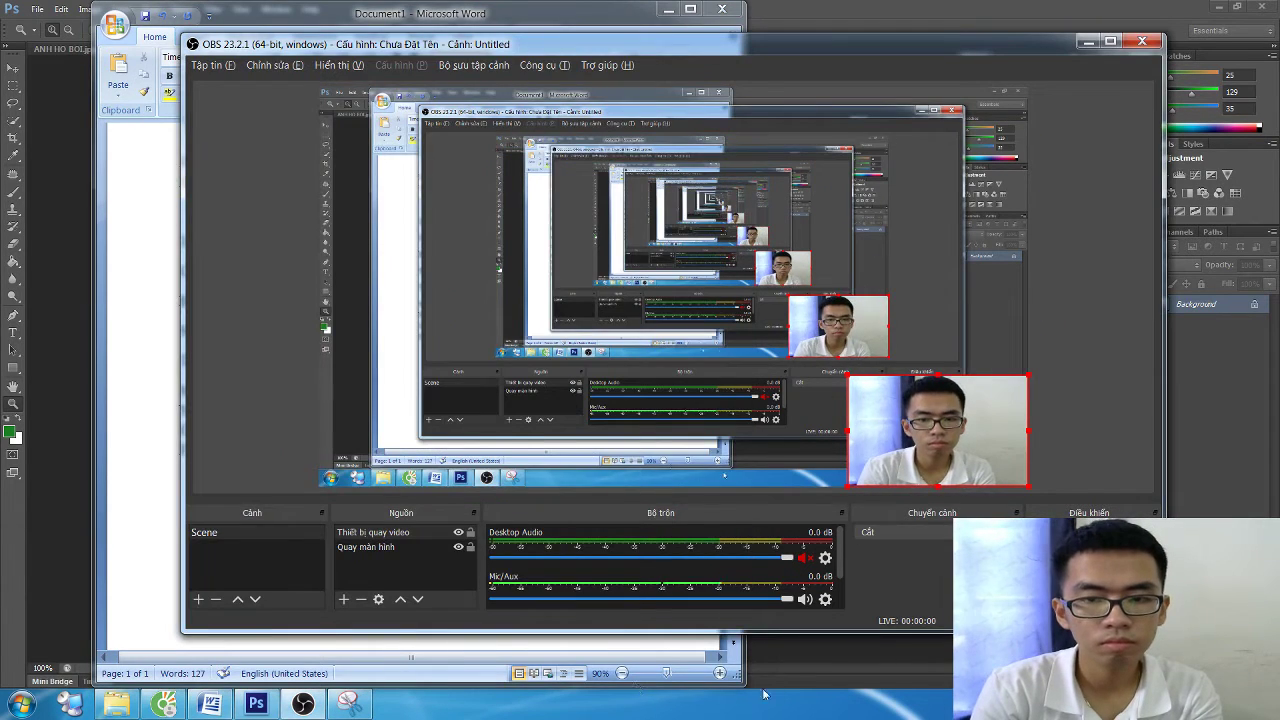
# Back in Photoshop, try the selection tools and clear the current selection
pyautogui.click(256, 704)
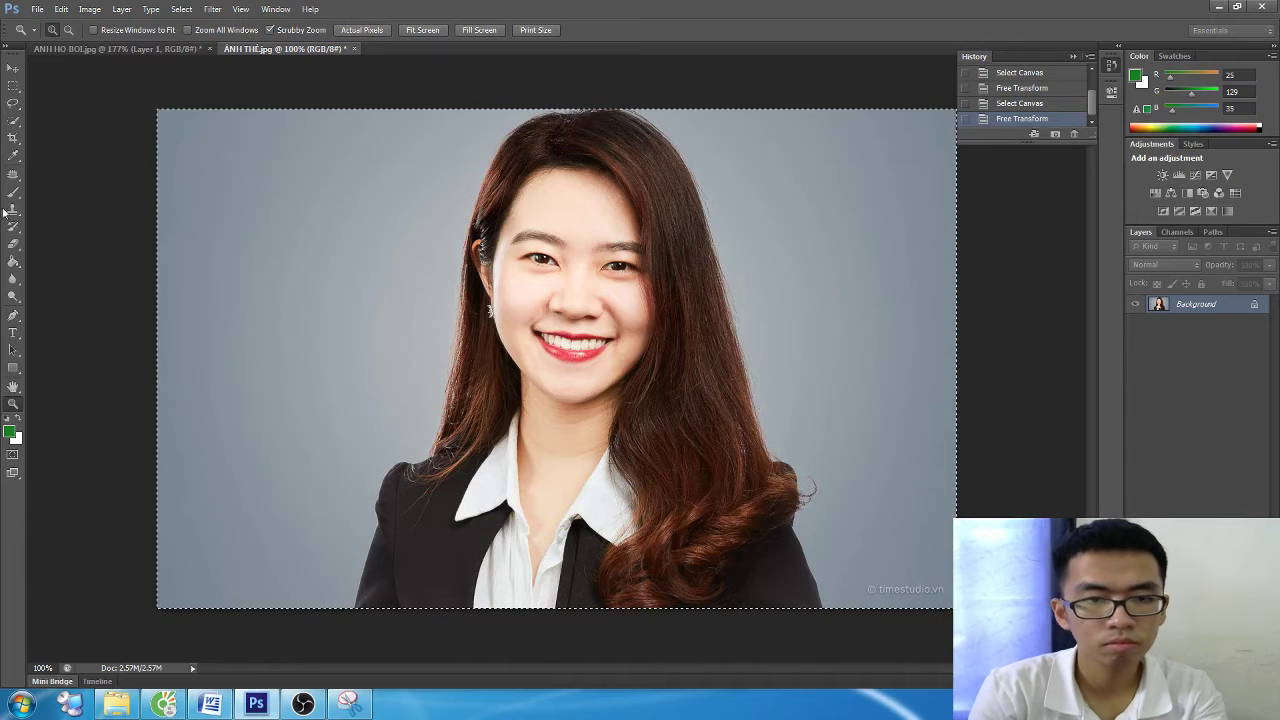
pyautogui.click(13, 67)
pyautogui.click(13, 85)
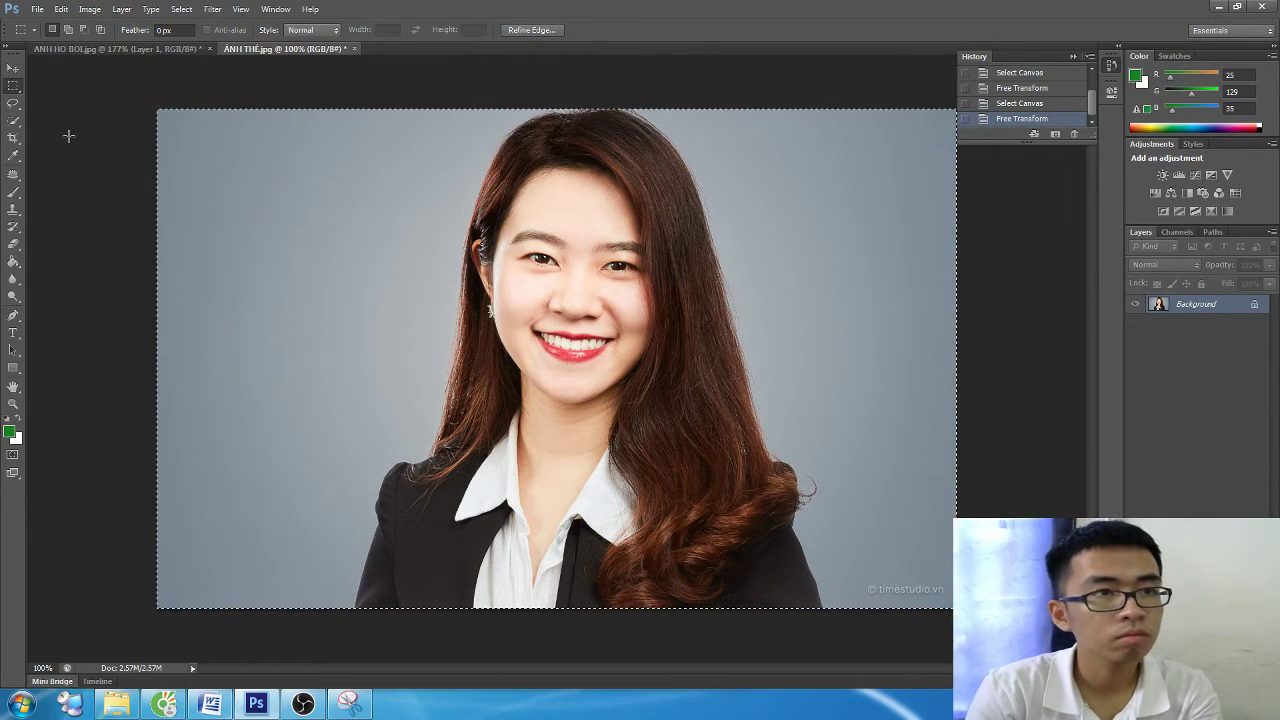
pyautogui.click(13, 120)
pyautogui.click(365, 240)
pyautogui.press('l')
pyautogui.hotkey('ctrl', 'd')
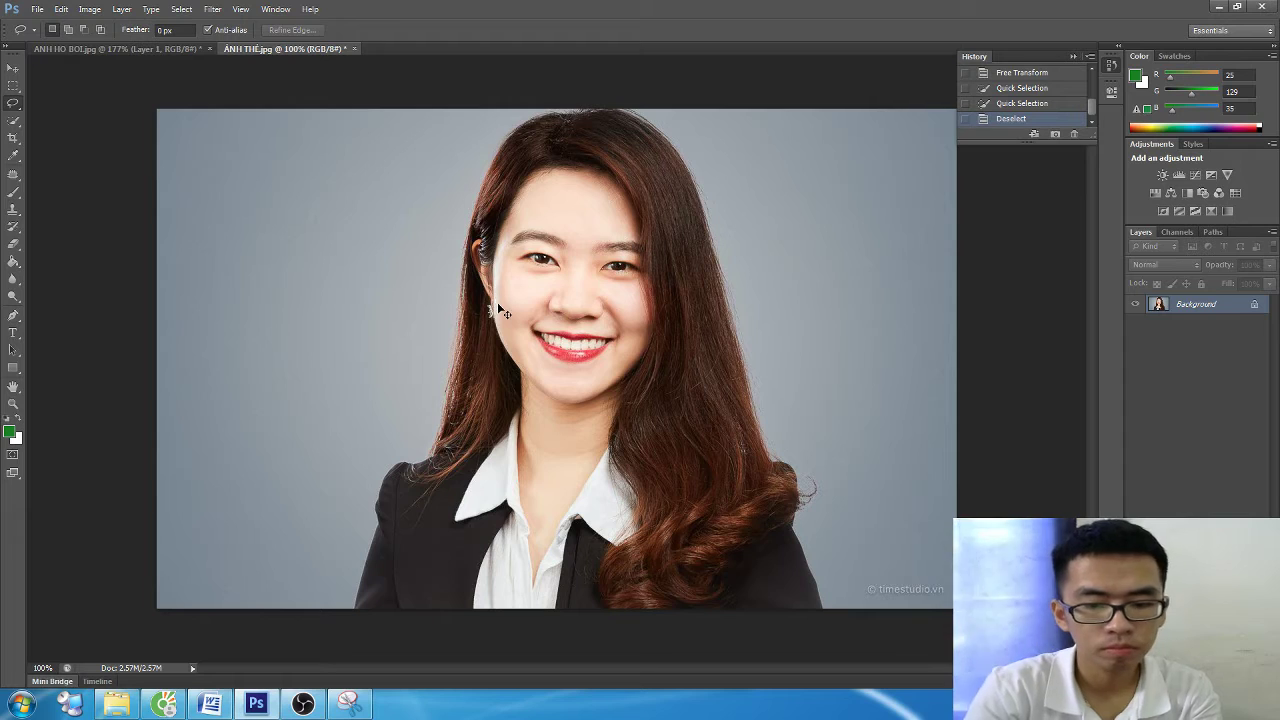
# Show the grid, select all and Free Transform the portrait to fill the canvas width
pyautogui.hotkey('ctrl', "'")
pyautogui.hotkey('ctrl', 'a')
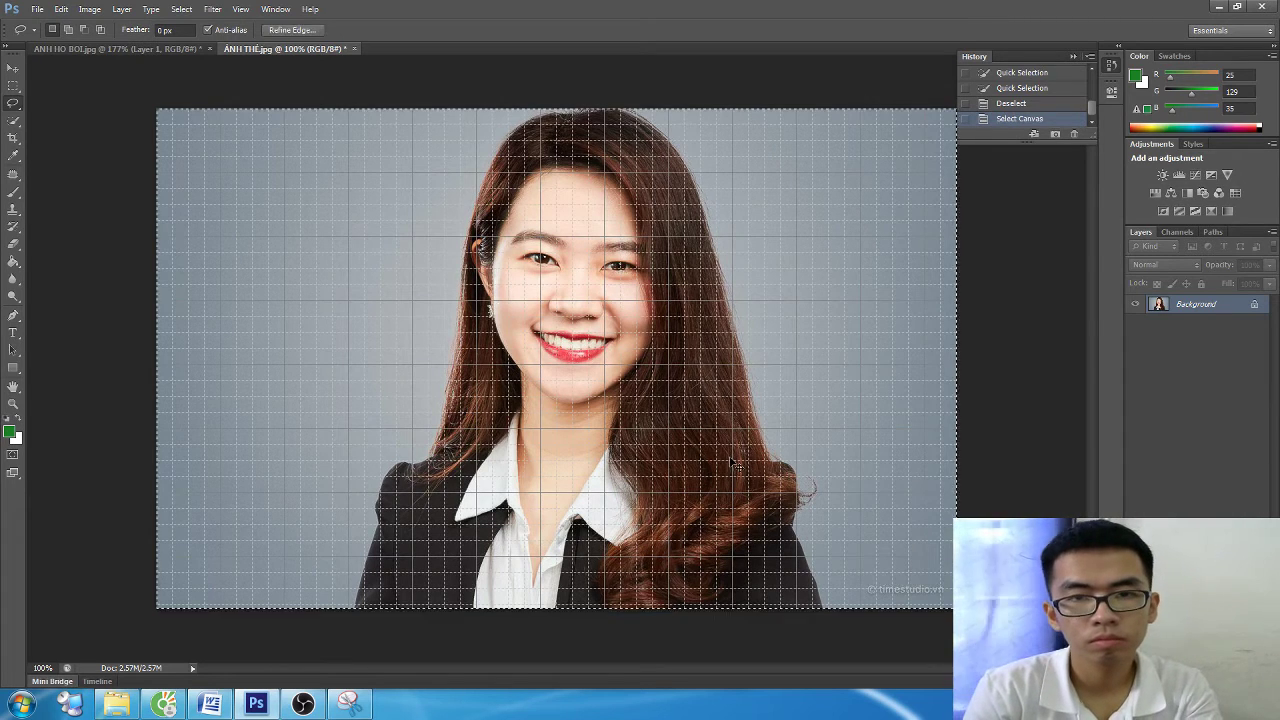
pyautogui.hotkey('ctrl', 't')
pyautogui.moveTo(957, 358); pyautogui.dragTo(965, 358)
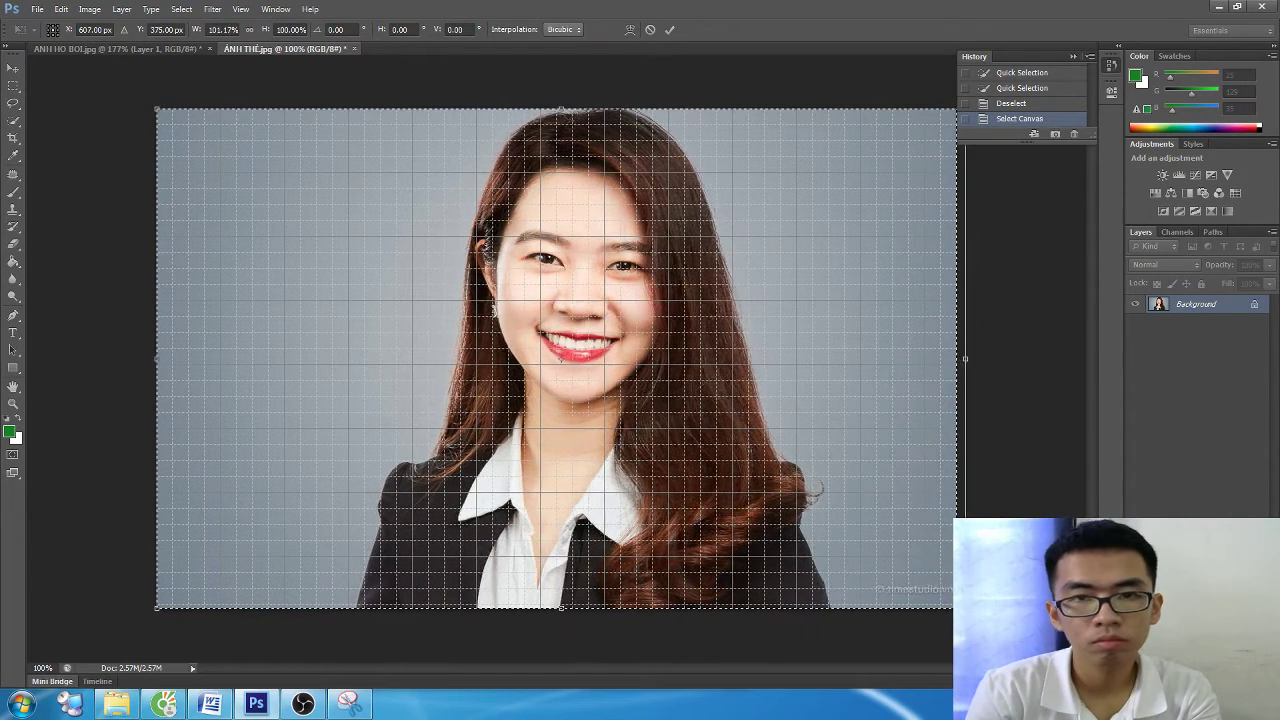
pyautogui.moveTo(957, 607)
pyautogui.mouseDown()
pyautogui.moveTo(946, 606)
pyautogui.moveTo(957, 607)
pyautogui.mouseUp()
pyautogui.press('Return')
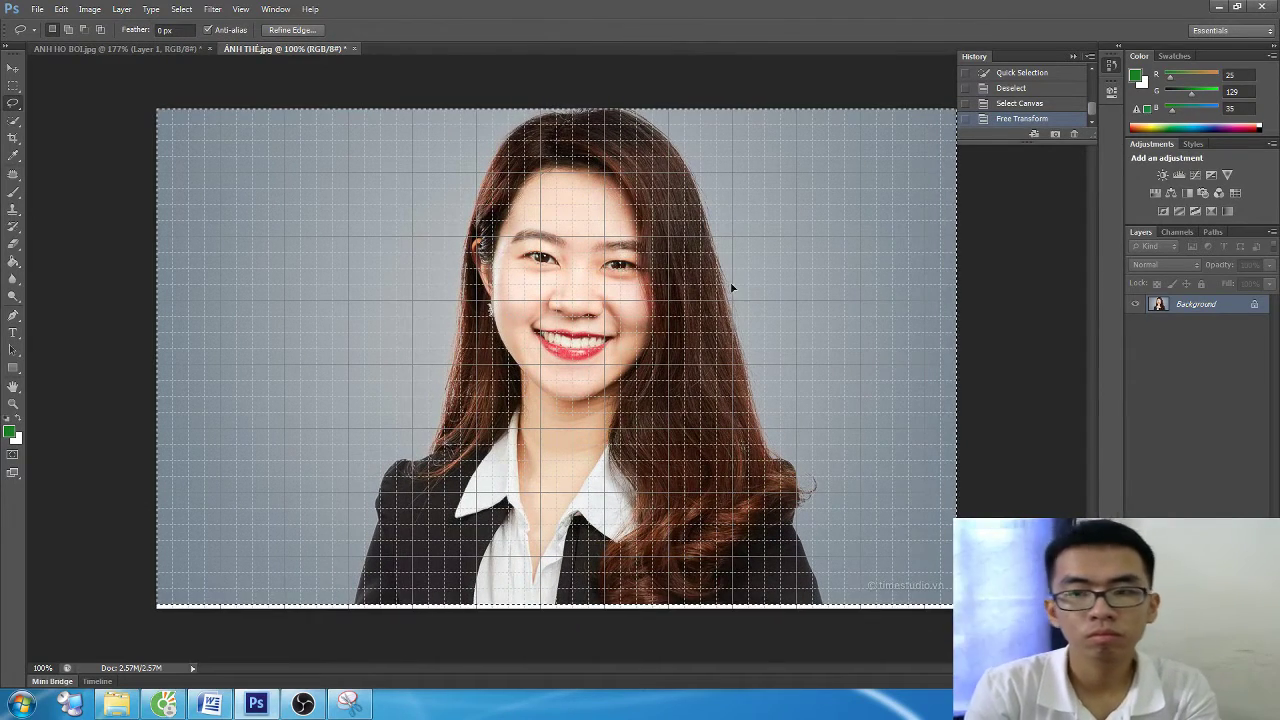
# Stretch the portrait down to the canvas bottom, then deselect and hide the grid
pyautogui.hotkey('ctrl', 't')
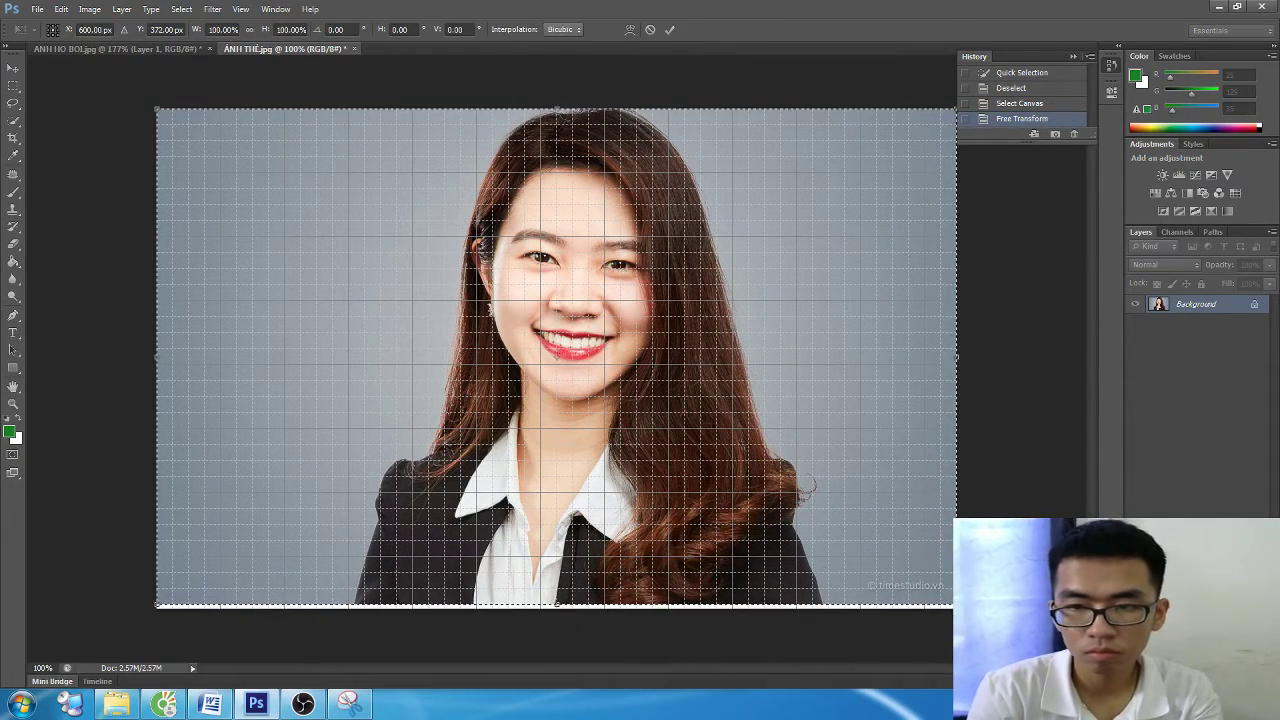
pyautogui.moveTo(557, 606); pyautogui.dragTo(557, 609)
pyautogui.press('Return')
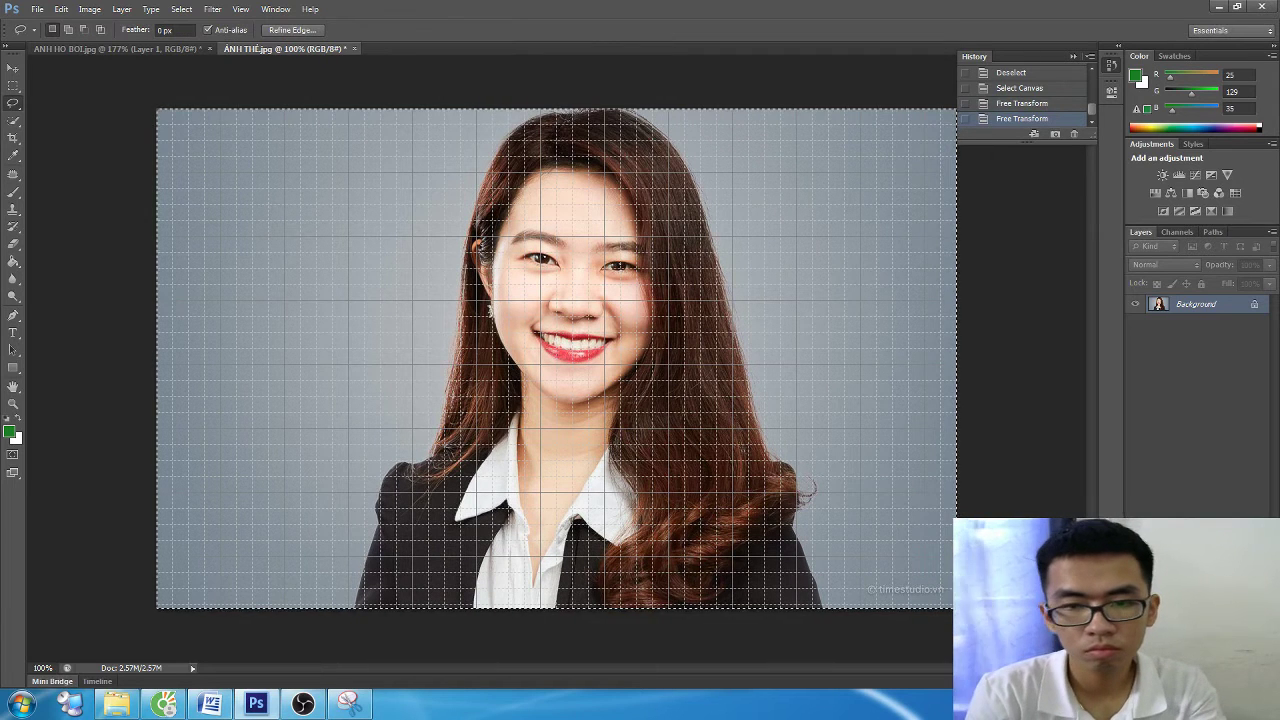
pyautogui.hotkey('ctrl', 'a')
pyautogui.hotkey('ctrl', 'd')
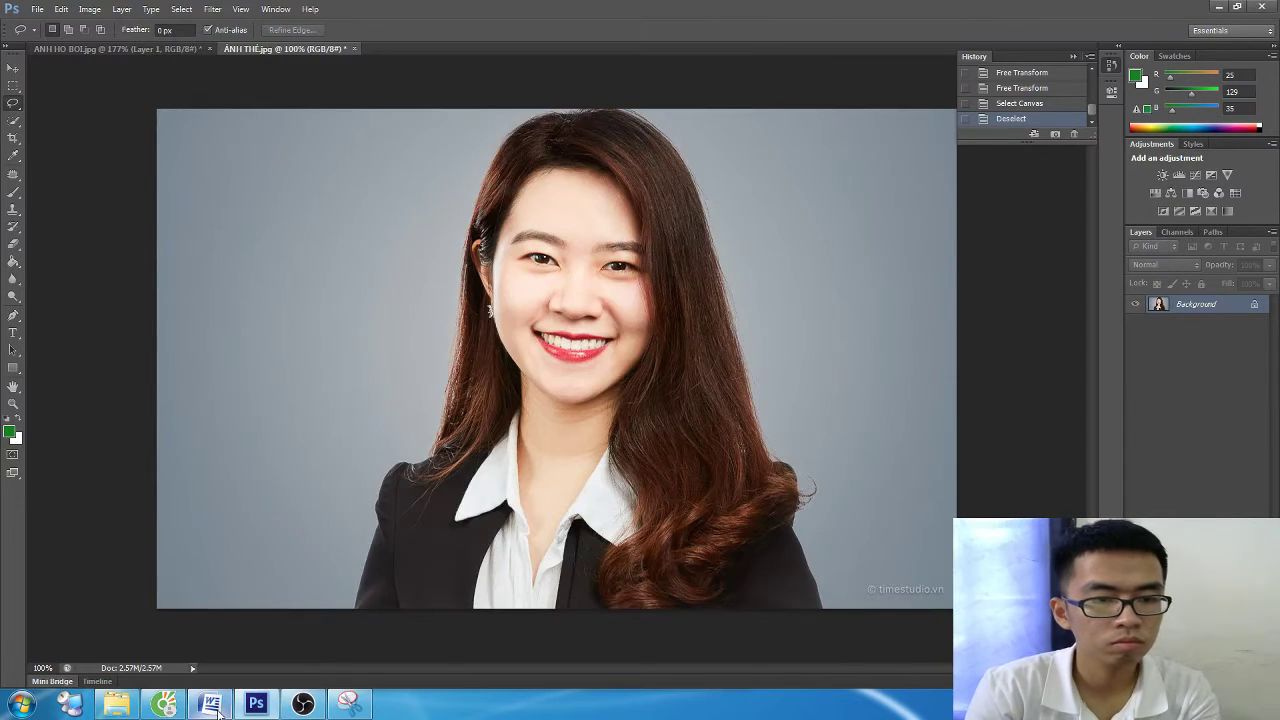
# Type the heading 'BƯỚC 2: CẮT KHUÔN CHO ẢNH THẺ' in the Word notes
pyautogui.click(210, 704)
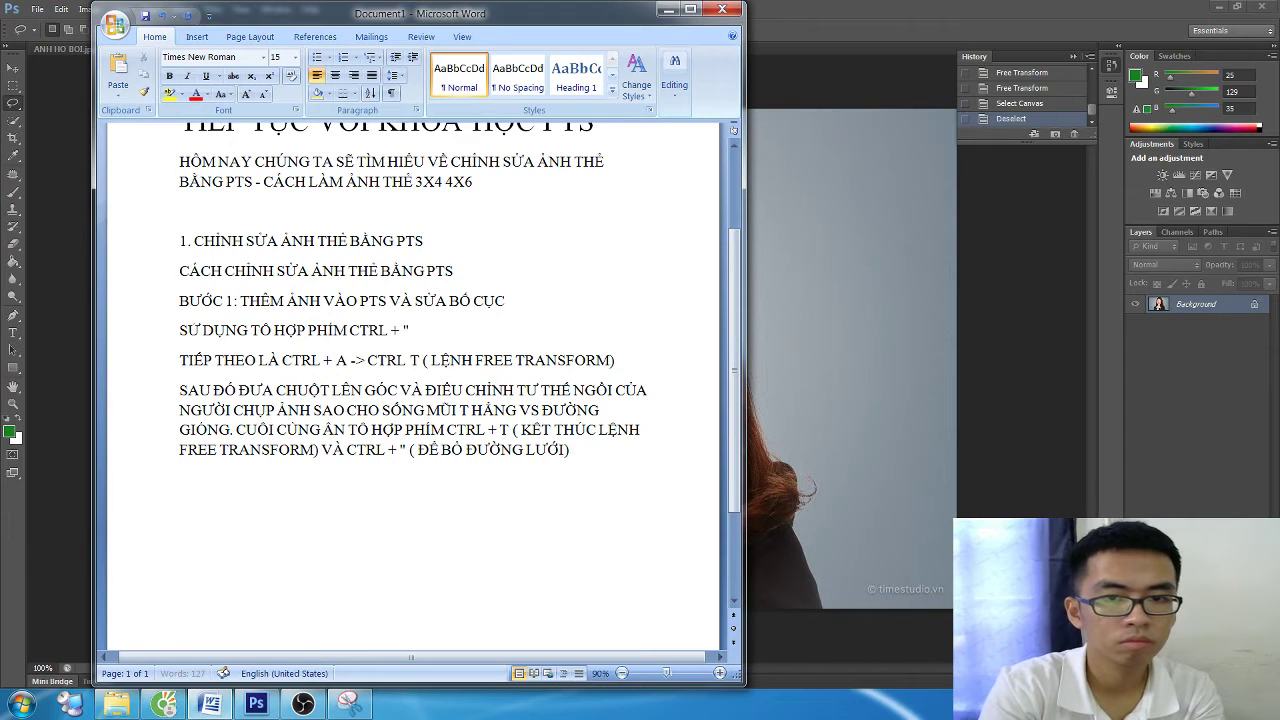
pyautogui.write('BƯỚC 2')
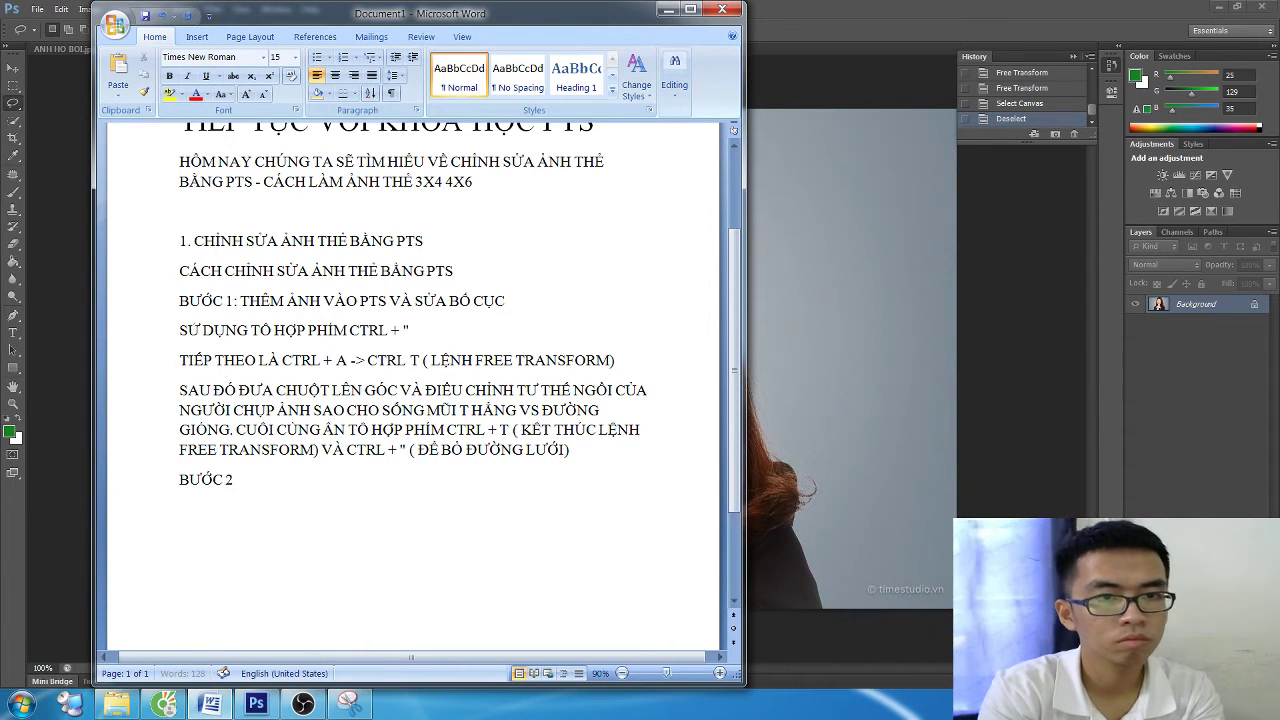
pyautogui.write('T KHUO')
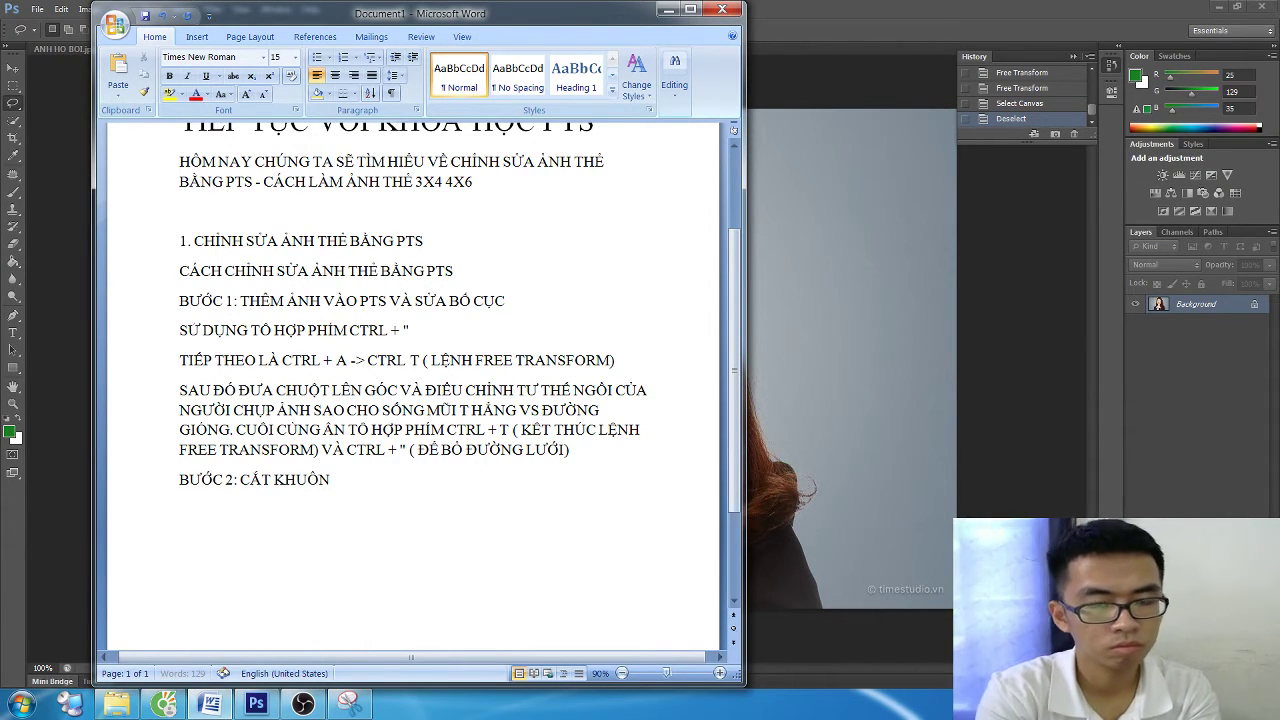
pyautogui.write(' CHO ẢNH THẺ')
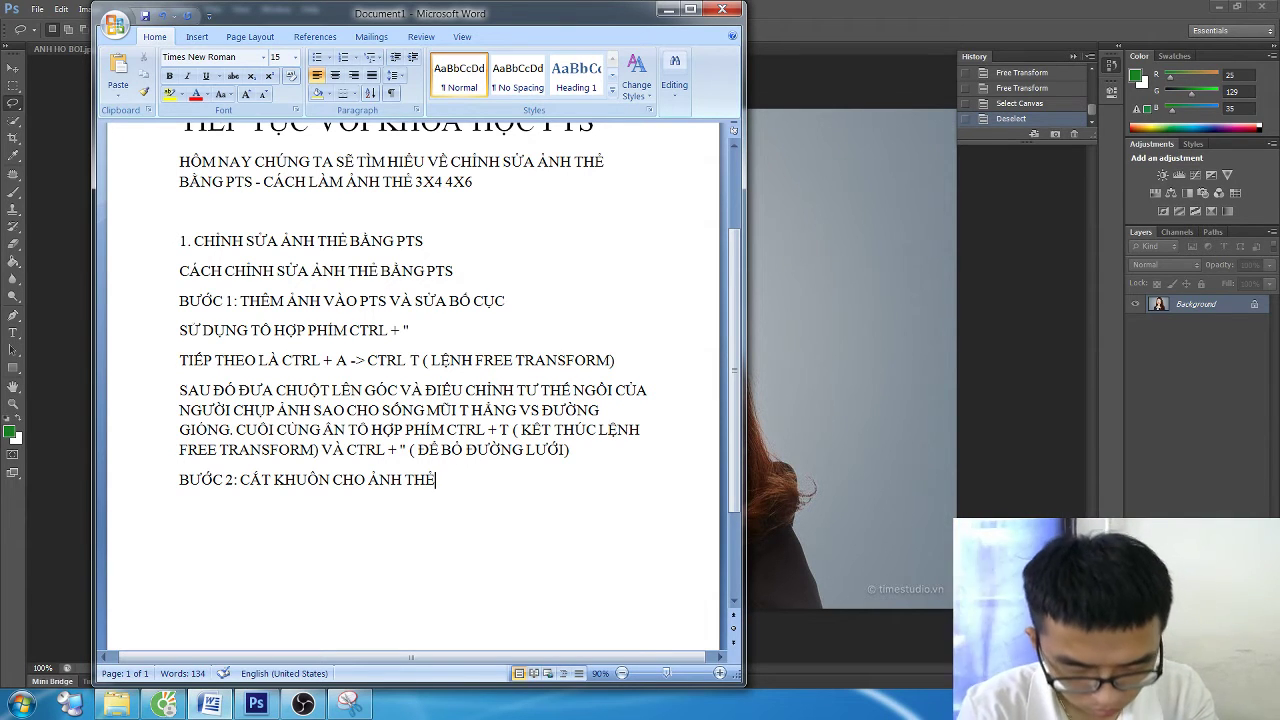
pyautogui.hotkey('alt', 'Tab')
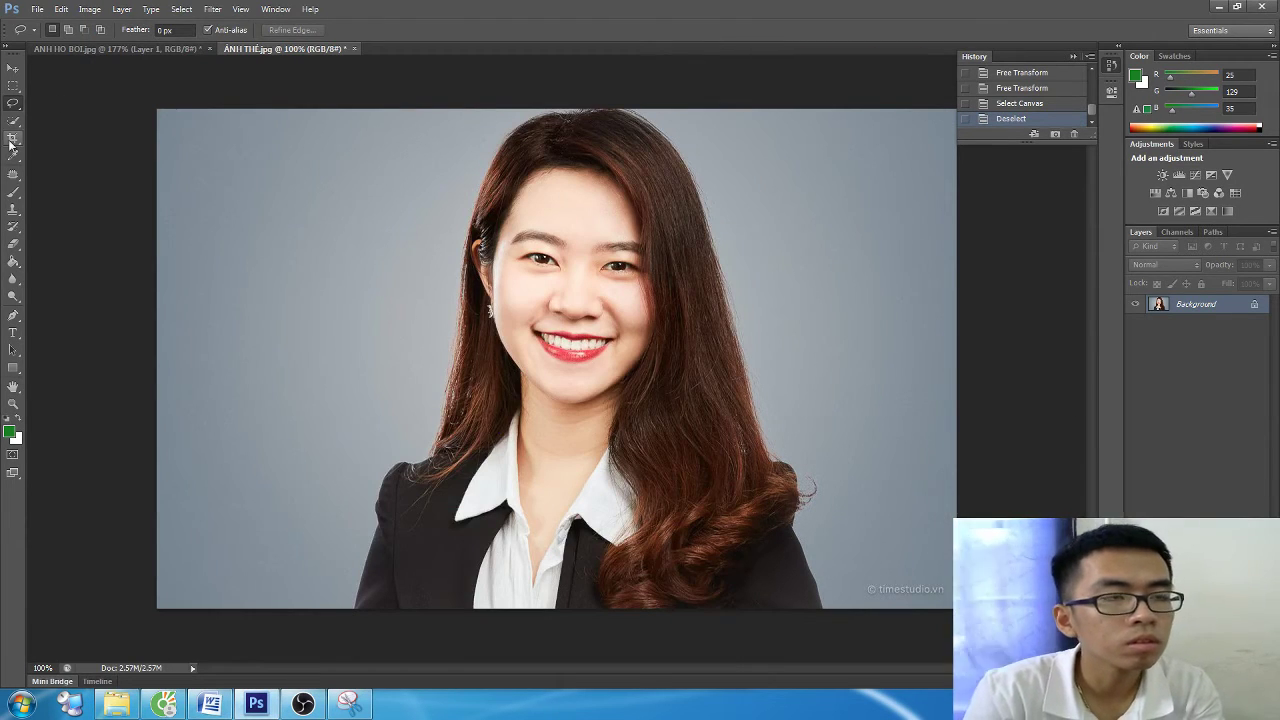
pyautogui.hotkey('alt', 'Tab')
# Add a line about using the Crop tool below the Step 2 heading
pyautogui.press('Return')
pyautogui.write('SỬ')
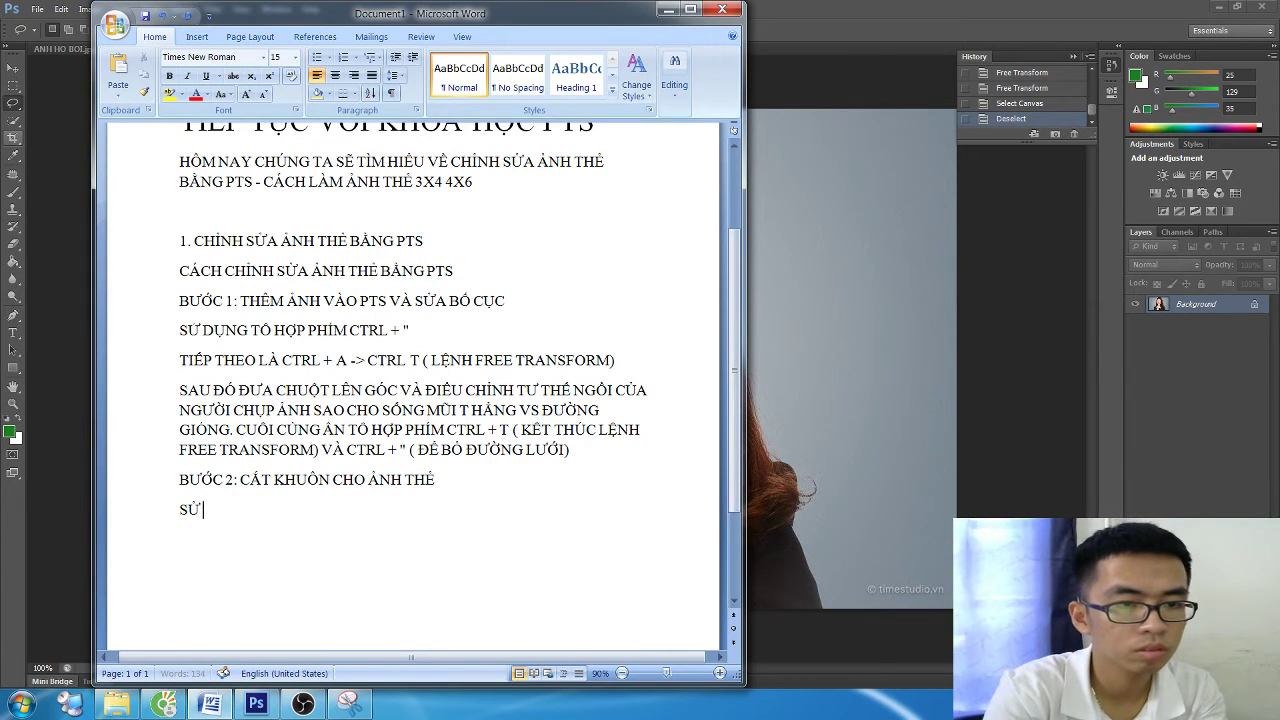
pyautogui.write(' DUNN')
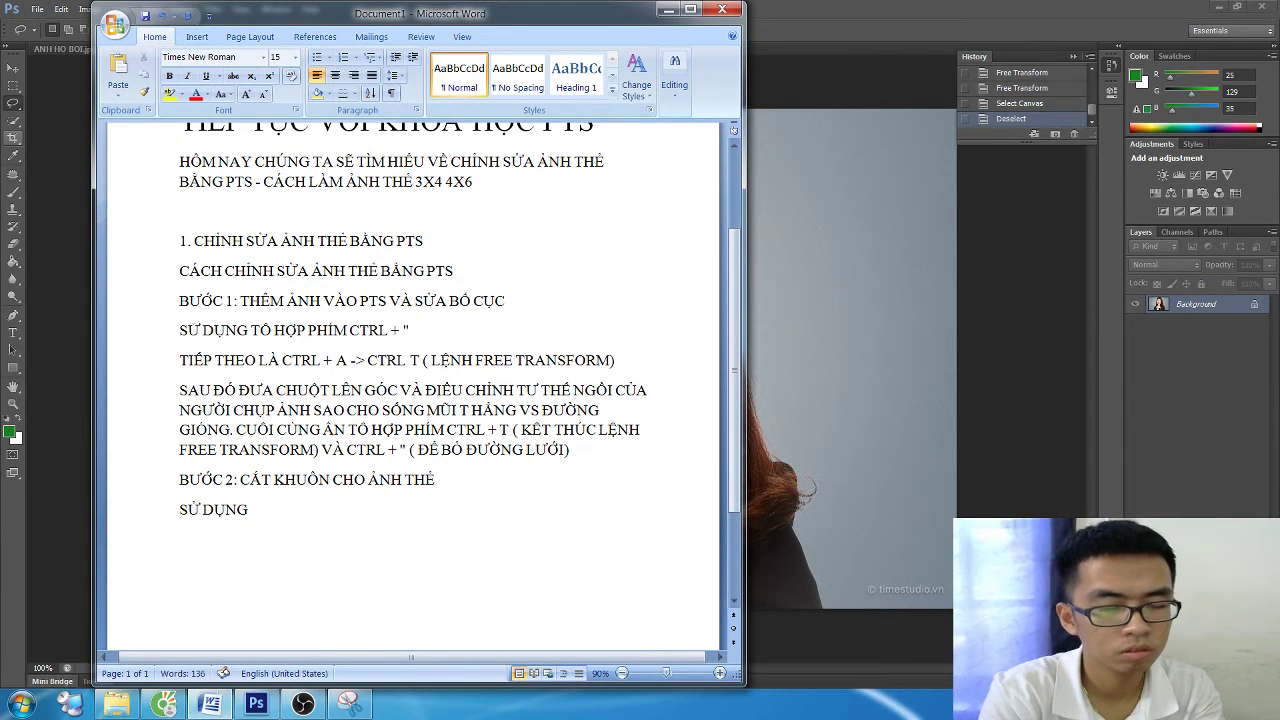
pyautogui.write(' T')
pyautogui.write('OOL C')
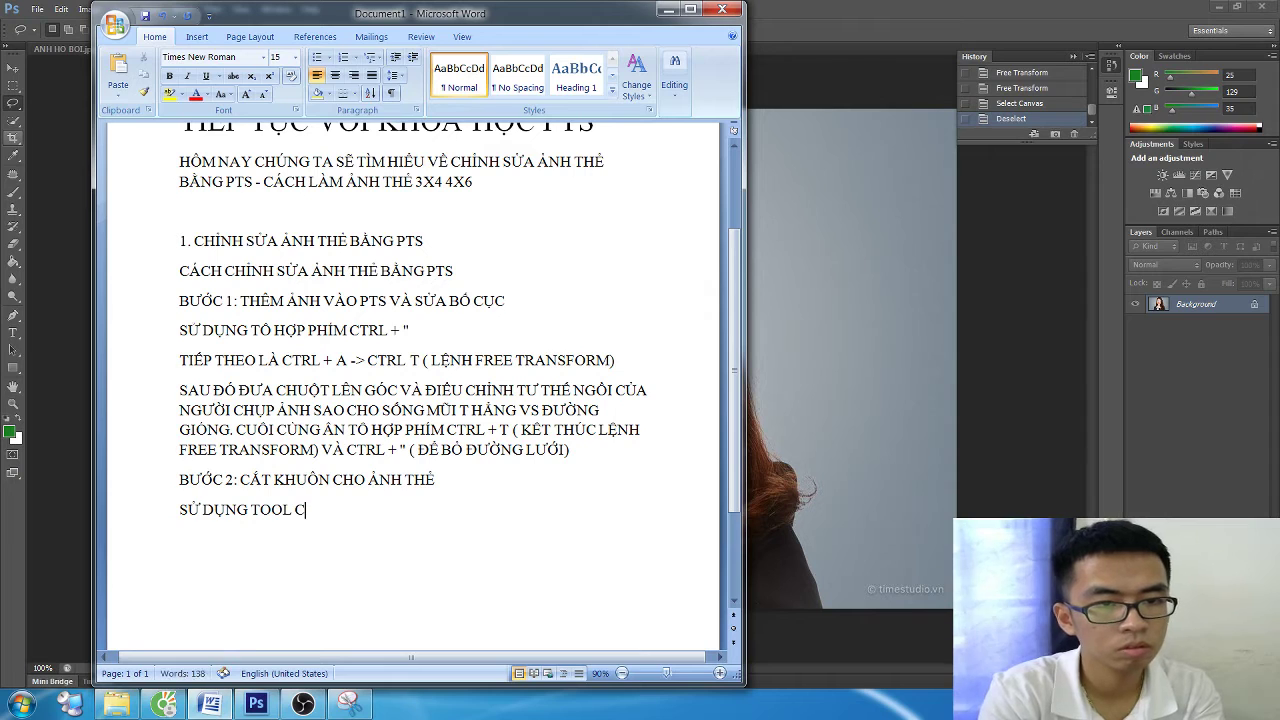
pyautogui.write('ROP MÀ TO D')
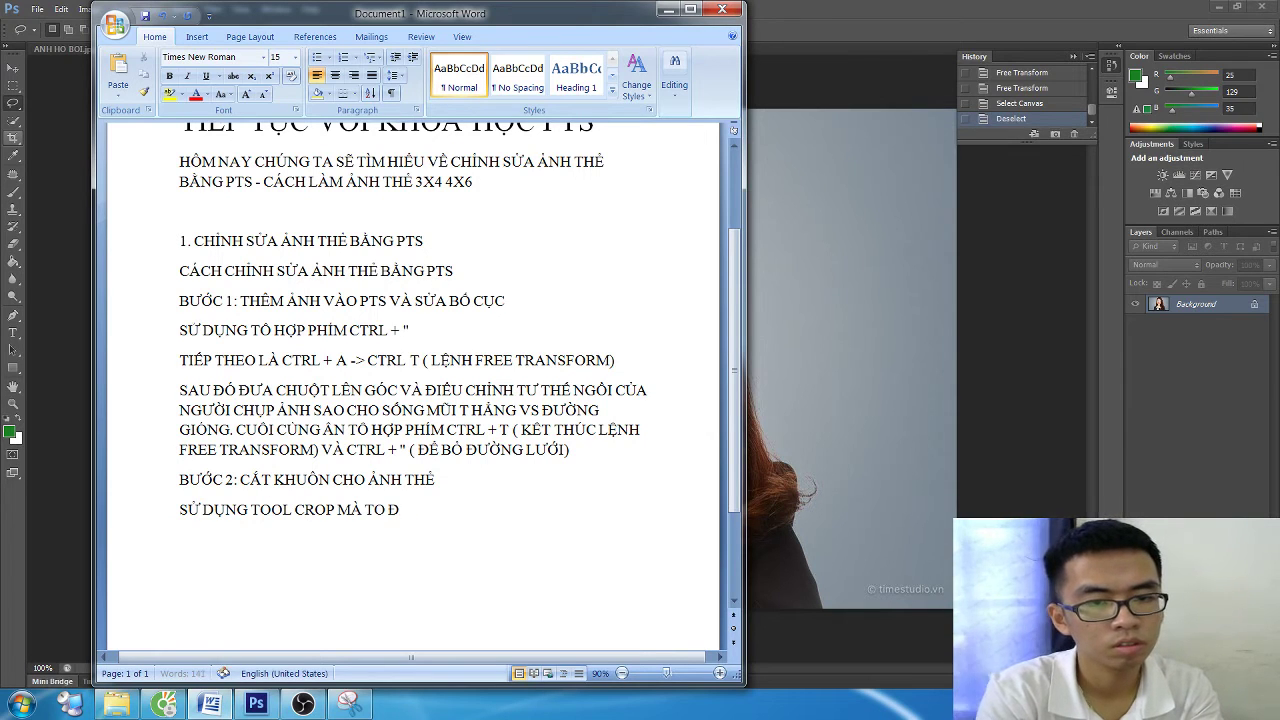
pyautogui.press('BackSpace')
pyautogui.press('BackSpace')
pyautogui.press('BackSpace')
pyautogui.write('A ĐÃ ĐƯỢC HỌC')
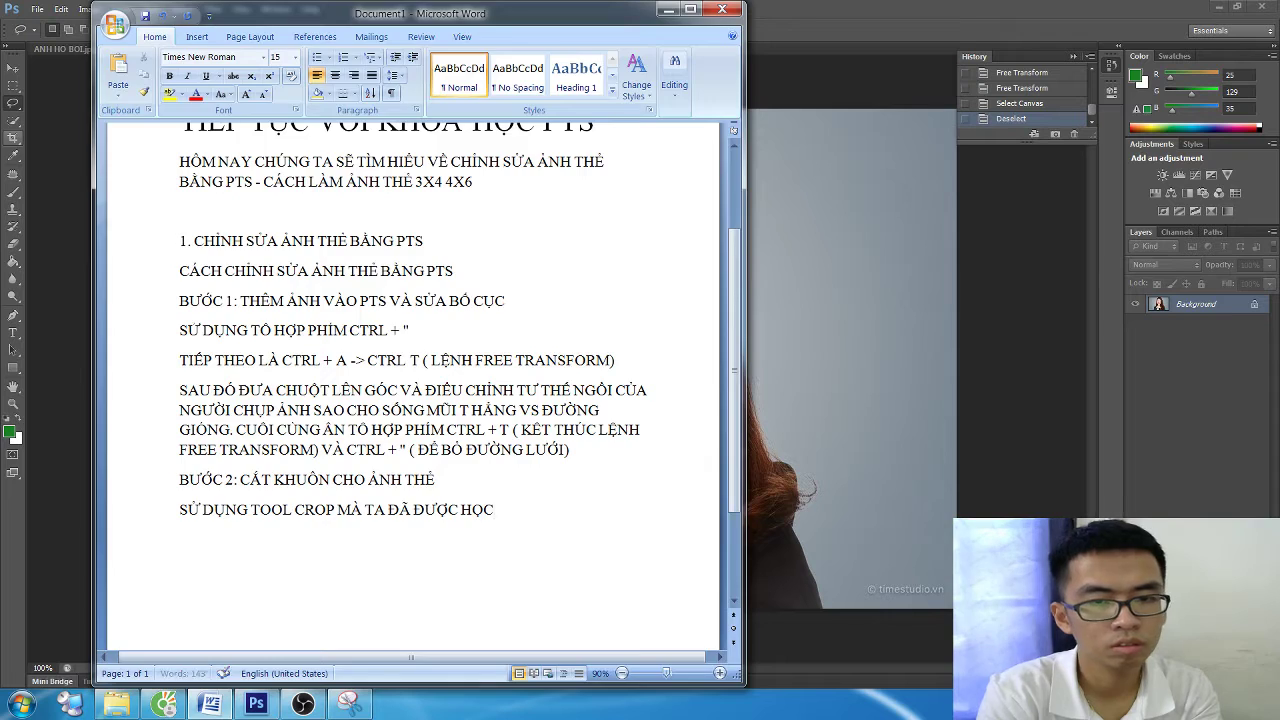
pyautogui.hotkey('alt', 'Tab')
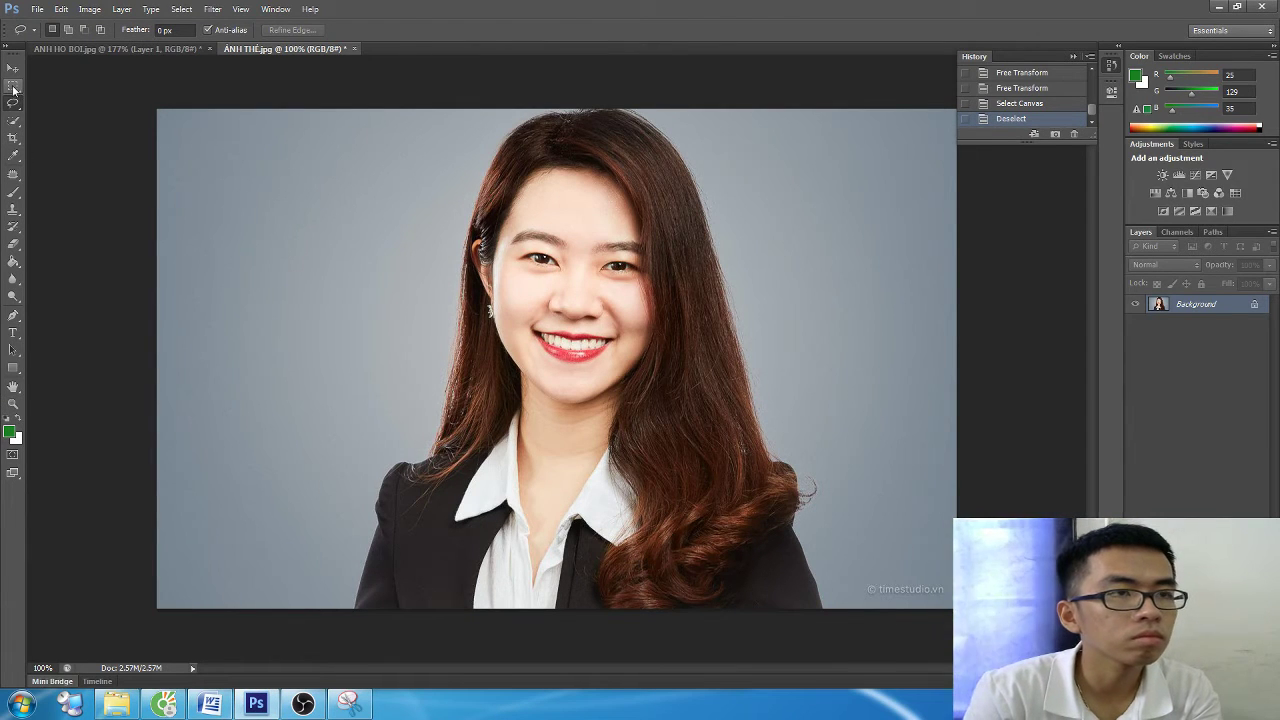
# Activate the standard Crop Tool and show a crop box over the whole portrait
pyautogui.click(13, 88)
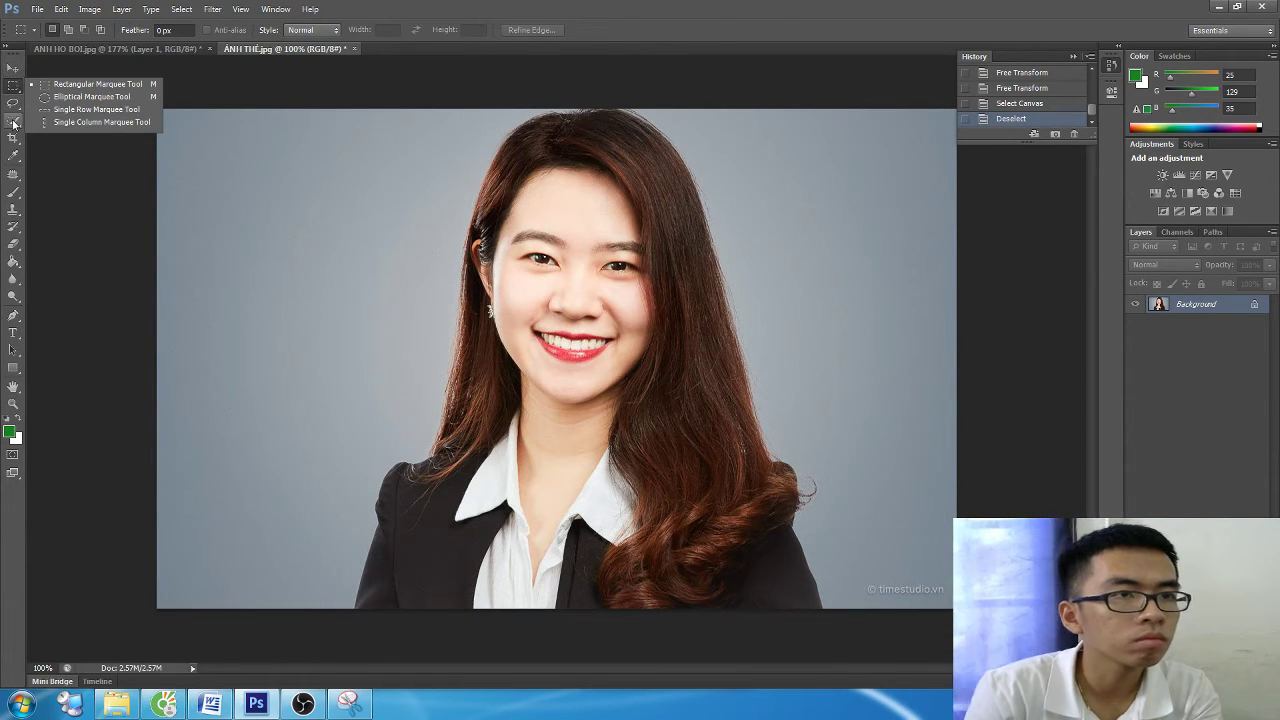
pyautogui.click(13, 123)
pyautogui.click(13, 138)
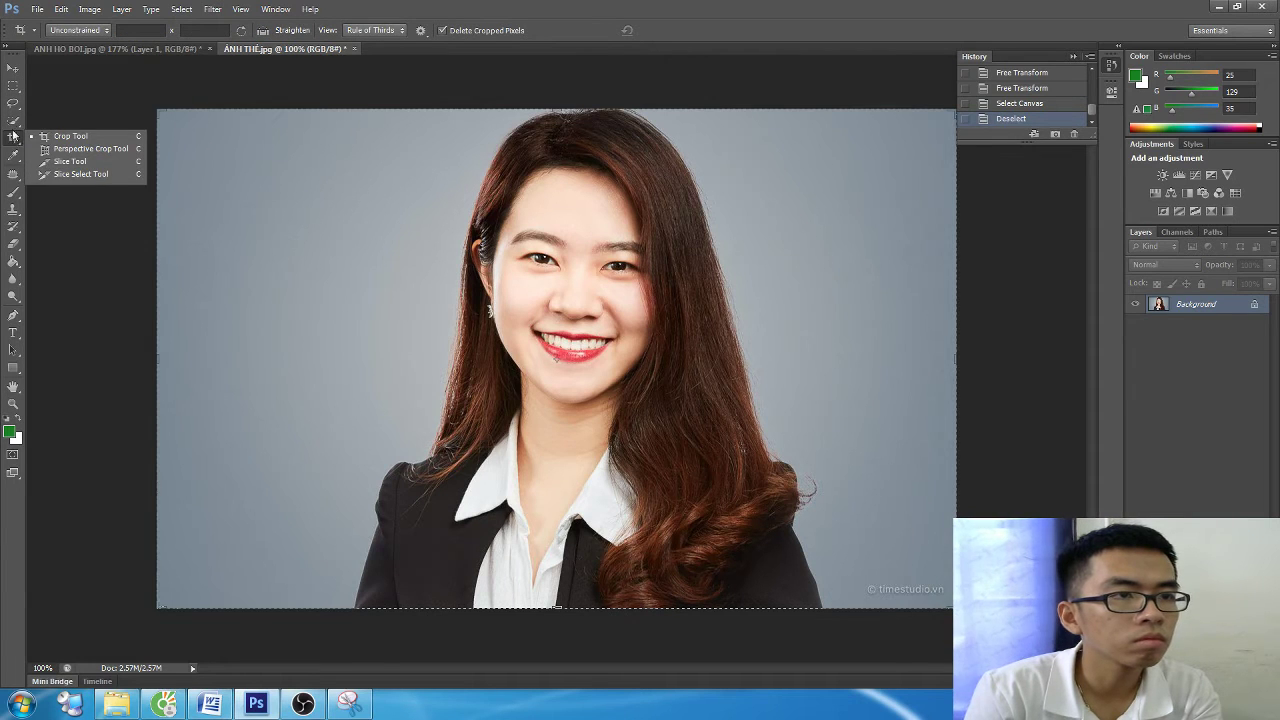
pyautogui.click(11, 104)
pyautogui.click(13, 138)
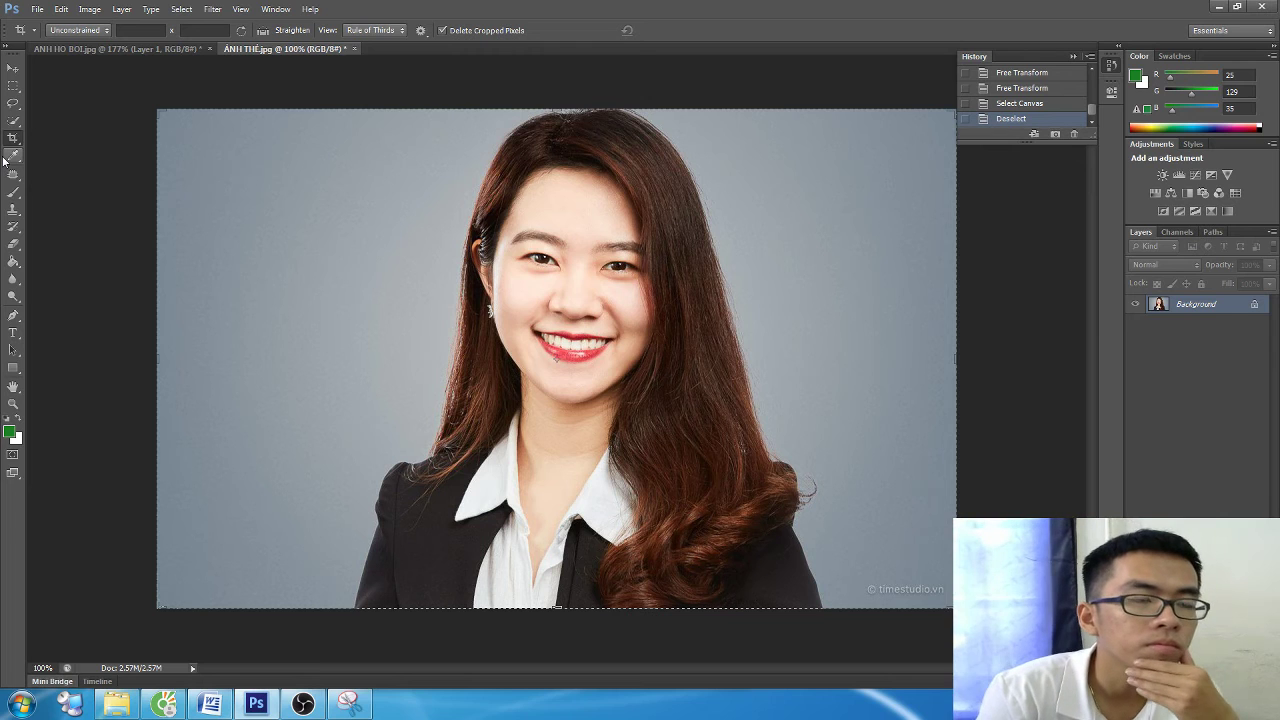
pyautogui.rightClick(13, 137)
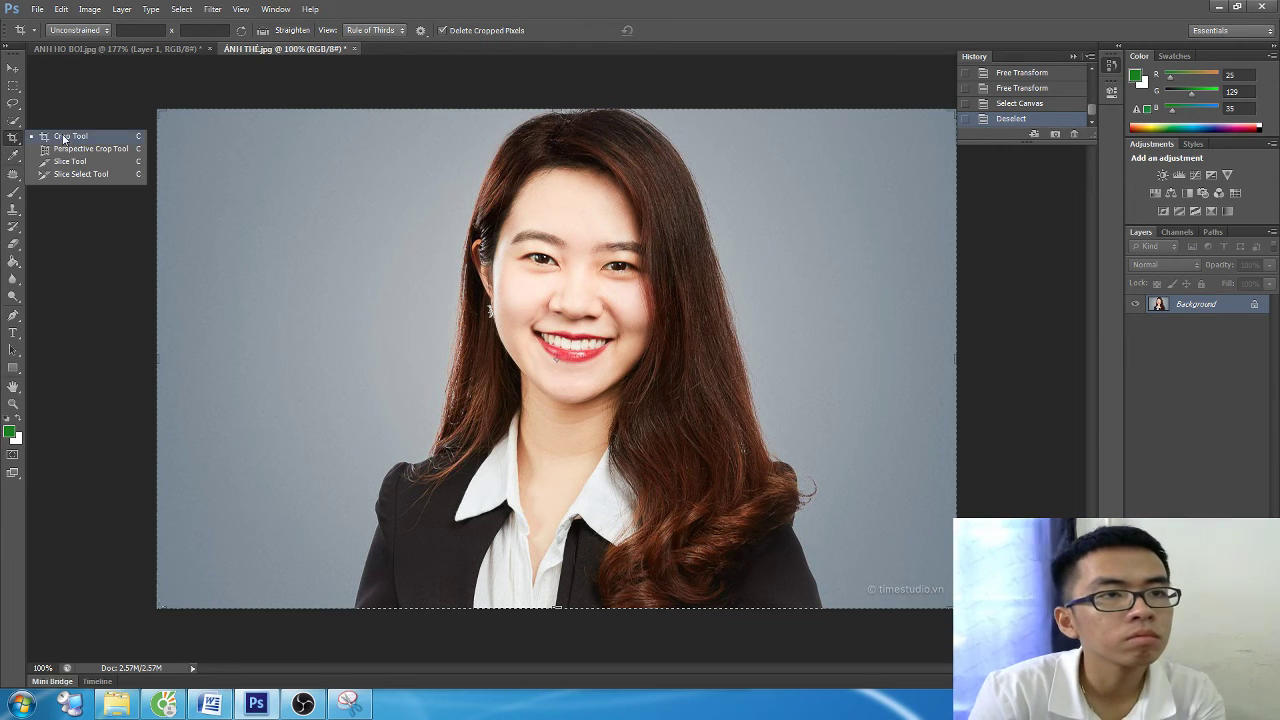
pyautogui.click(60, 137)
pyautogui.click(366, 248)
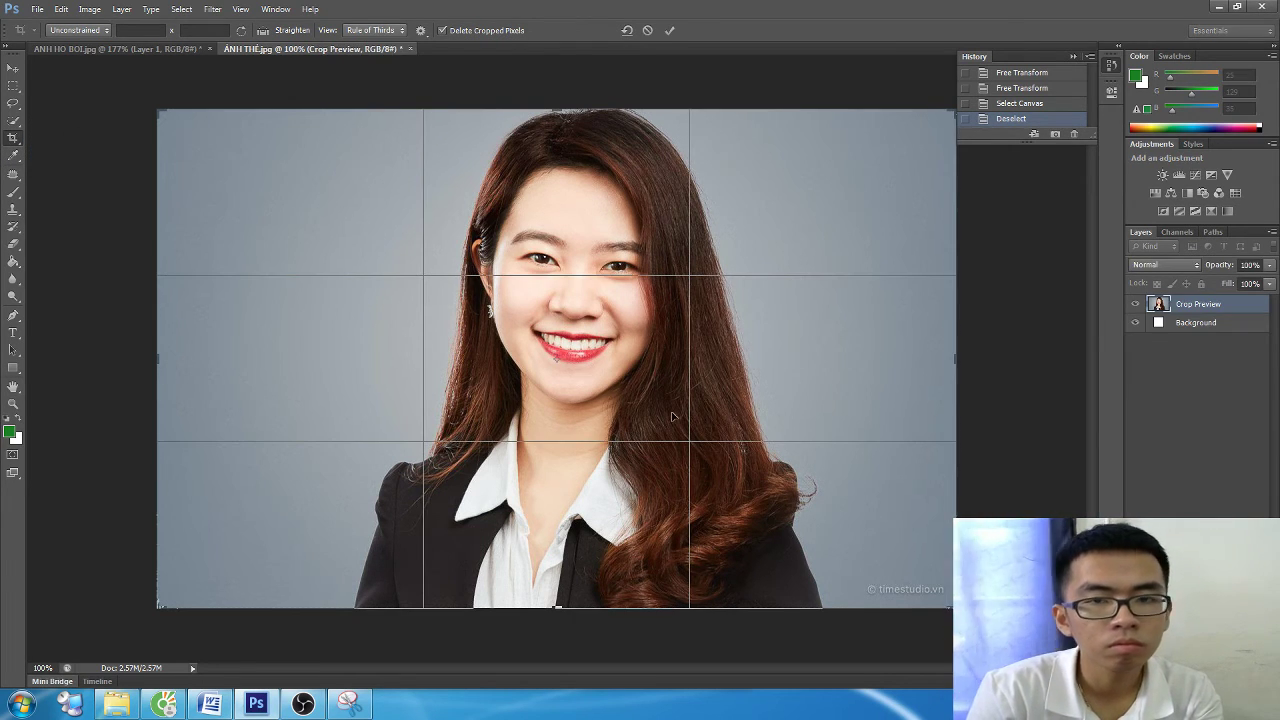
# Drag the crop corners inward to frame the woman vertically, trimming both sides
pyautogui.moveTo(952, 606)
pyautogui.mouseDown()
pyautogui.moveTo(895, 627)
pyautogui.moveTo(870, 585)
pyautogui.mouseUp()
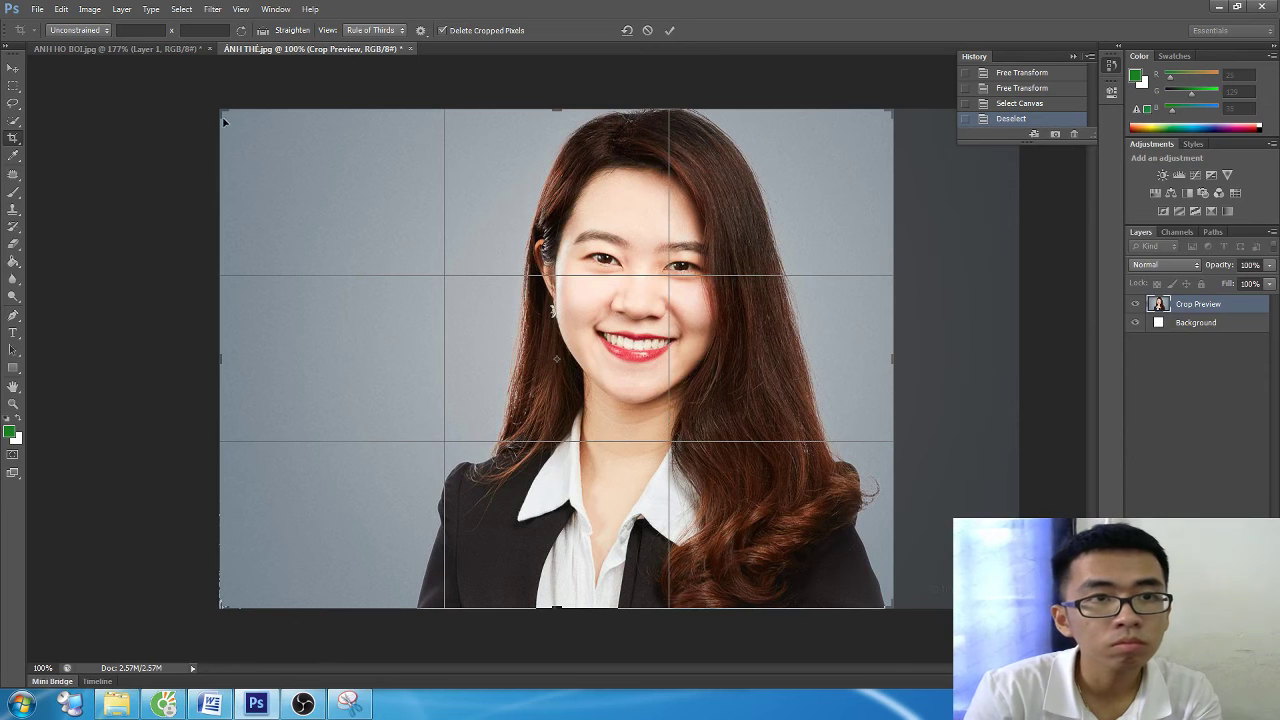
pyautogui.moveTo(221, 110)
pyautogui.mouseDown()
pyautogui.moveTo(333, 135)
pyautogui.moveTo(321, 110)
pyautogui.mouseUp()
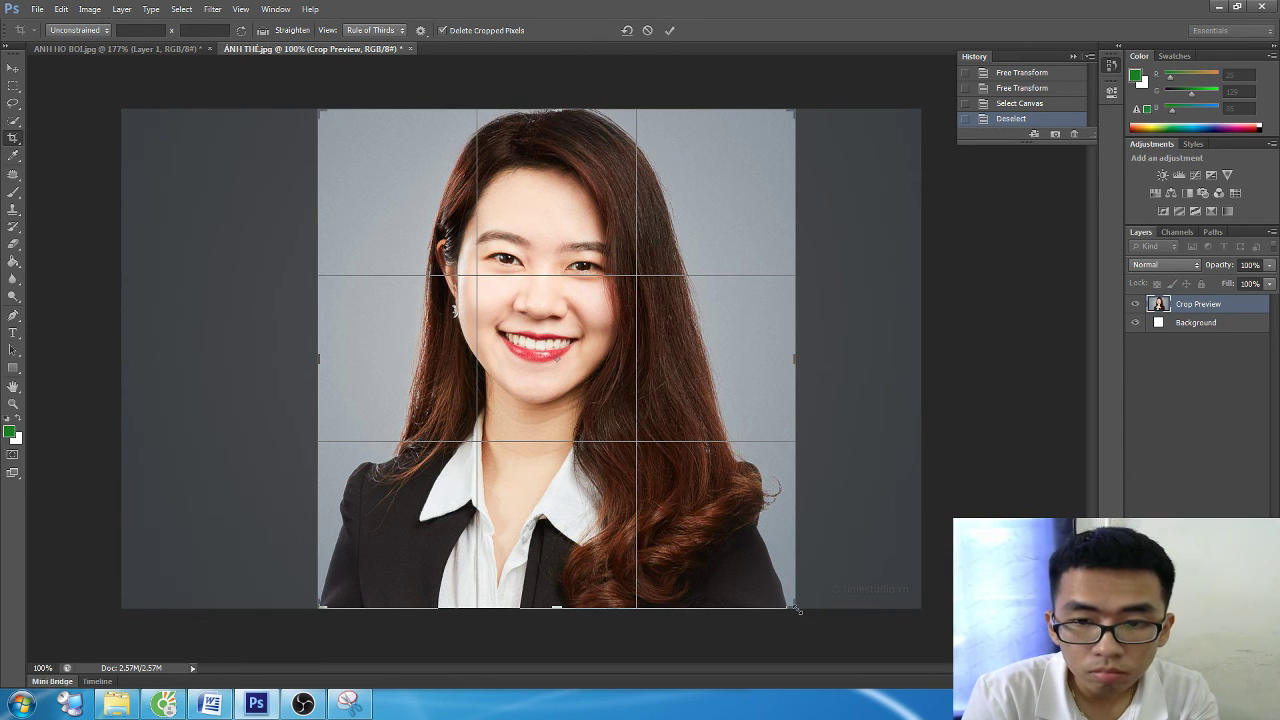
pyautogui.moveTo(797, 608); pyautogui.dragTo(793, 609)
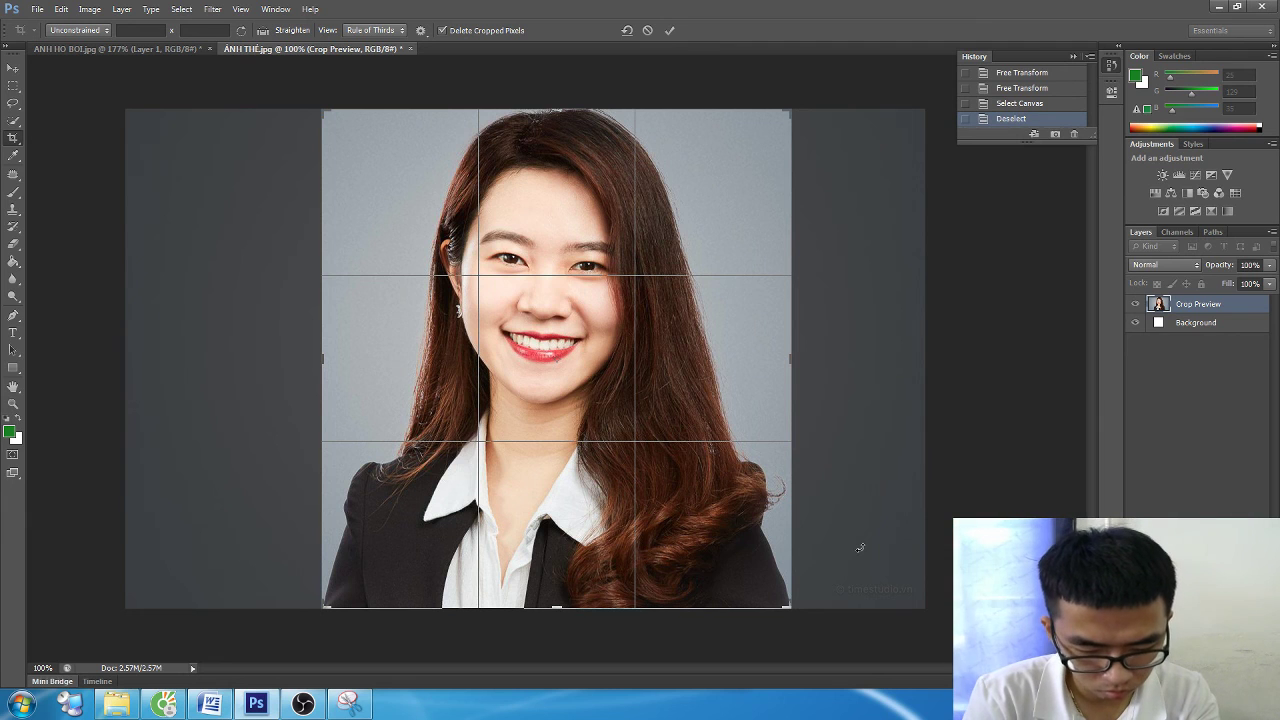
pyautogui.click(210, 704)
pyautogui.click(256, 704)
pyautogui.click(303, 704)
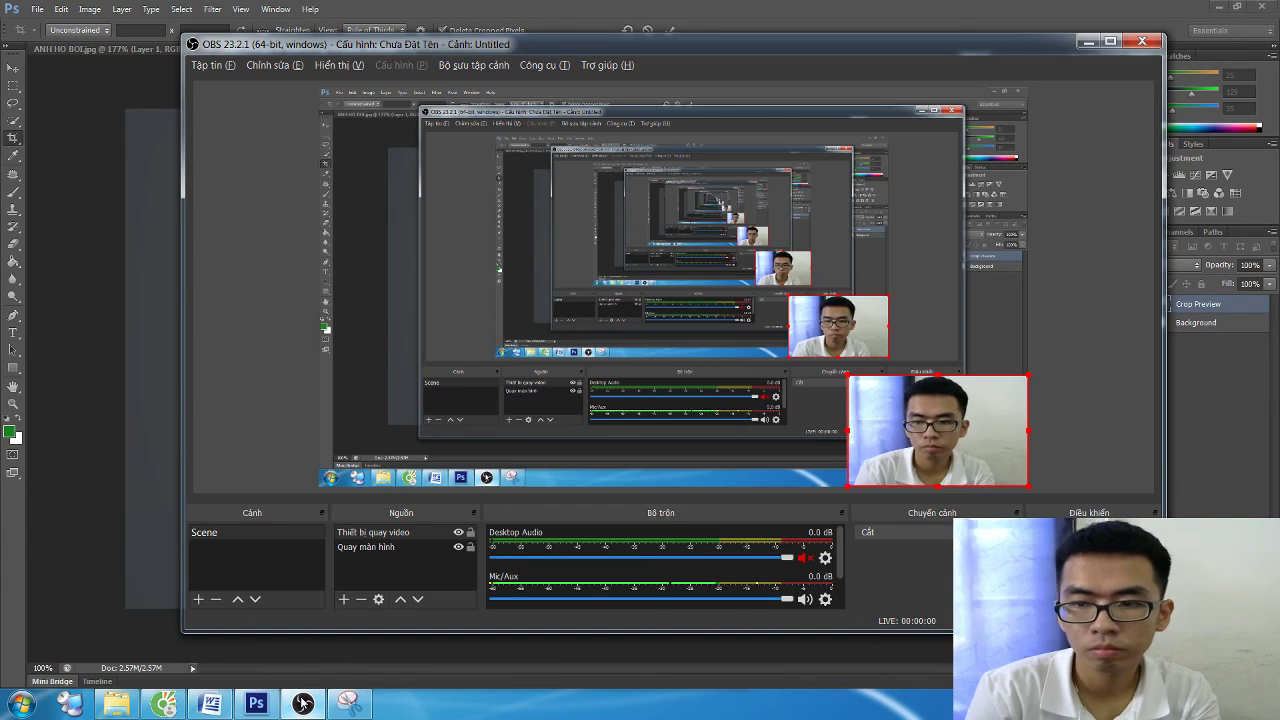